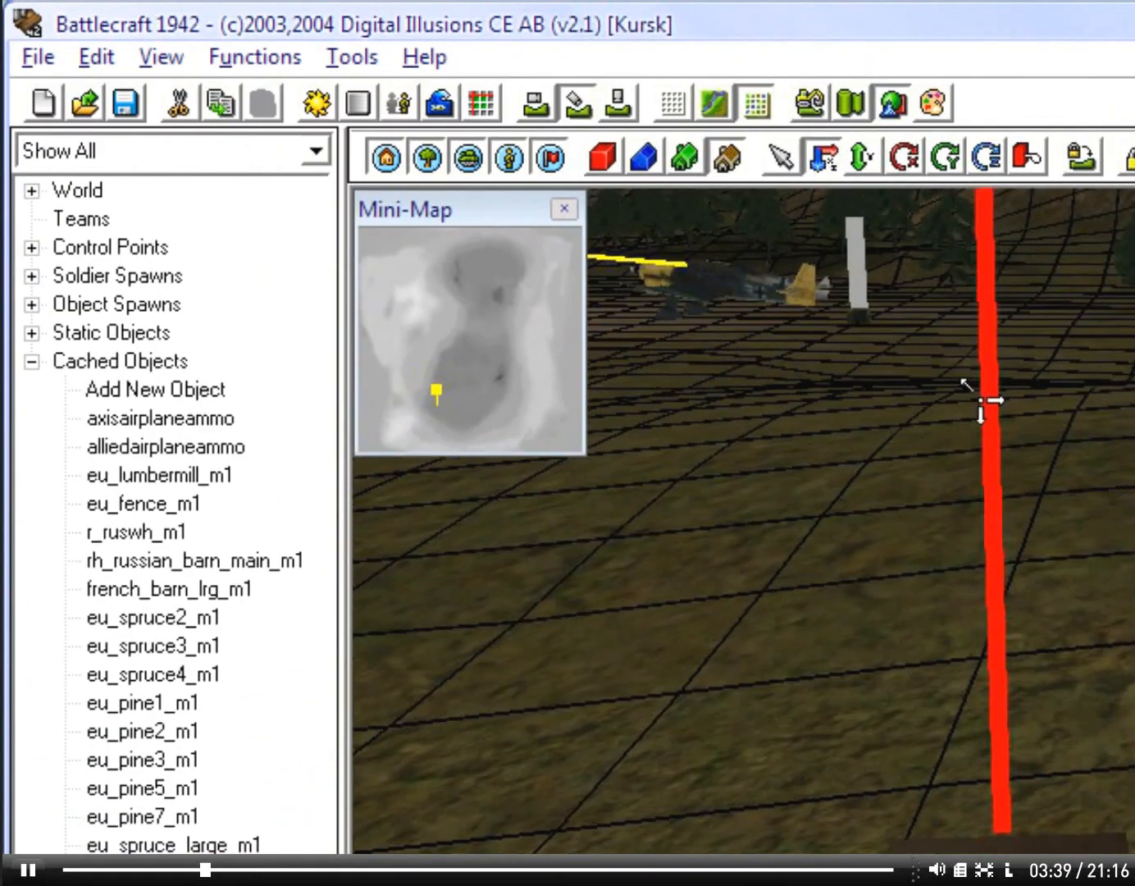
Step: Survey the terrain, buildings, aircraft and supply boxes around the base in the southern part of the Kursk map
scroll(901, 494, down, 8)
right_drag(940, 504, 902, 430)
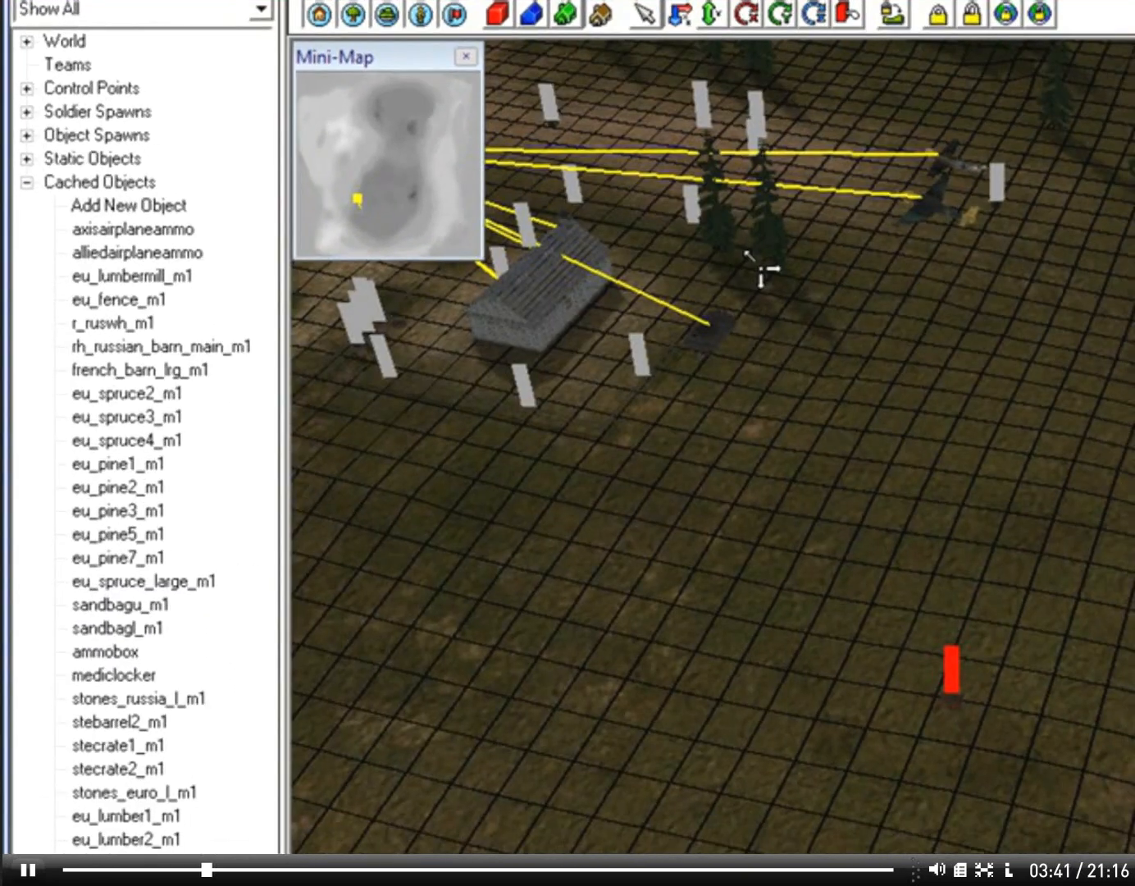
scroll(869, 542, down, 1)
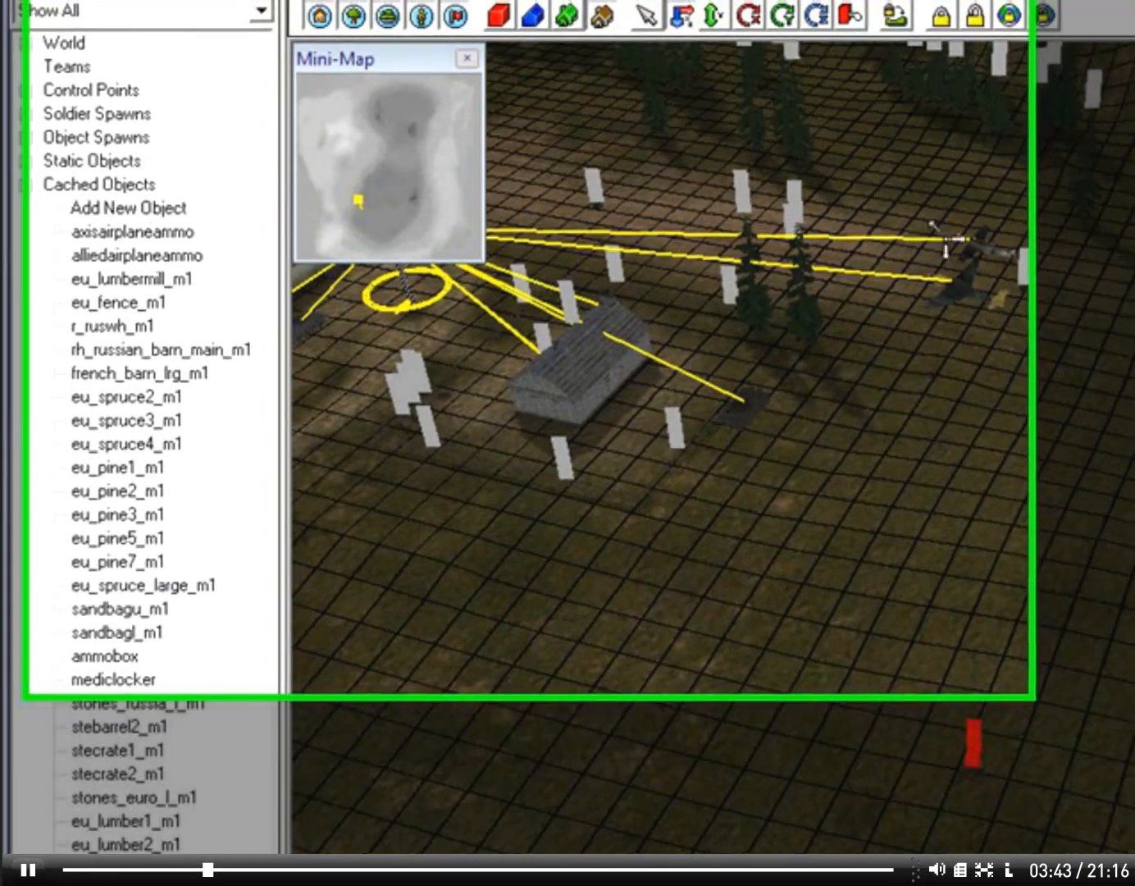
right_drag(933, 223, 919, 130)
scroll(917, 127, up, 8)
scroll(747, 89, up, 5)
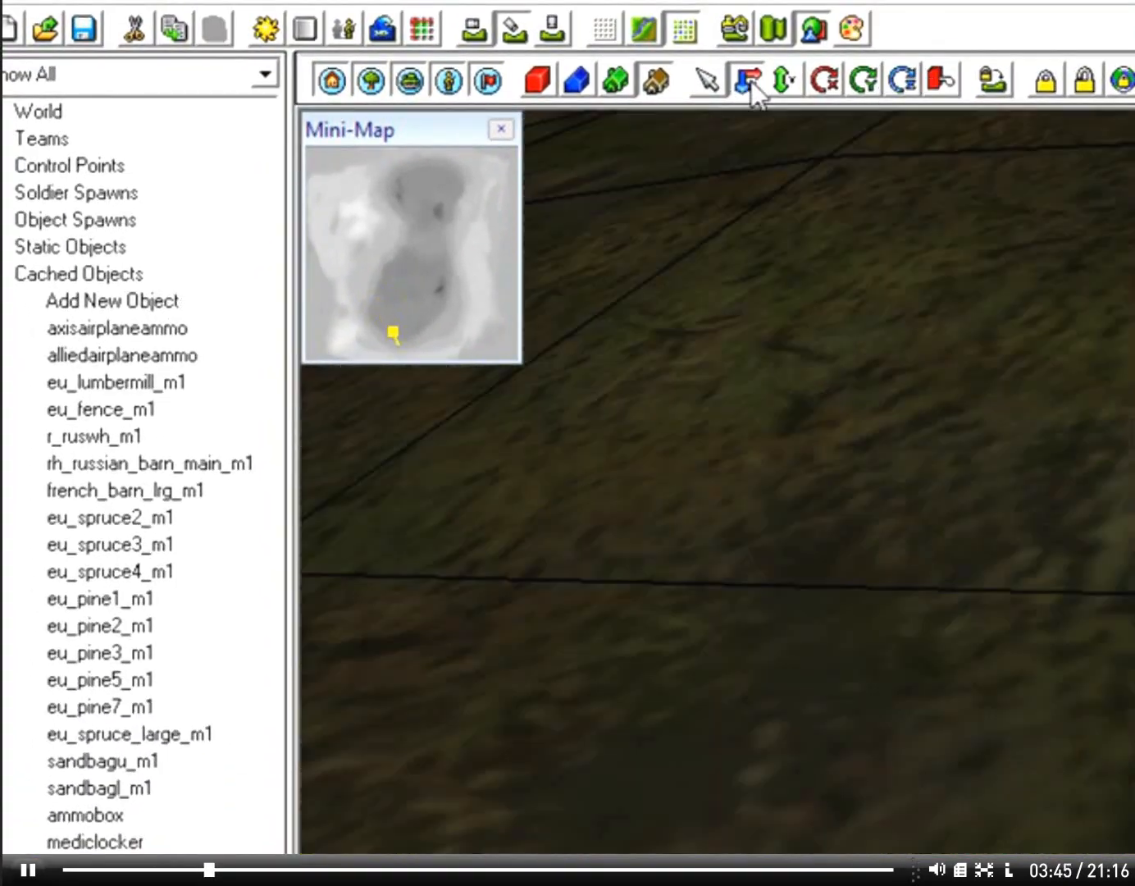
scroll(819, 231, down, 6)
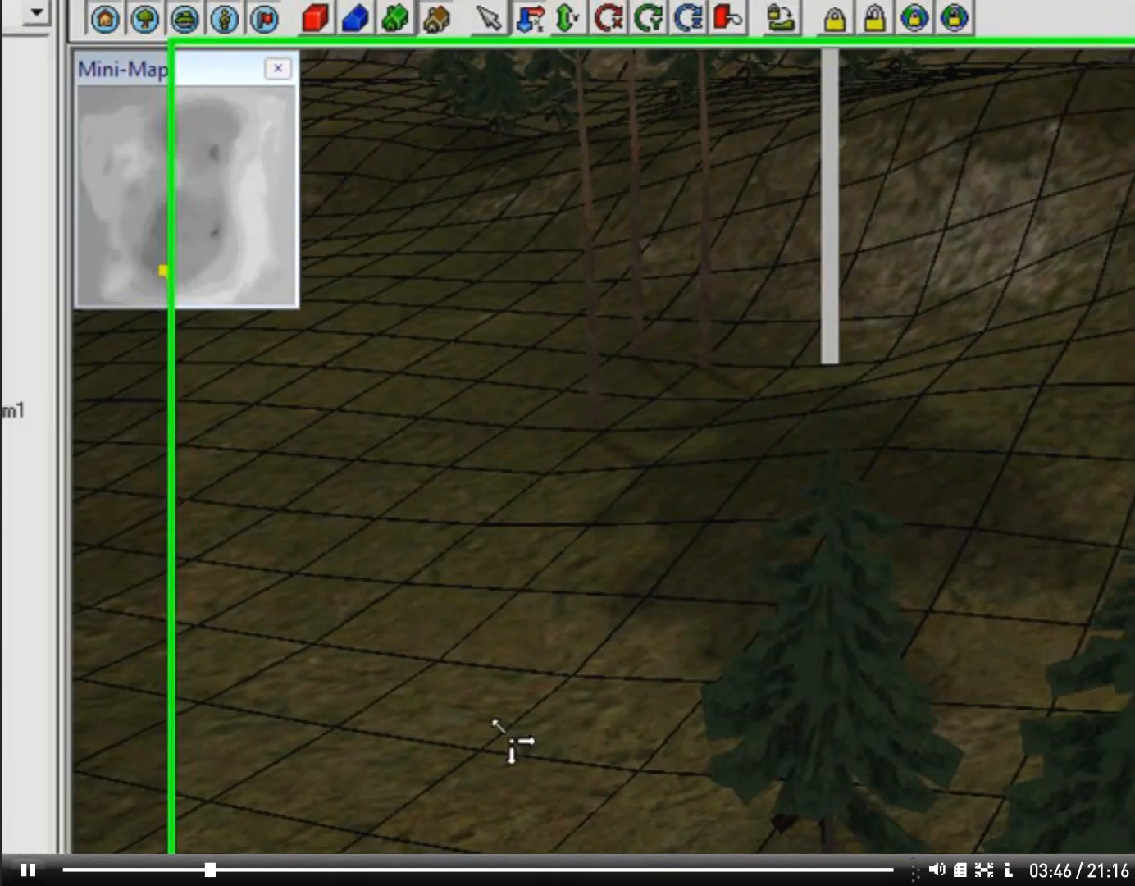
double_click(456, 666)
mouse_move(287, 639)
right_down()
mouse_move(380, 798)
mouse_move(1091, 713)
mouse_move(1126, 699)
right_up()
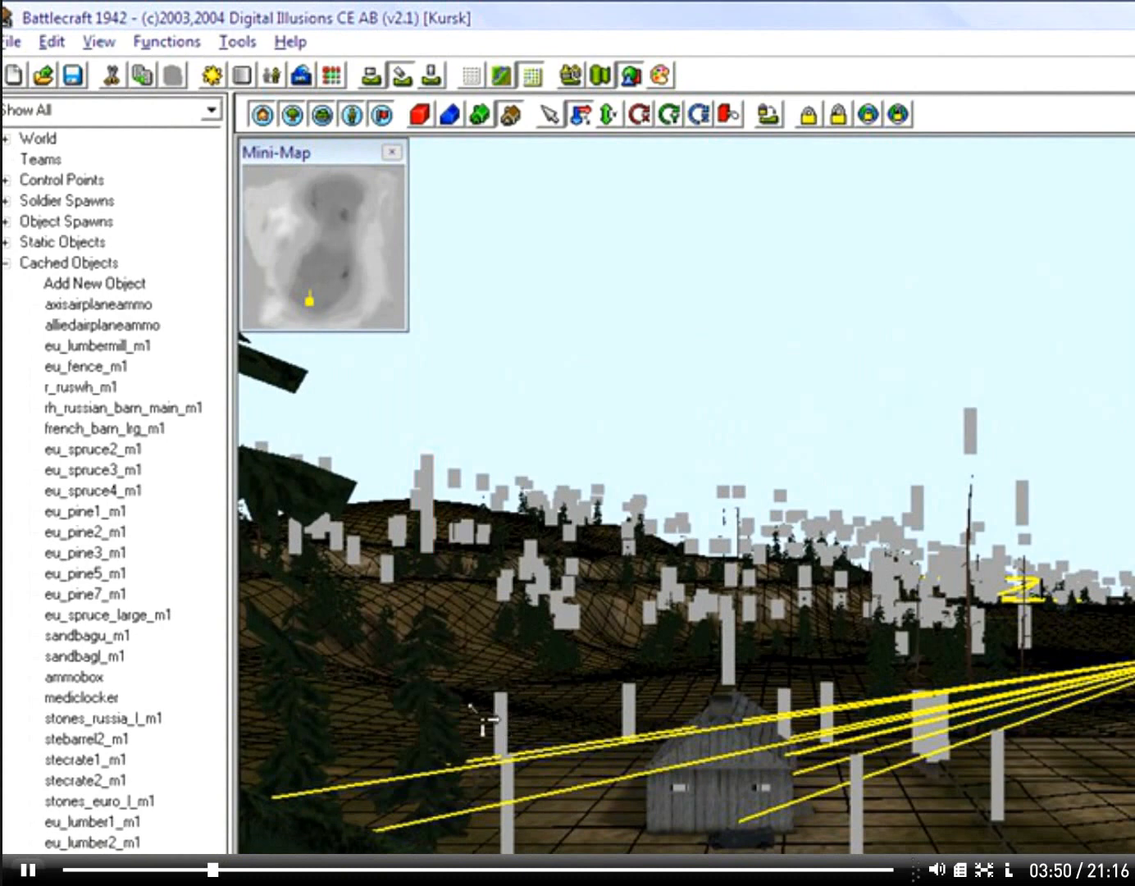
right_drag(484, 720, 72, 726)
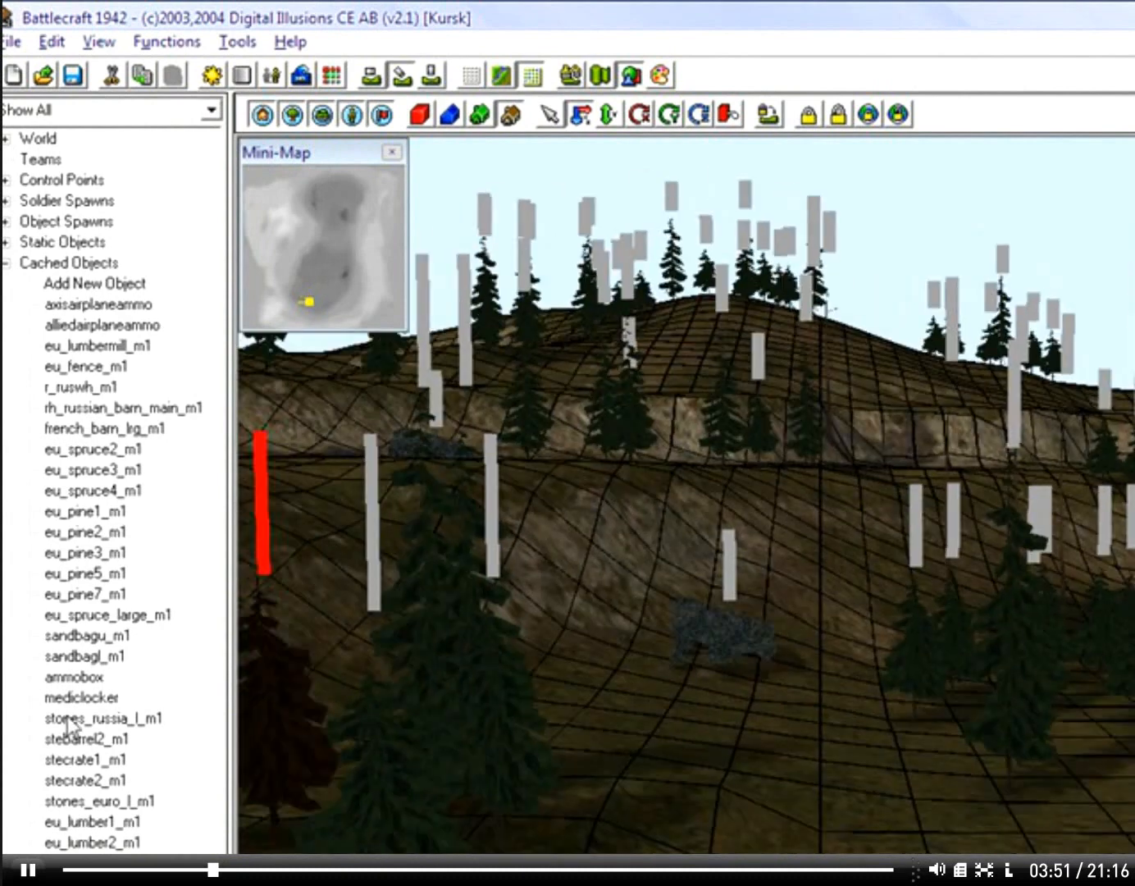
mouse_move(926, 697)
right_down()
mouse_move(688, 694)
mouse_move(659, 717)
right_up()
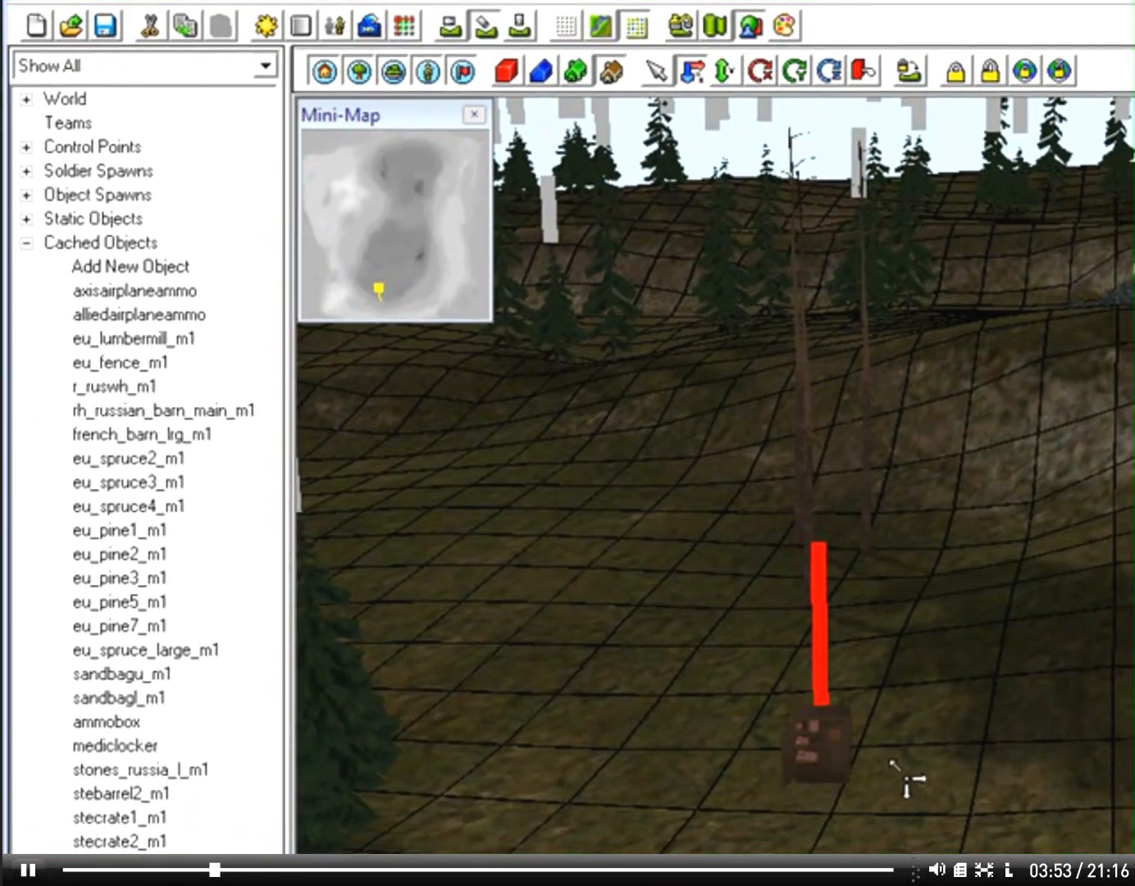
key(w)
mouse_move(888, 799)
right_down()
mouse_move(650, 804)
mouse_move(674, 797)
right_up()
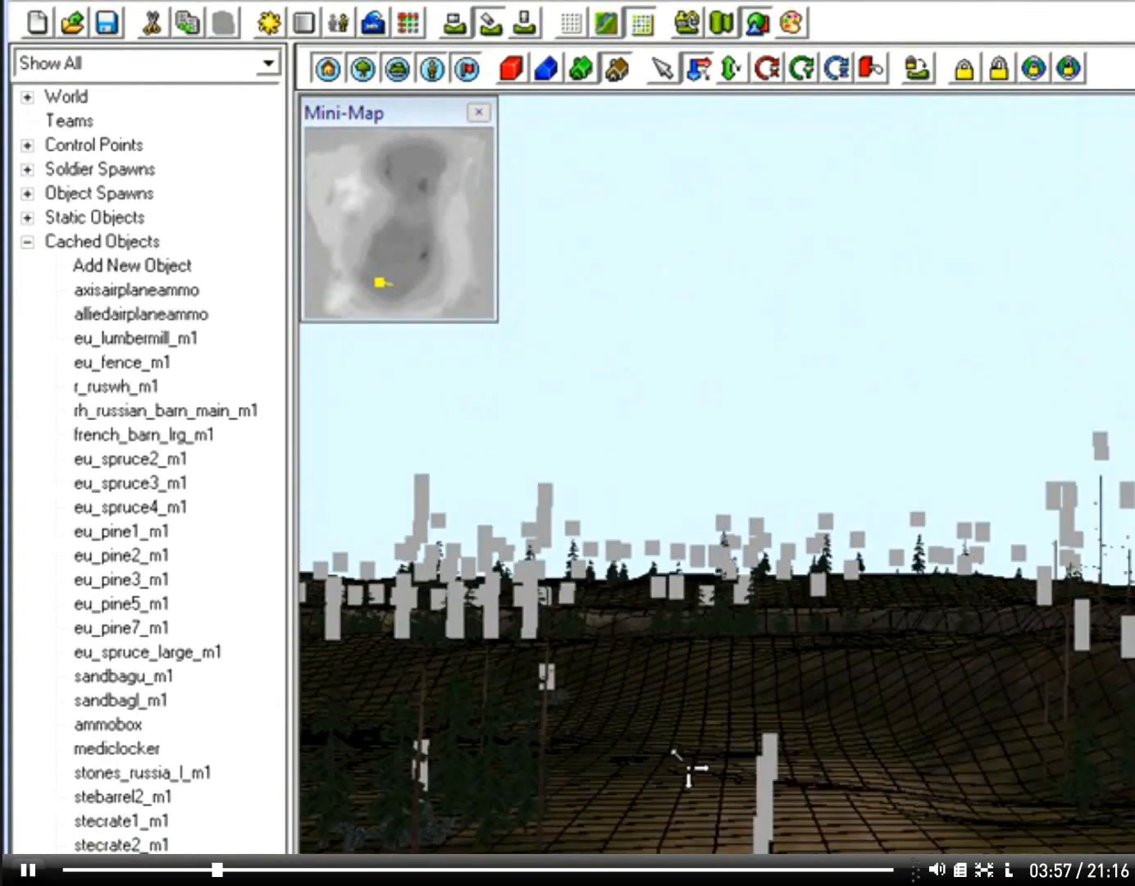
mouse_move(893, 779)
right_down()
mouse_move(826, 795)
mouse_move(582, 798)
mouse_move(907, 720)
mouse_move(839, 686)
right_up()
key(w)
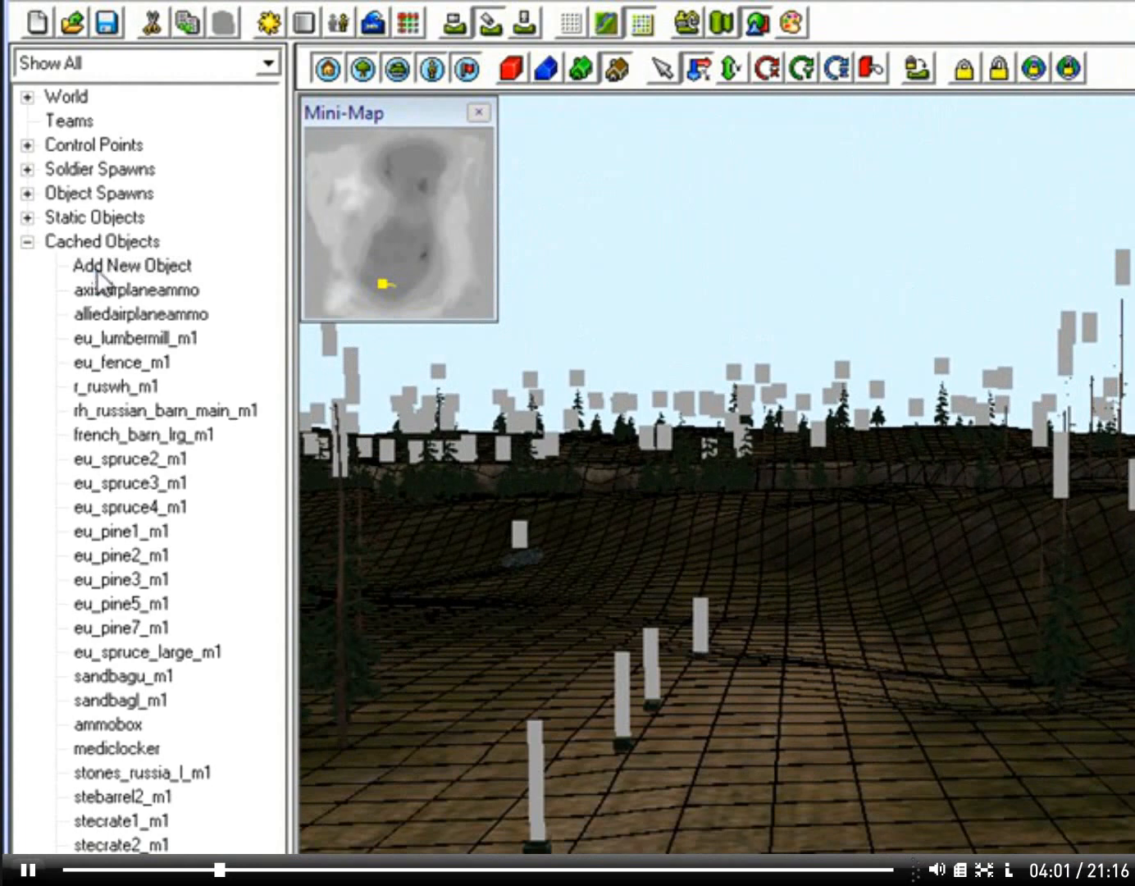
Step: Add the object sidewalki_m1 to the map's cached objects
double_click(96, 273)
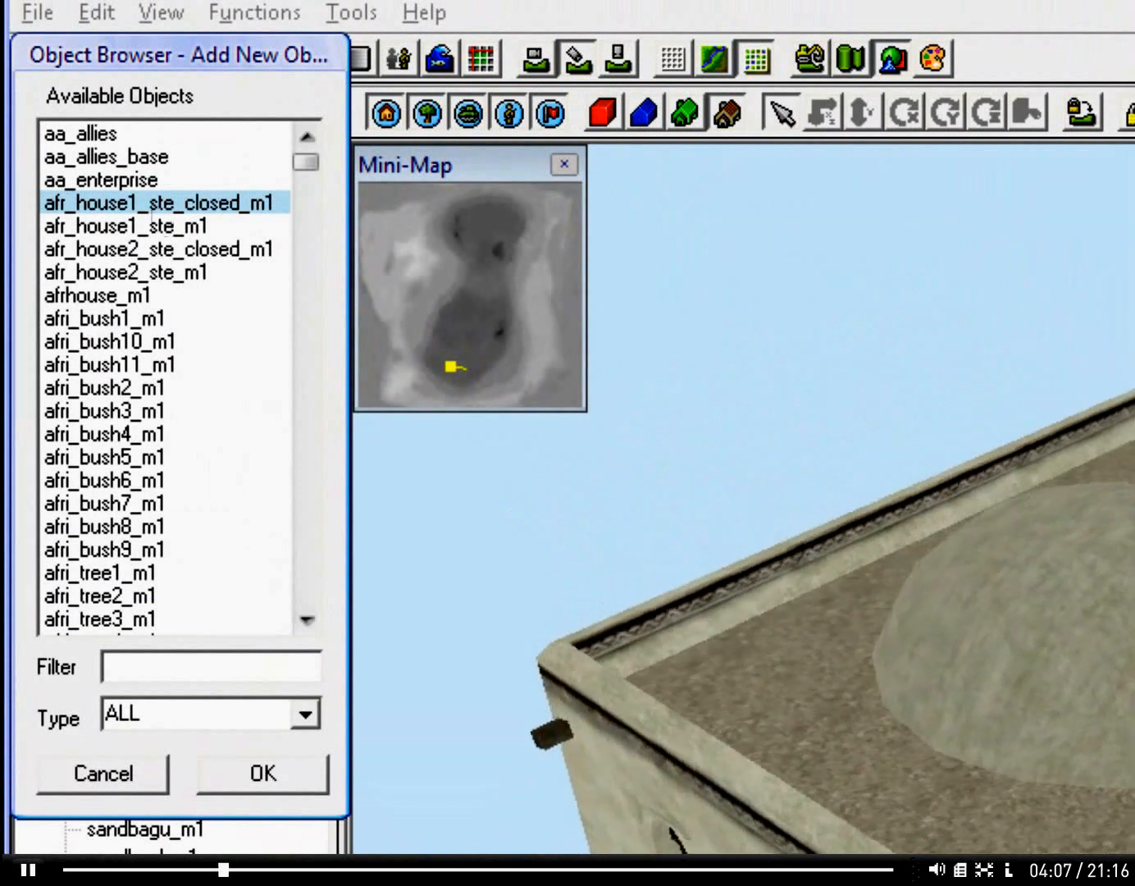
scroll(164, 438, down, 8)
click(136, 525)
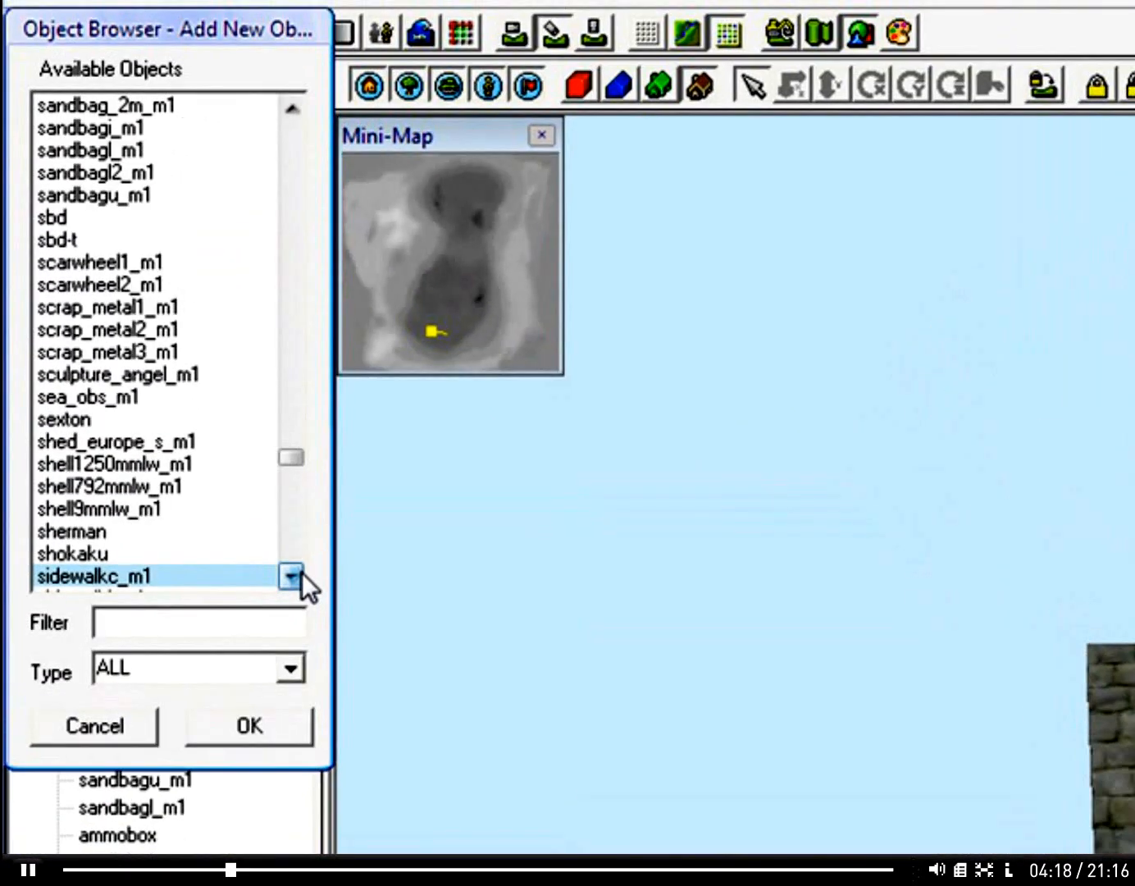
click(299, 573)
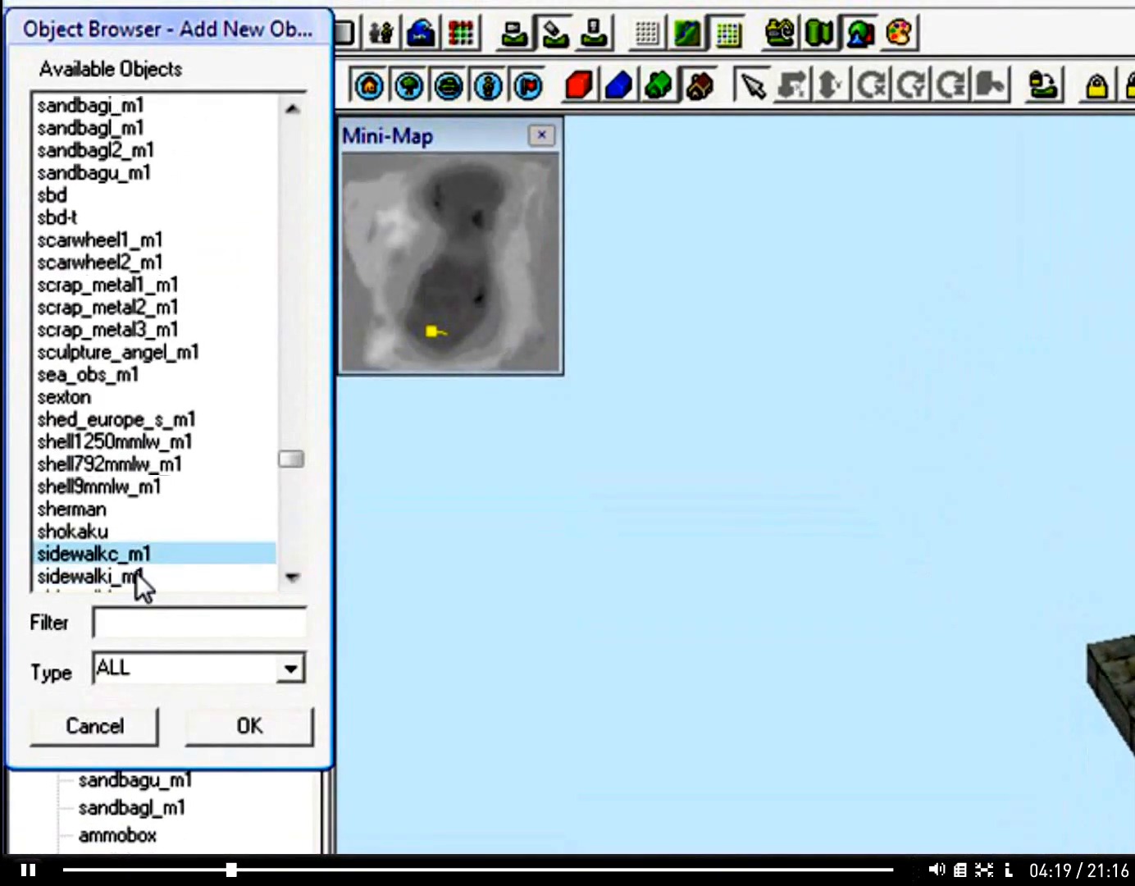
click(136, 574)
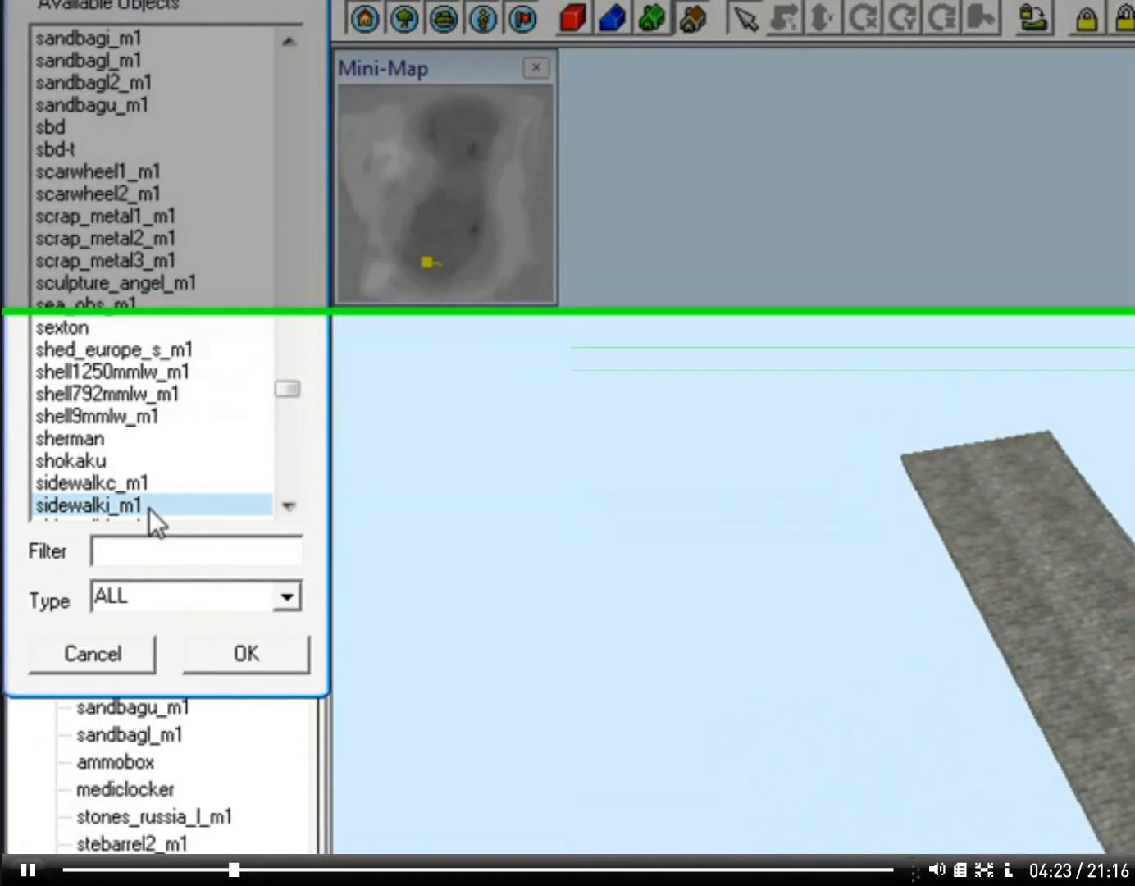
Step: Place a sidewalki_m1 segment on the open ground near the row of supply boxes
double_click(124, 505)
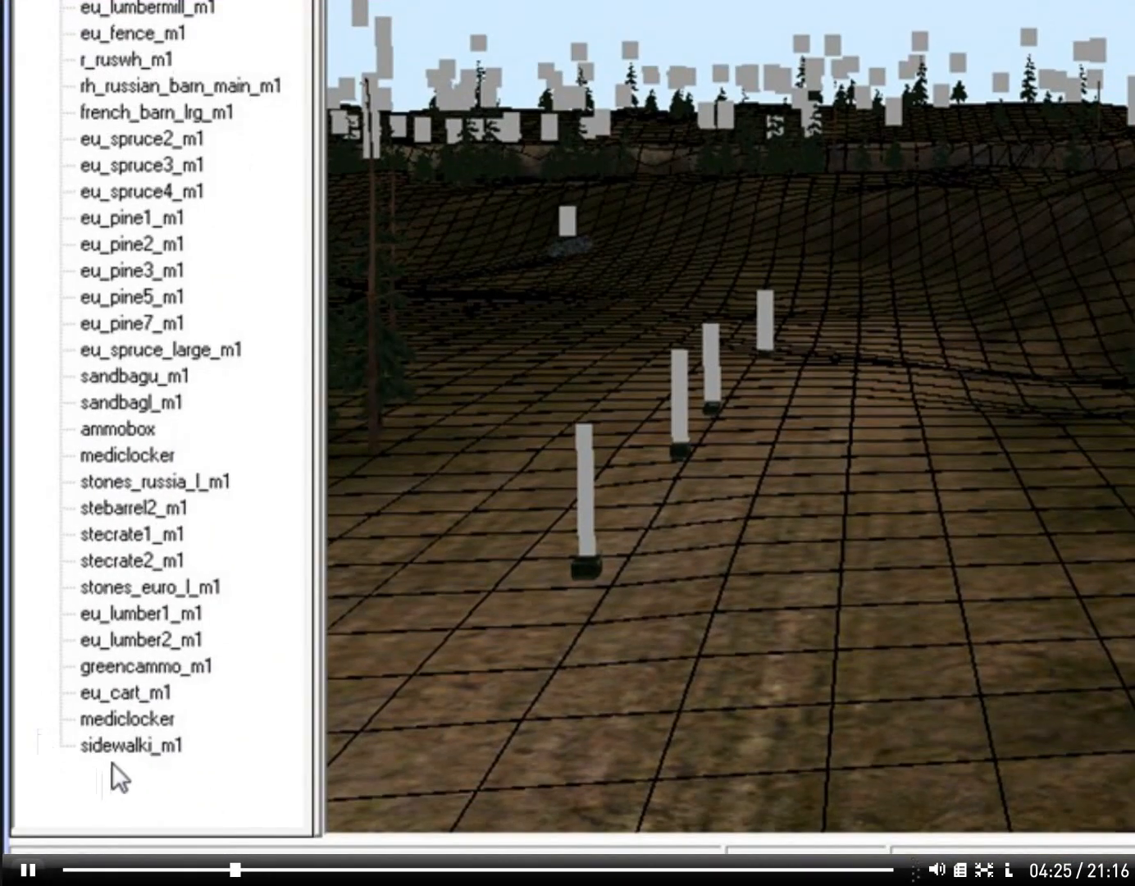
key(w)
right_drag(873, 733, 851, 753)
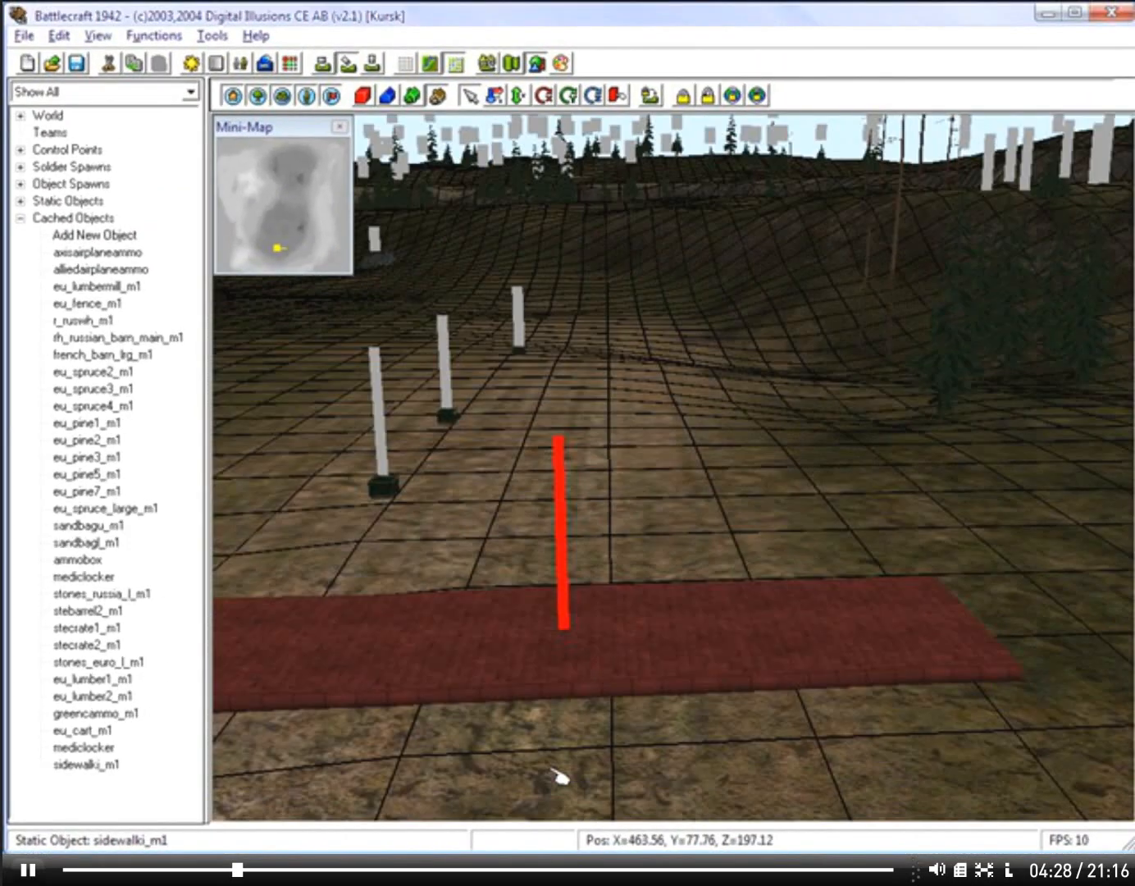
key(s)
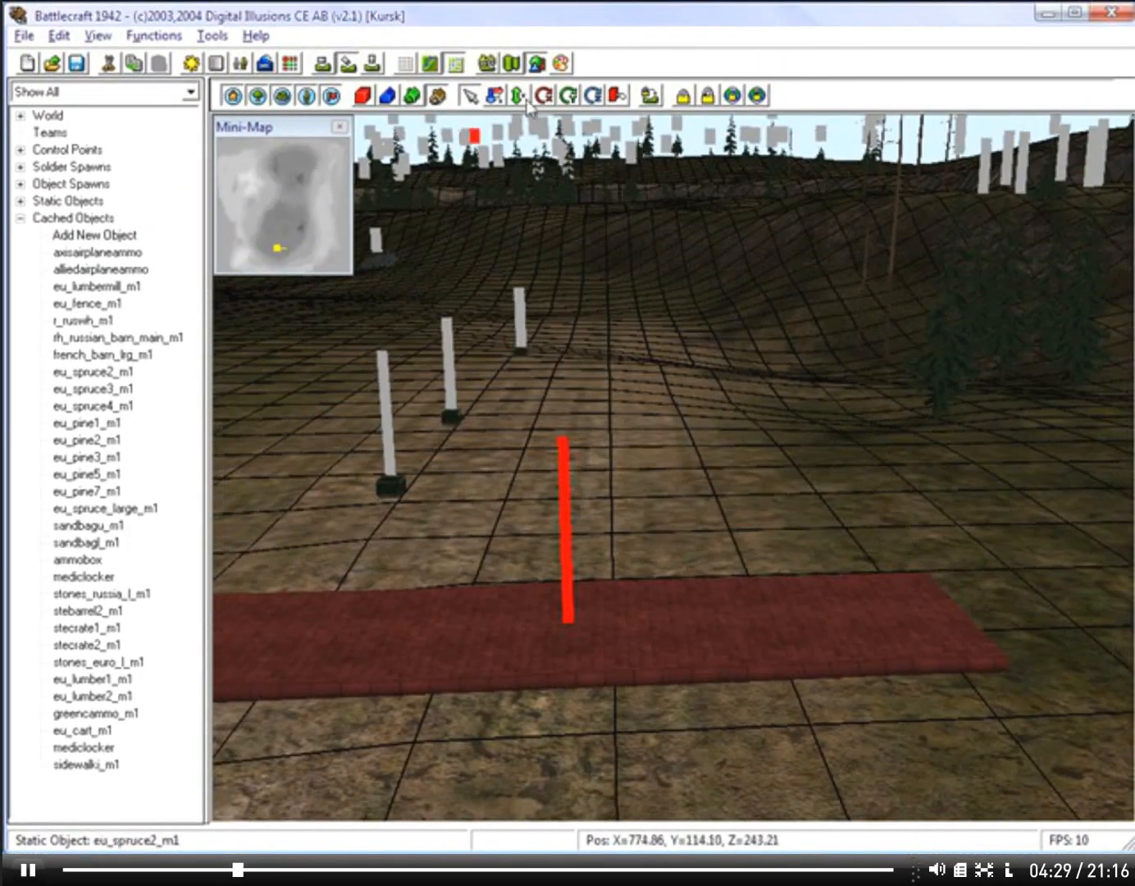
Step: Rotate the placed sidewalk segment with the Y rotation tool and view it from around
click(586, 97)
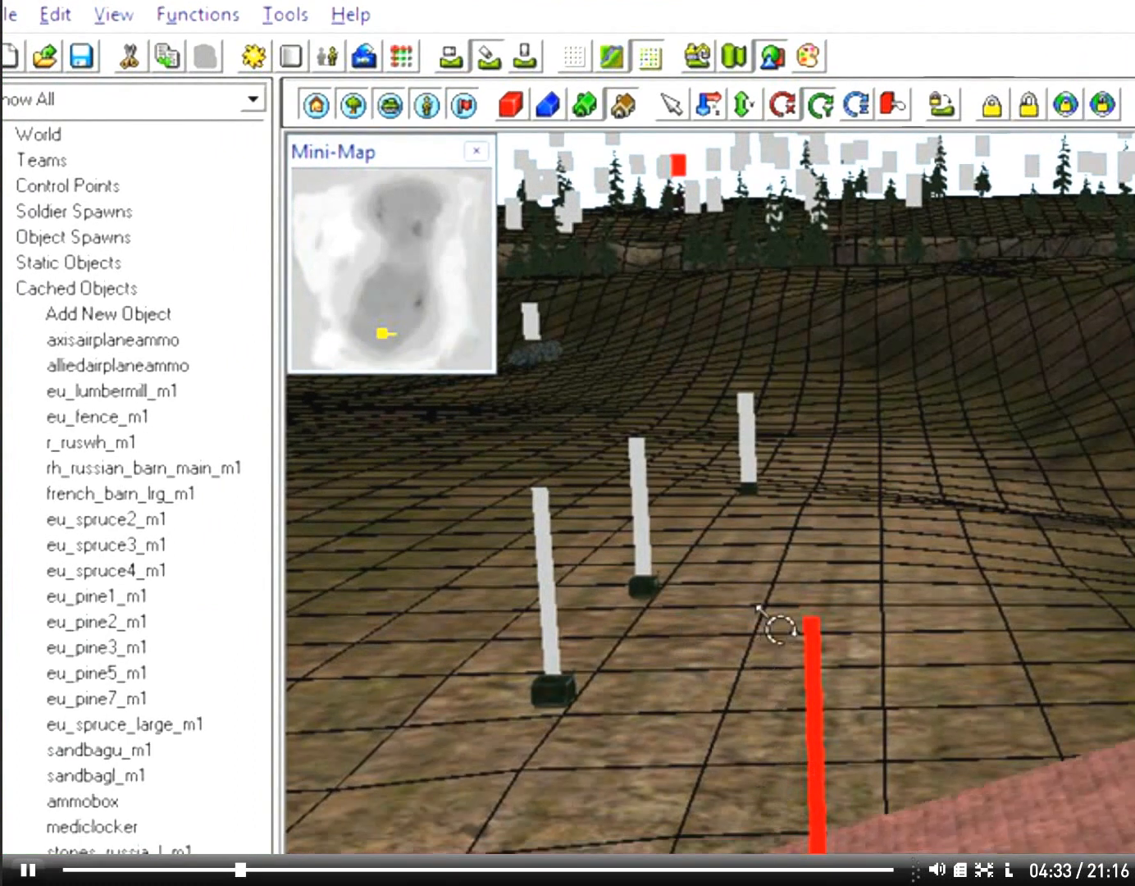
drag(756, 605, 726, 387)
right_drag(701, 542, 1034, 649)
key(a)
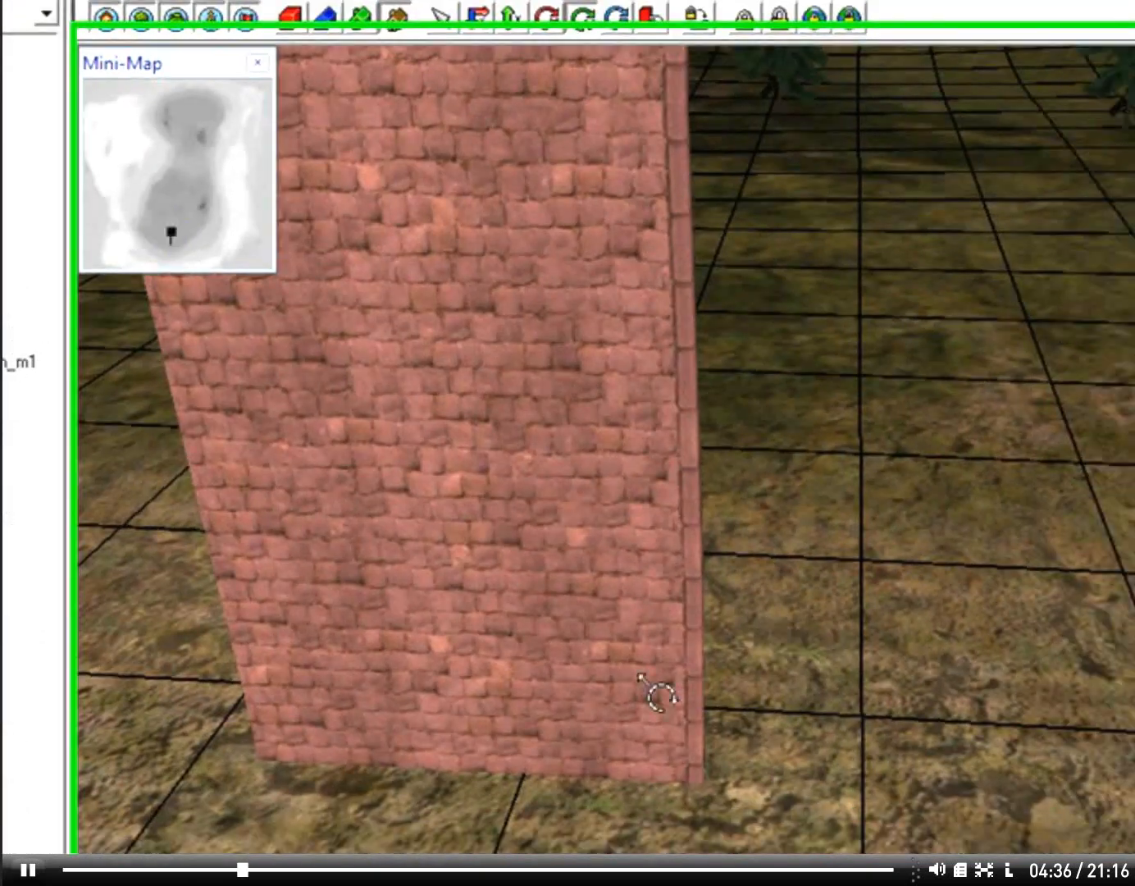
right_drag(644, 680, 564, 625)
key(a)
key(s)
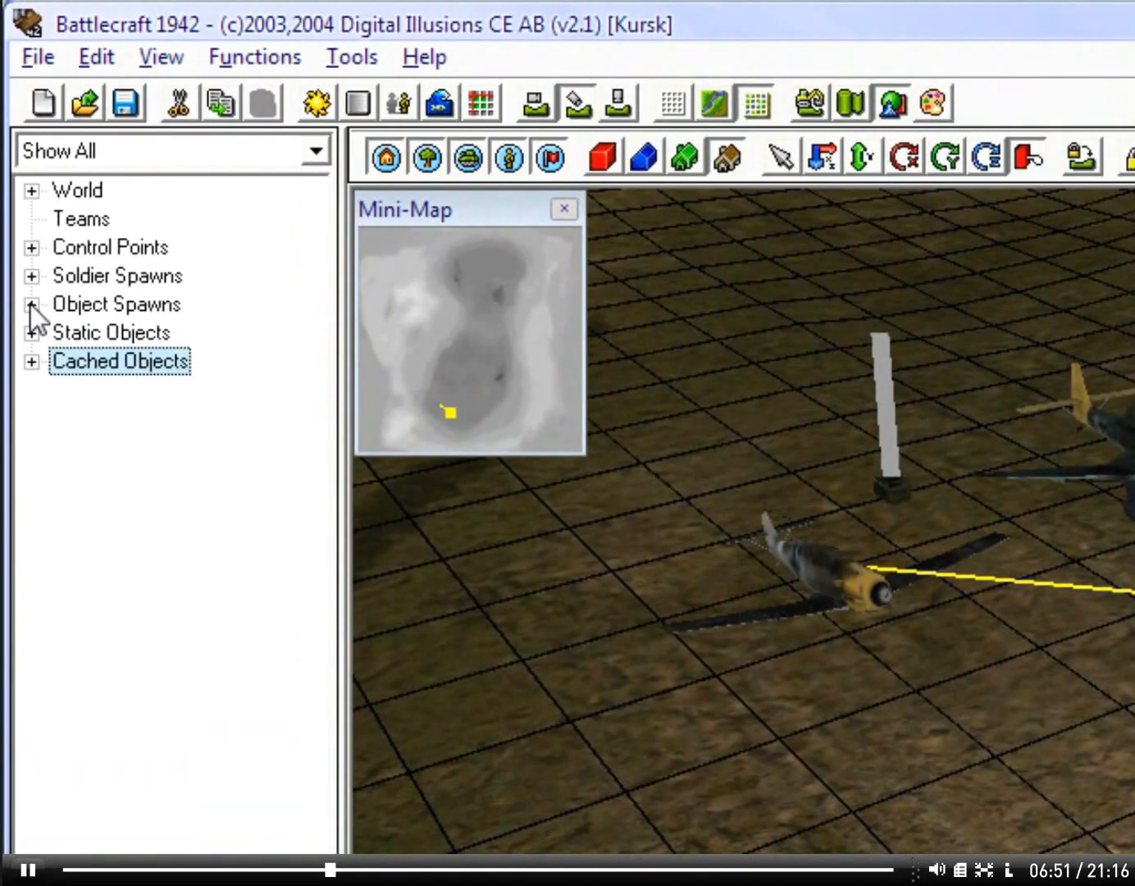
Step: Delete all light tank spawns under the lighttankspawner template in Object Spawns
click(31, 304)
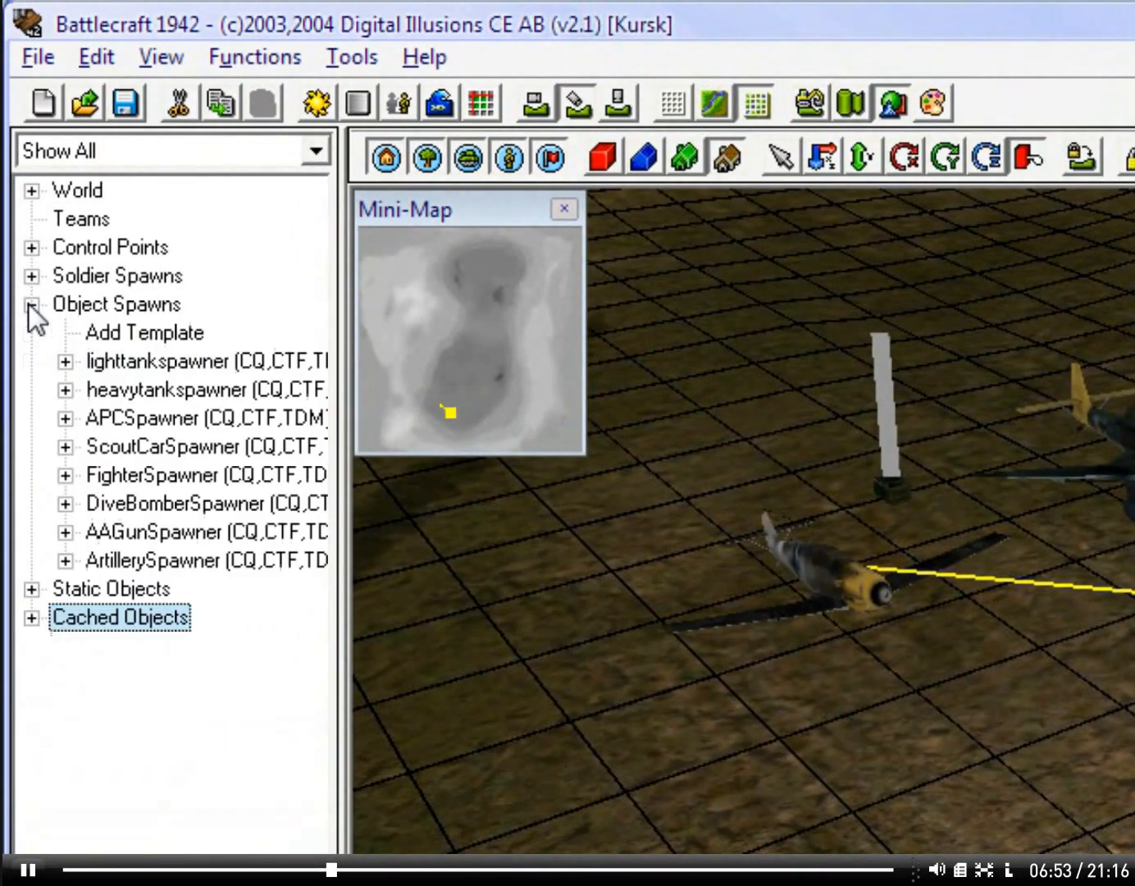
click(119, 332)
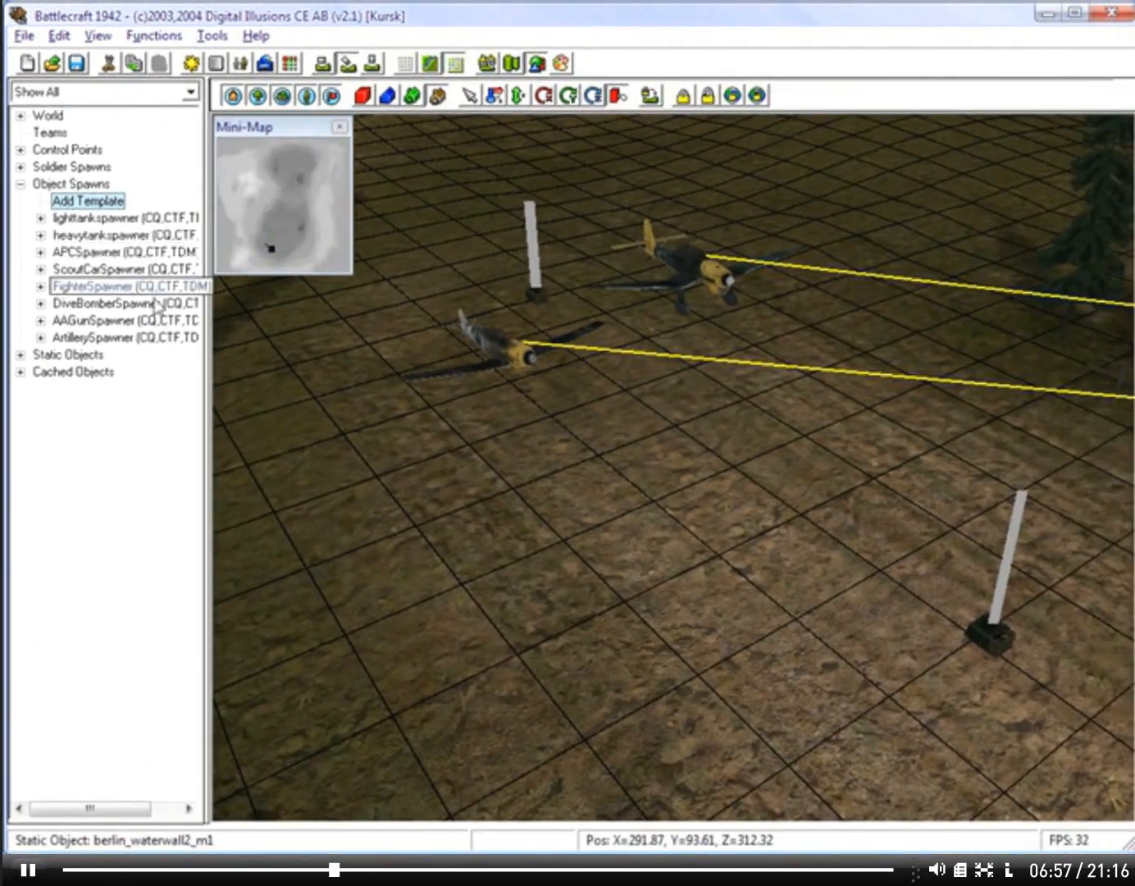
right_drag(498, 472, 462, 442)
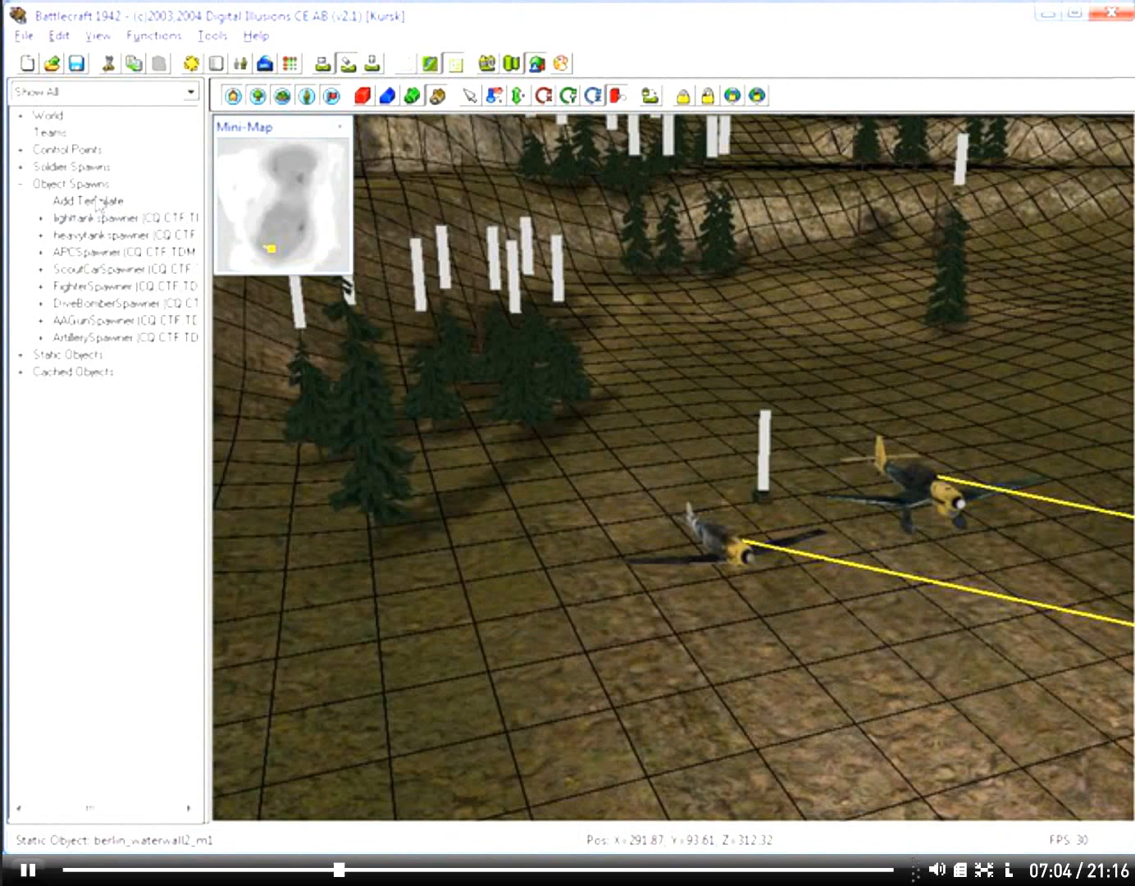
right_drag(410, 474, 810, 479)
key(w)
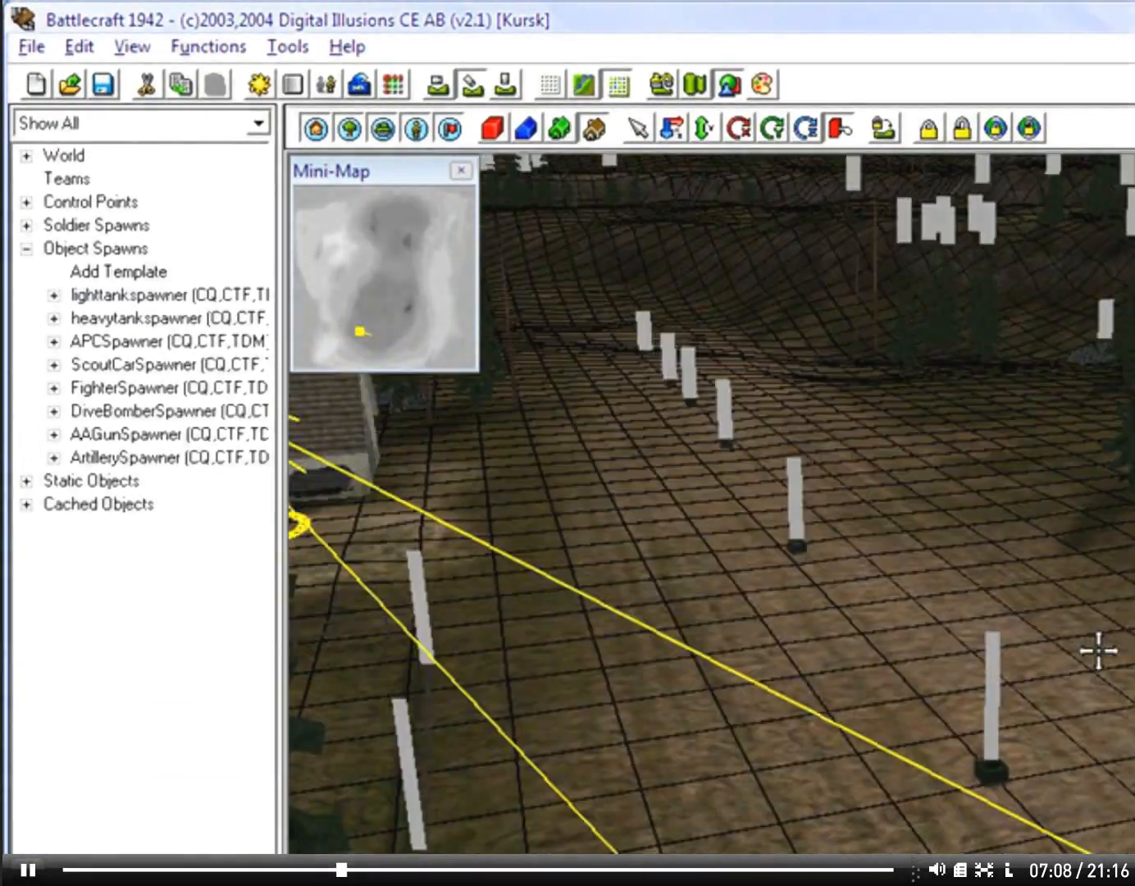
right_drag(1098, 651, 653, 549)
click(54, 295)
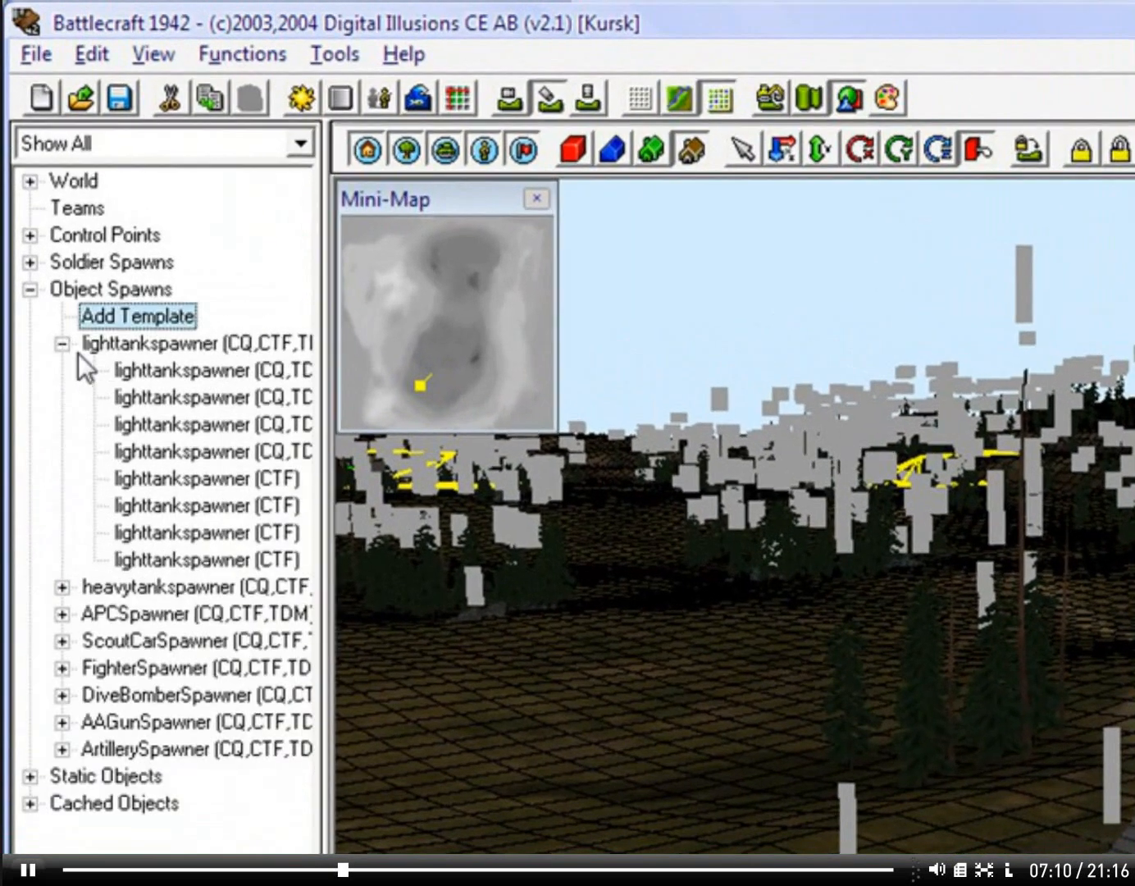
click(131, 370)
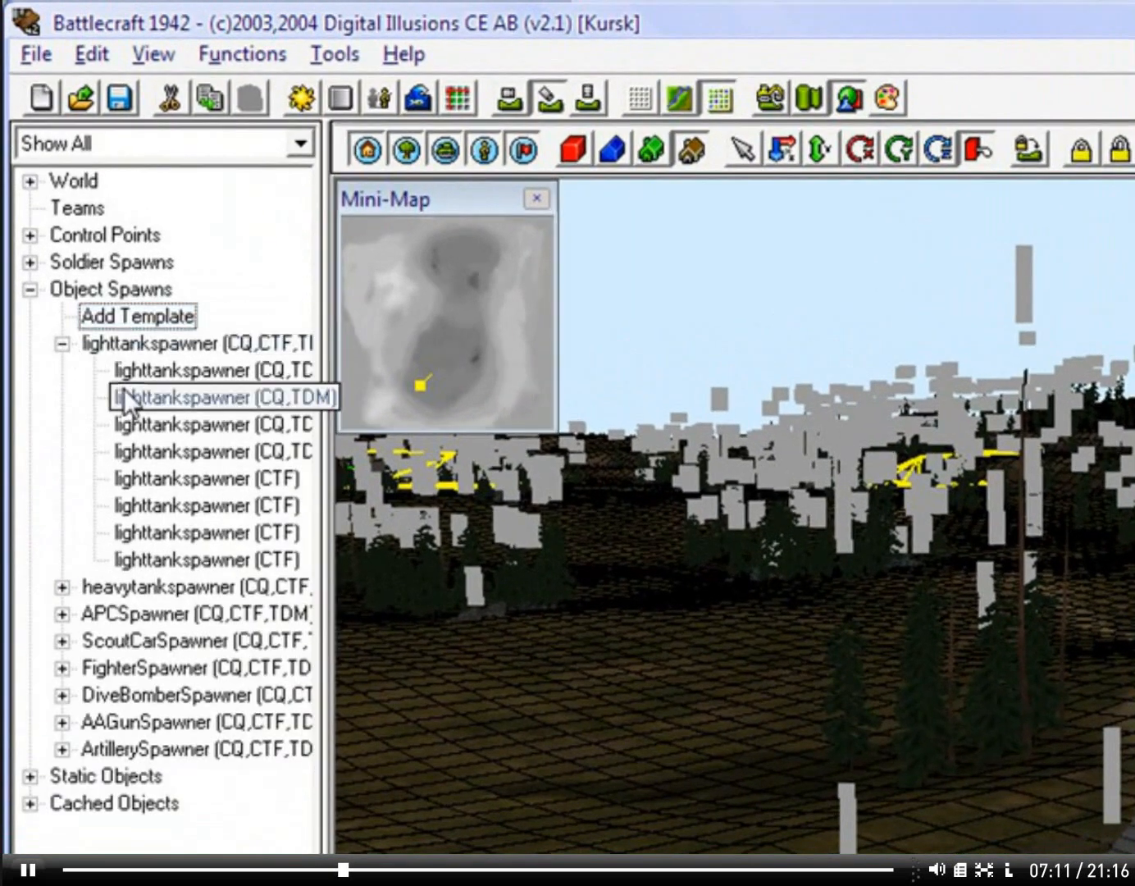
key(Delete)
key(Delete)
key(Delete)
key(Delete)
key(Delete)
key(Delete)
key(Delete)
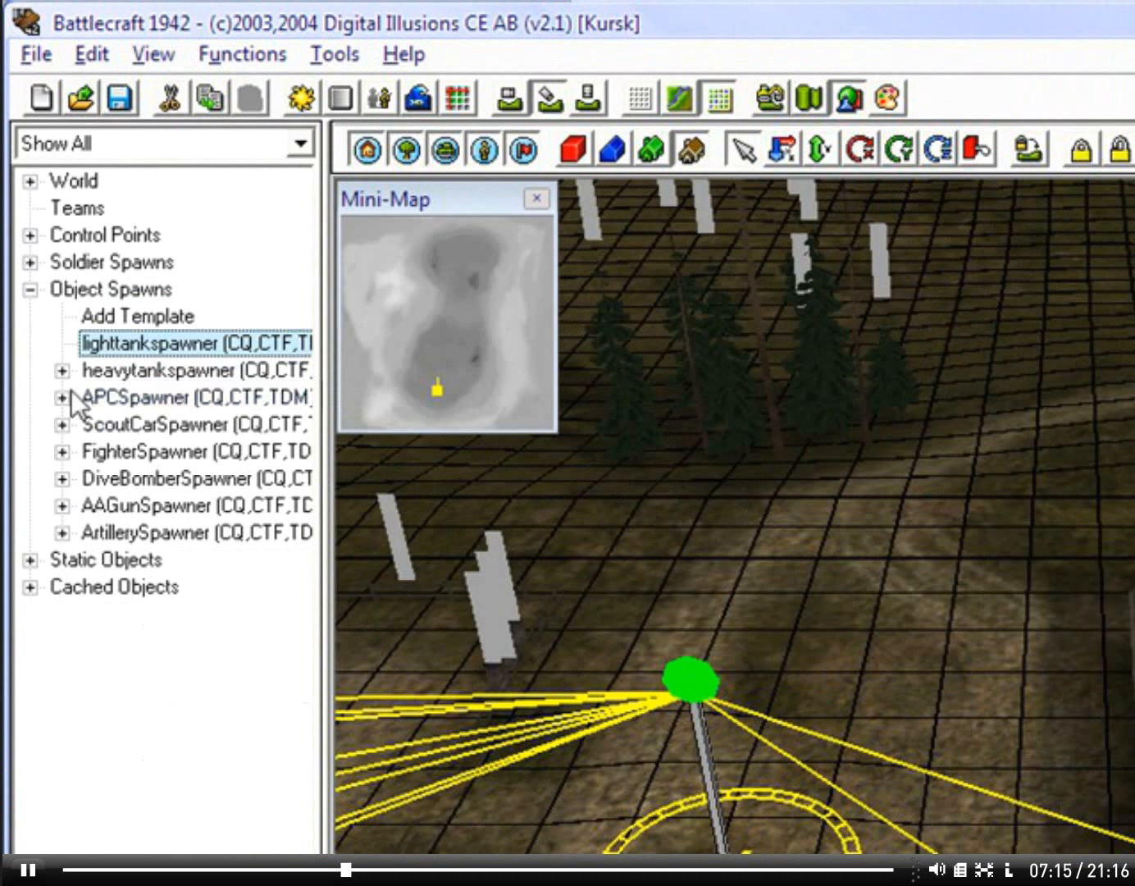
Step: Delete all heavy tank spawns under the heavytankspawner template
click(61, 370)
click(114, 398)
key(Delete)
key(Delete)
key(Delete)
Step: Delete all spawns under the APCSpawner template
key(Delete)
key(Delete)
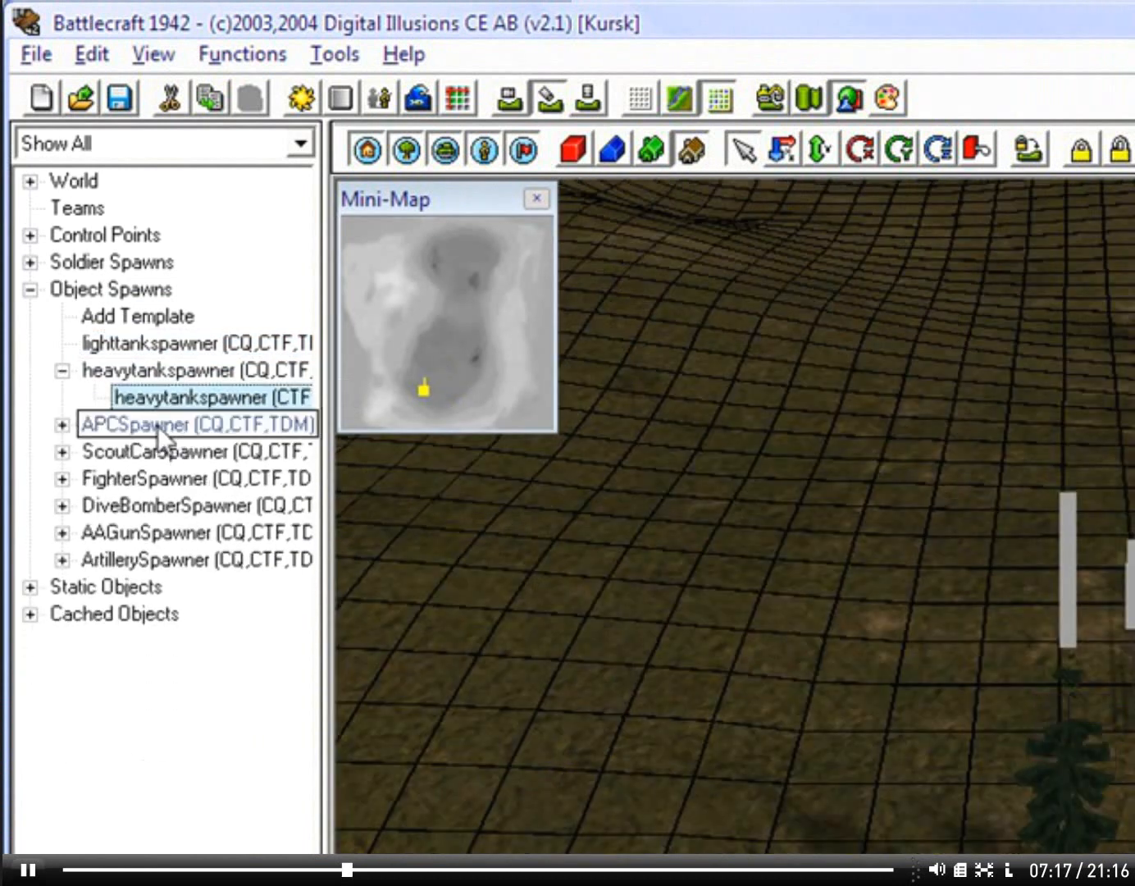
key(Delete)
click(61, 398)
click(148, 425)
key(Delete)
key(Delete)
Step: Delete all scout car spawns under the ScoutCarSpawner template
key(Delete)
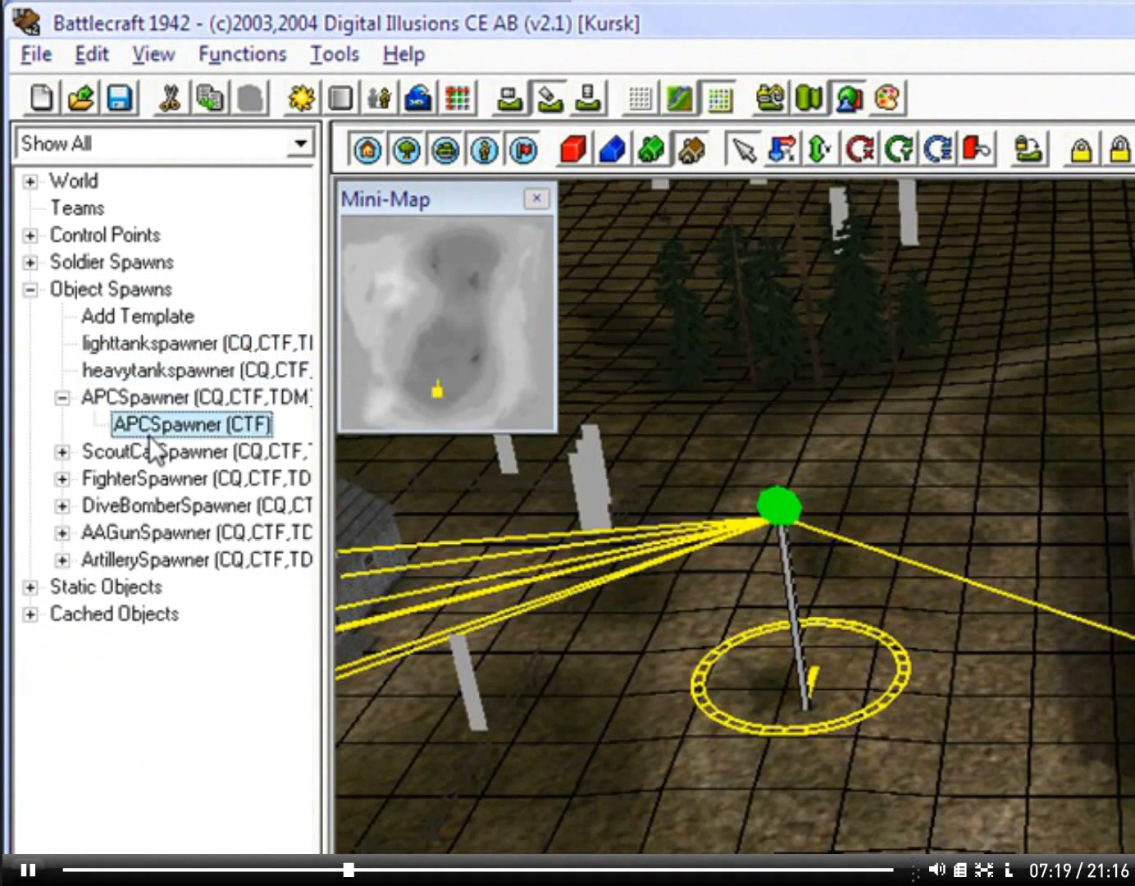
key(Delete)
click(61, 423)
click(154, 450)
key(Delete)
key(Delete)
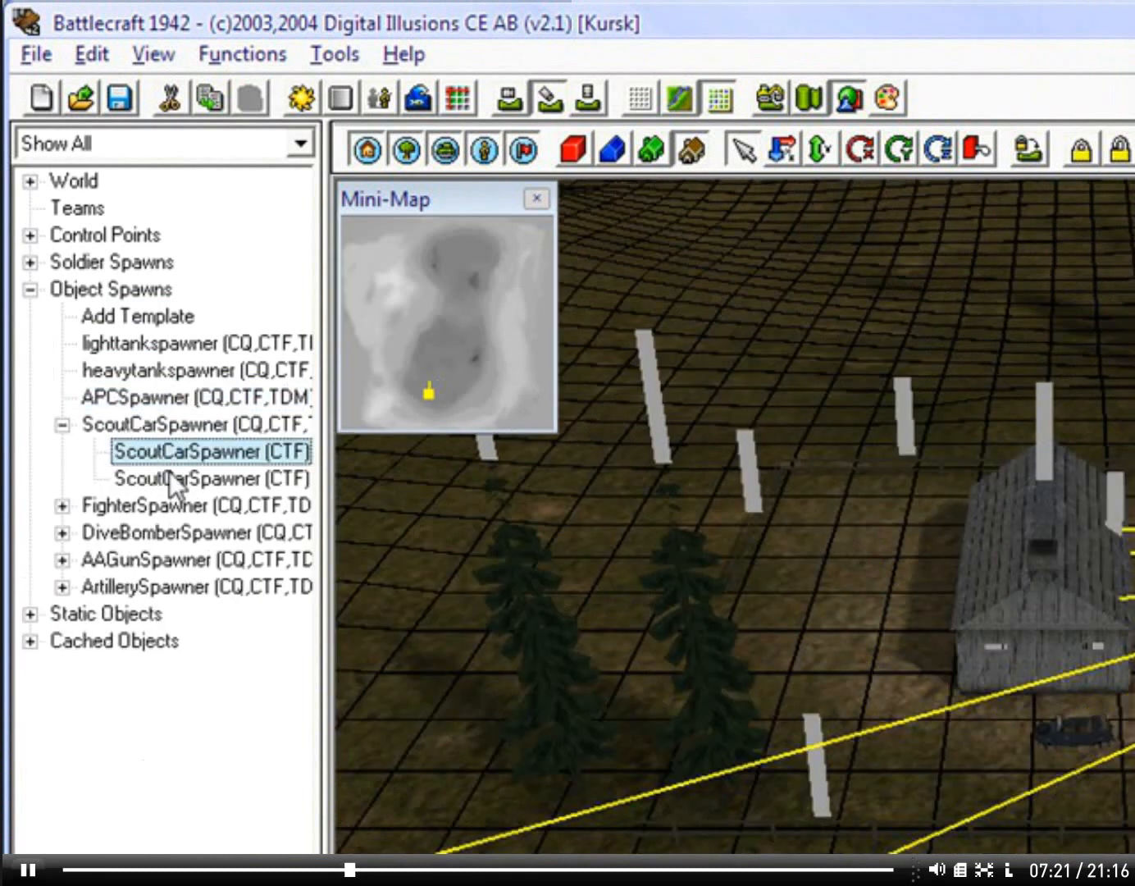
Step: Delete all fighter spawns under the FighterSpawner template
key(Delete)
key(Delete)
click(63, 452)
click(184, 475)
key(Delete)
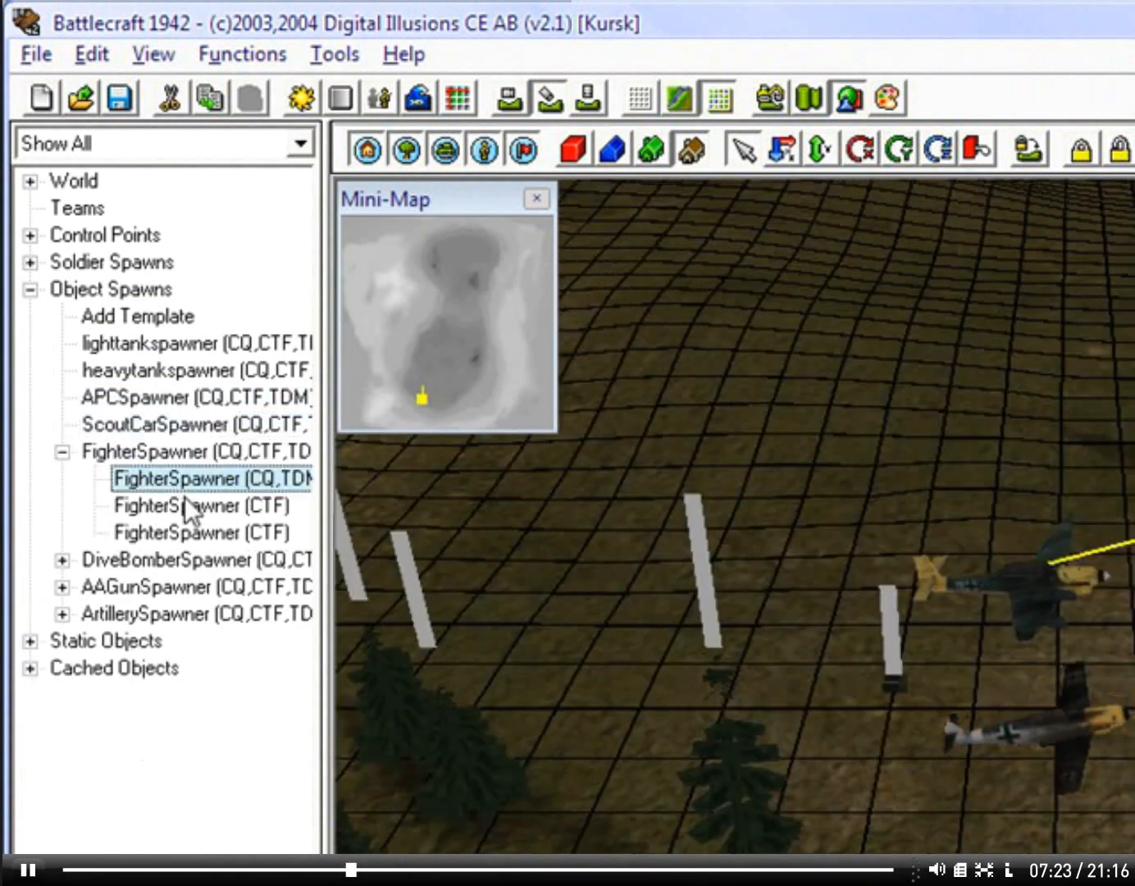
Step: Delete all dive bomber spawns under the DiveBomberSpawner template
key(Delete)
key(Delete)
key(Delete)
click(61, 478)
click(138, 490)
key(Delete)
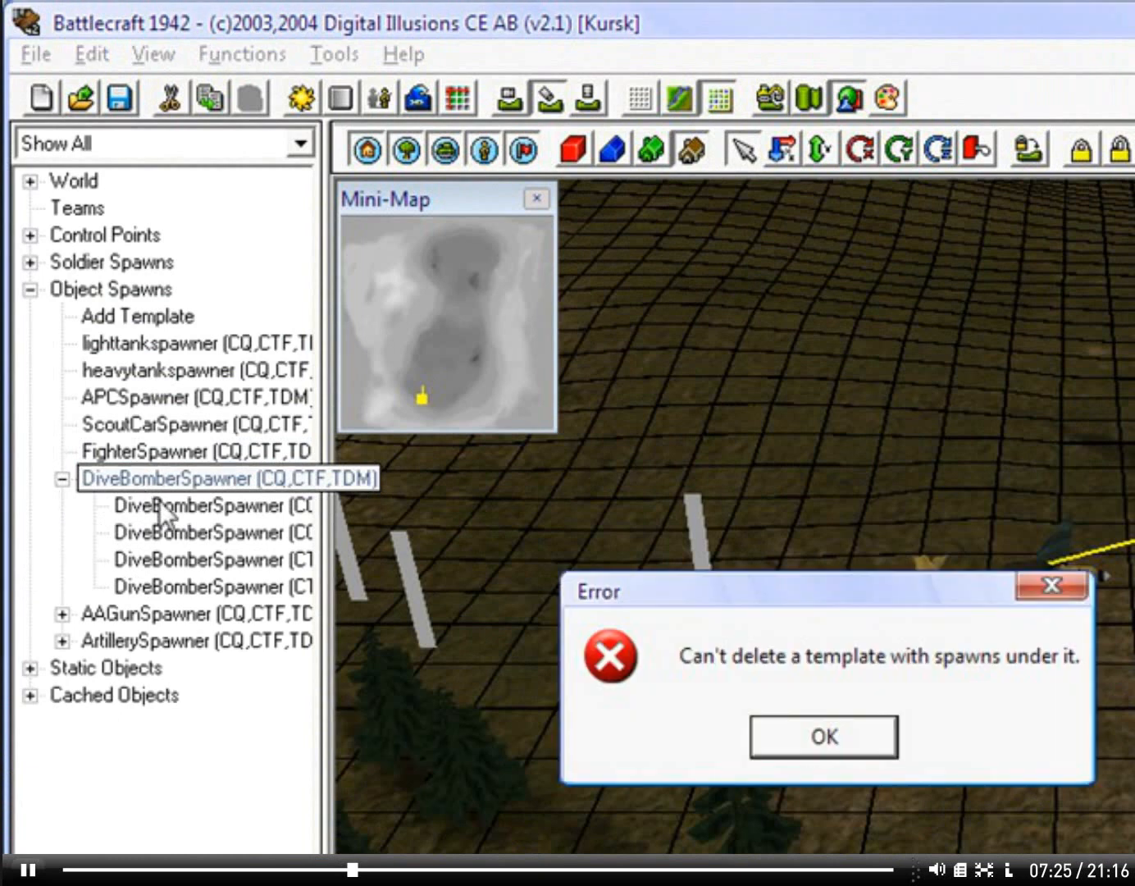
click(808, 738)
click(223, 507)
key(Delete)
key(Delete)
key(Delete)
key(Delete)
click(125, 402)
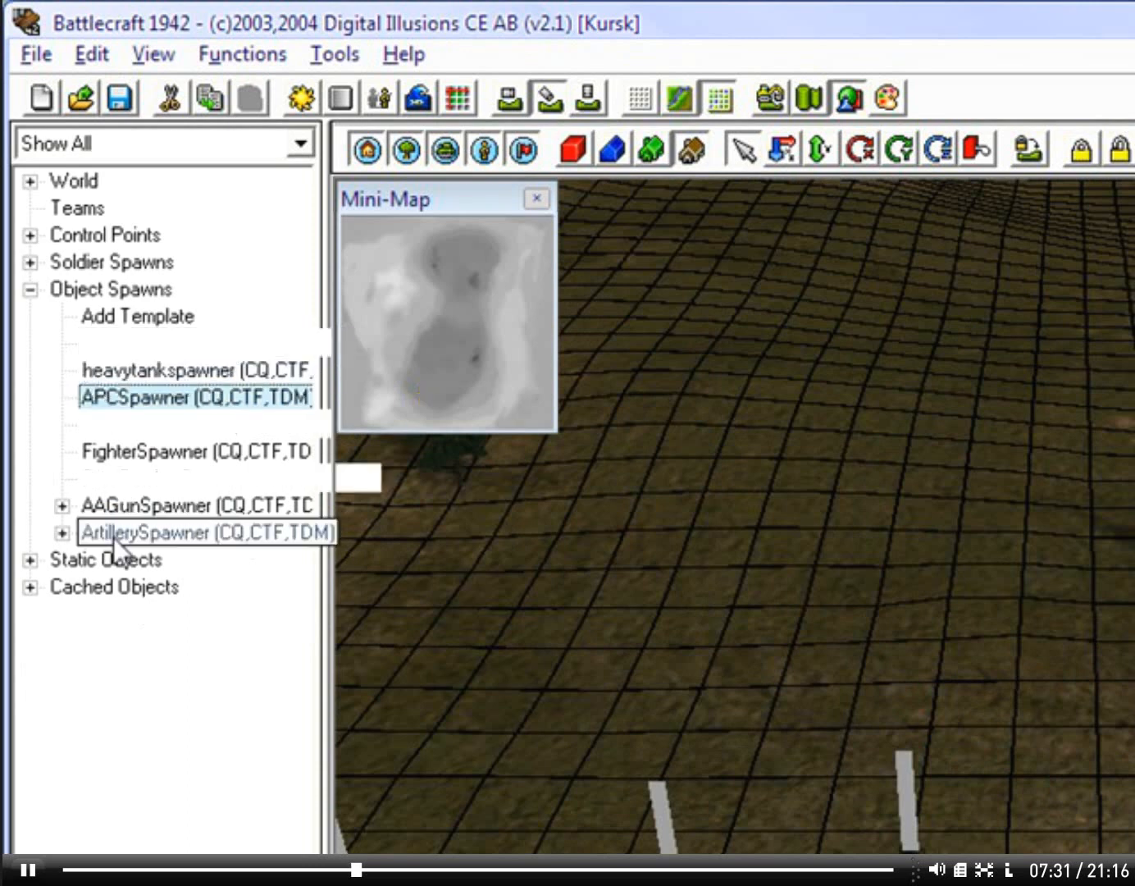
Step: Delete the remaining spawns under the AAGunSpawner and ArtillerySpawner templates
click(62, 505)
click(136, 531)
key(Delete)
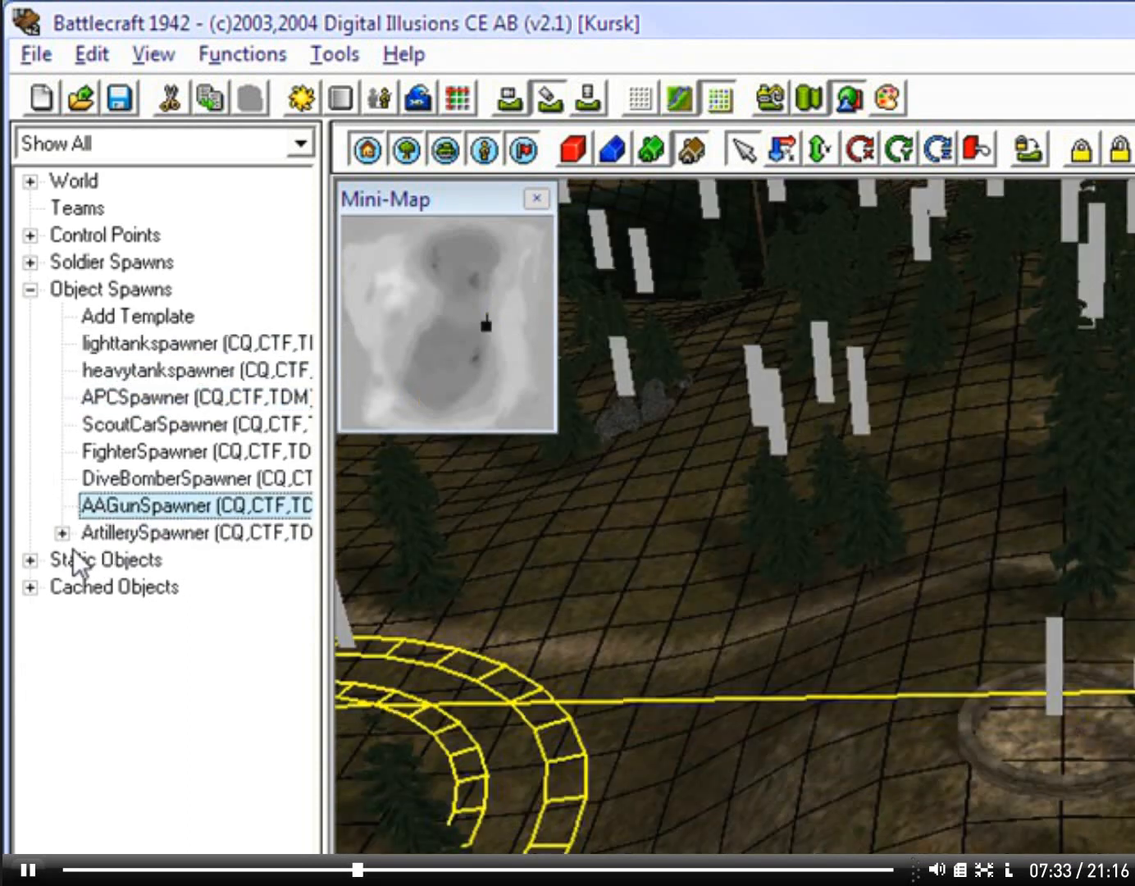
click(66, 532)
click(149, 561)
key(Delete)
key(Delete)
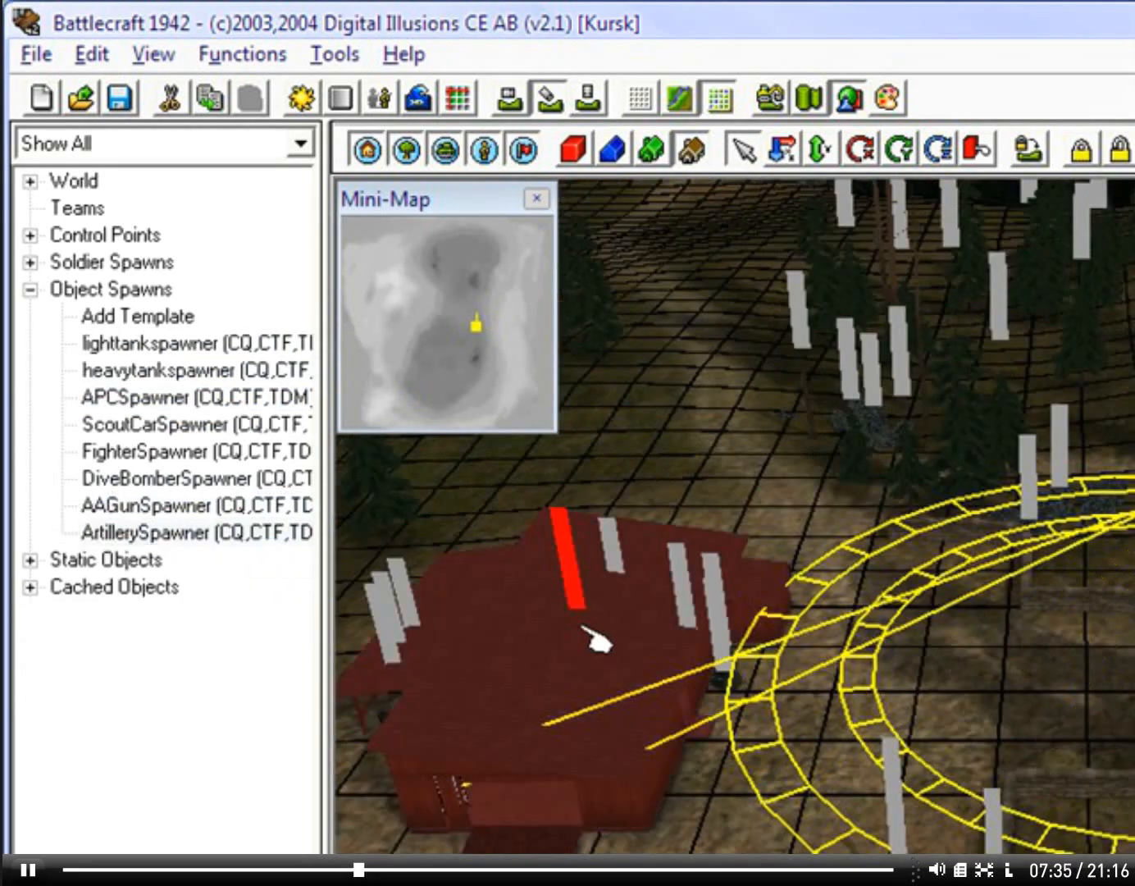
Step: Edit the FighterSpawner template and set its Team 1 object to zero
mouse_move(684, 456)
right_down()
mouse_move(551, 416)
mouse_move(844, 518)
mouse_move(823, 498)
mouse_move(931, 474)
mouse_move(745, 410)
mouse_move(593, 377)
mouse_move(962, 470)
mouse_move(590, 476)
mouse_move(598, 433)
mouse_move(705, 471)
mouse_move(750, 464)
mouse_move(762, 469)
mouse_move(763, 497)
mouse_move(742, 547)
mouse_move(1112, 606)
right_up()
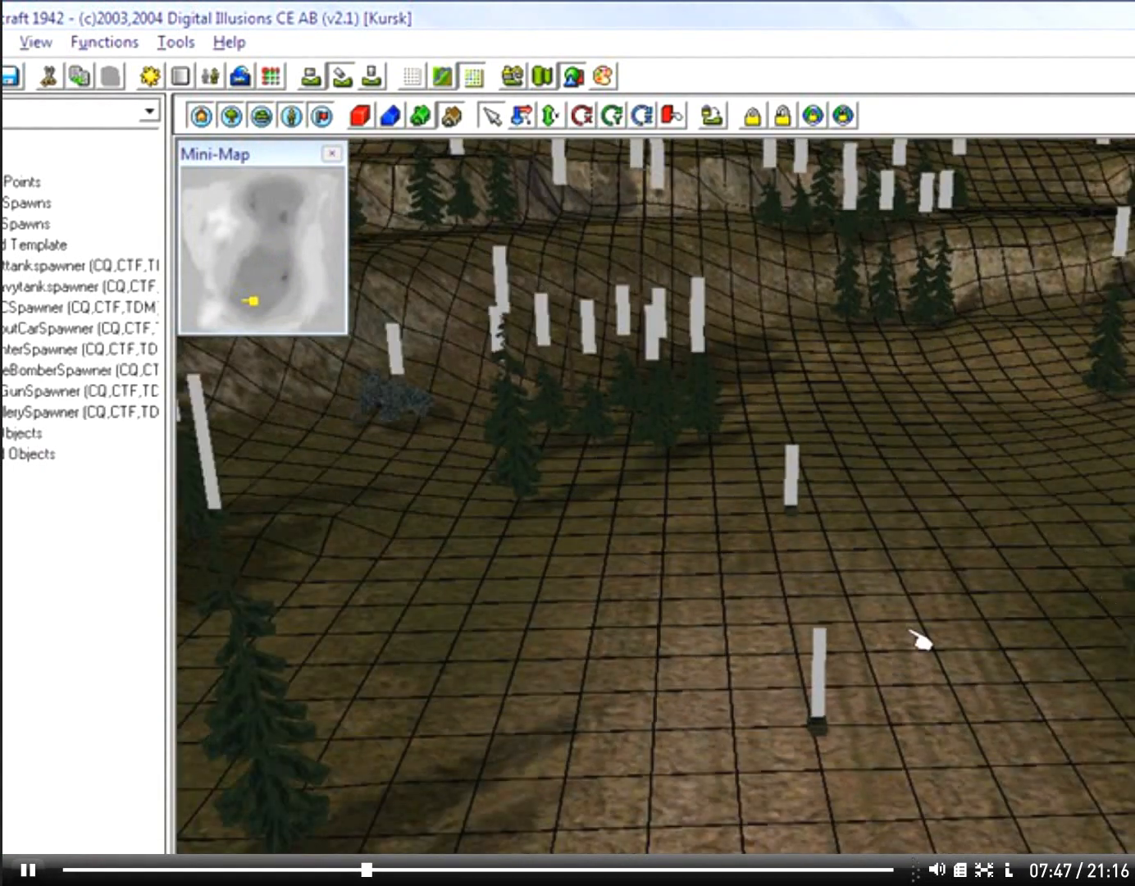
right_drag(917, 638, 789, 584)
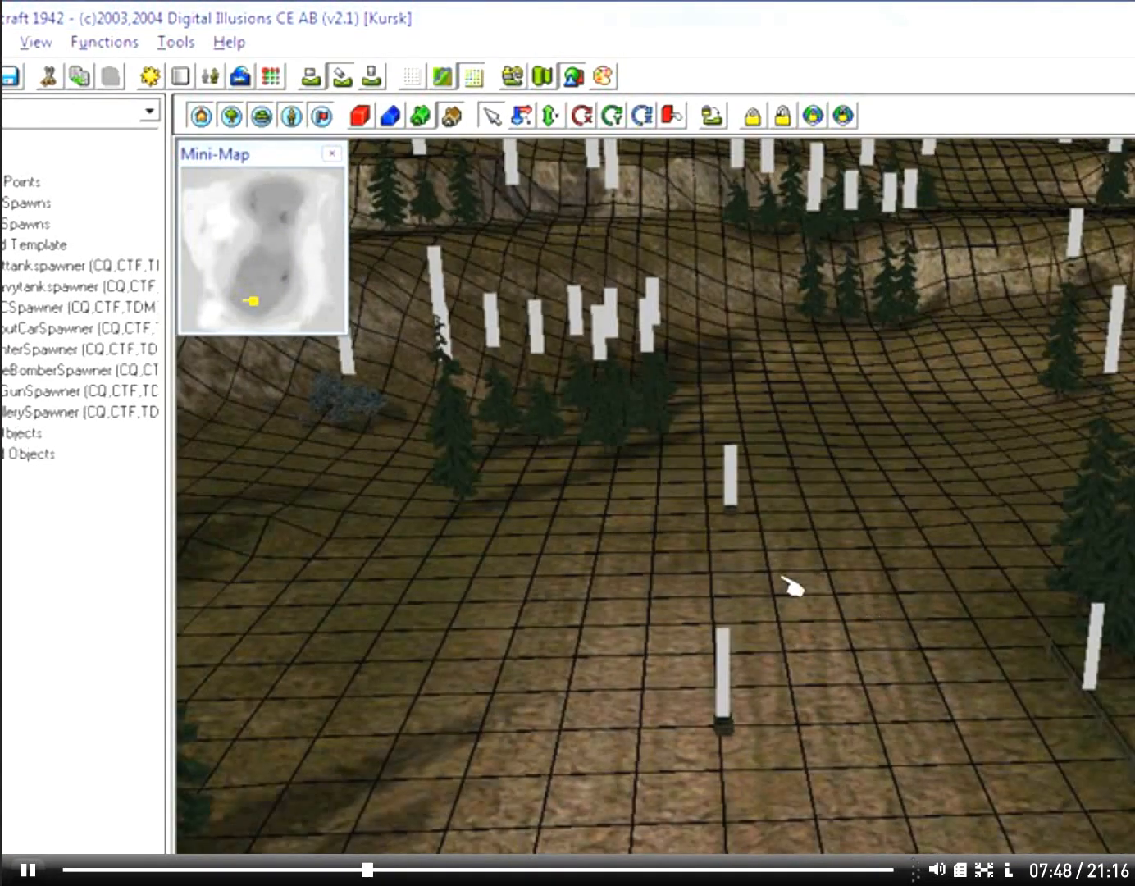
click(56, 310)
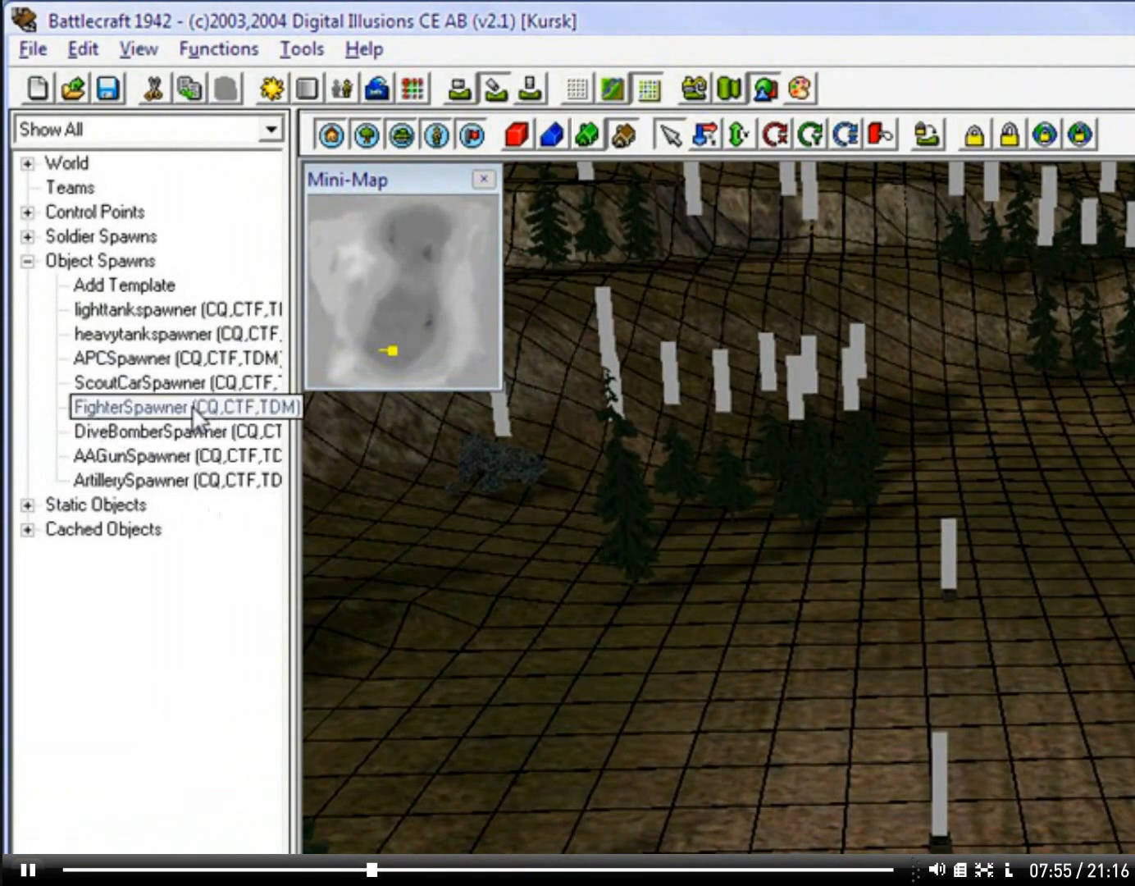
double_click(198, 414)
click(738, 357)
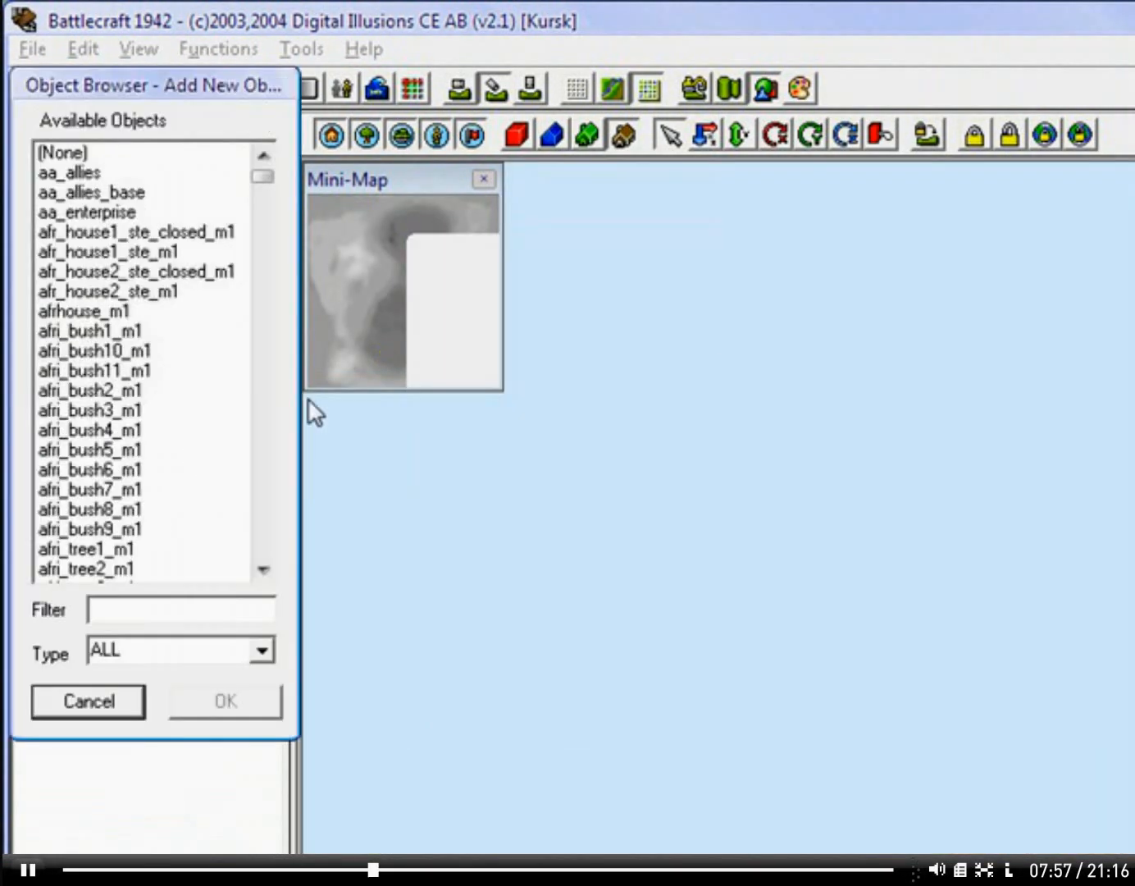
click(120, 354)
key(End)
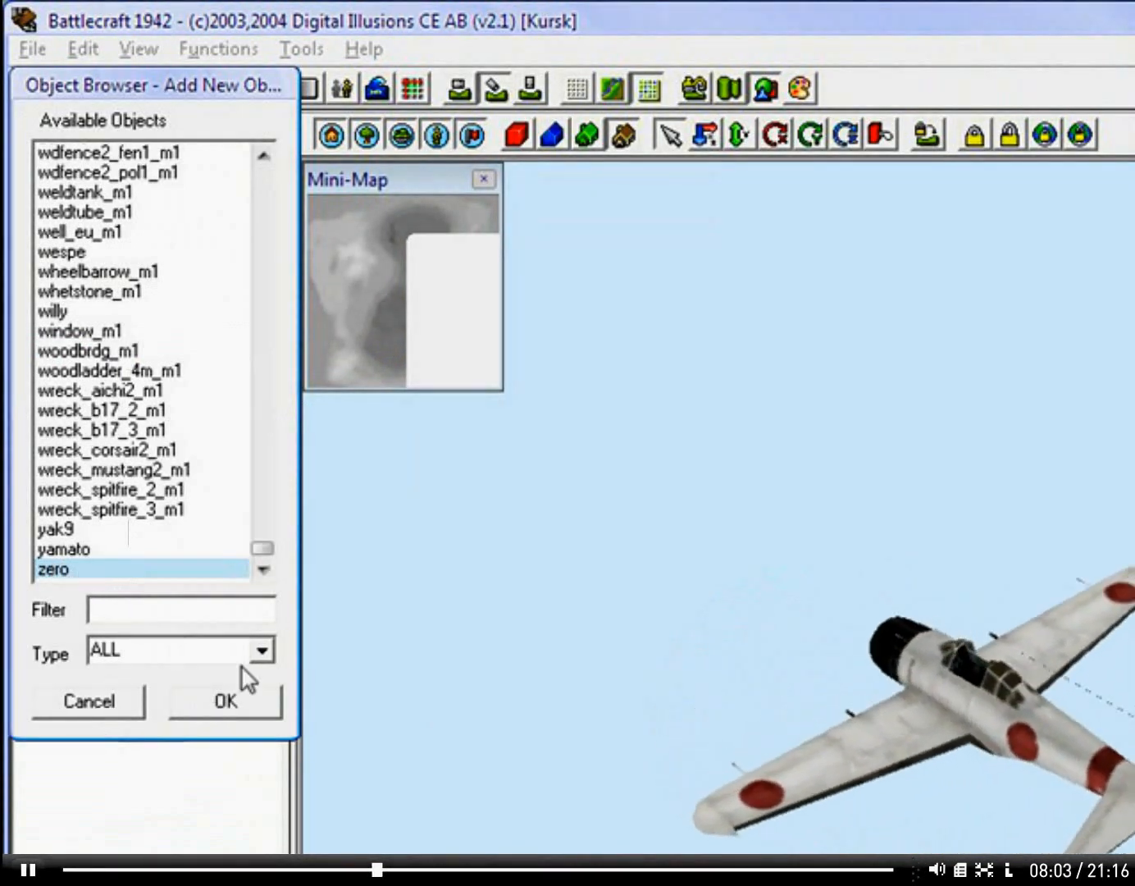
click(221, 701)
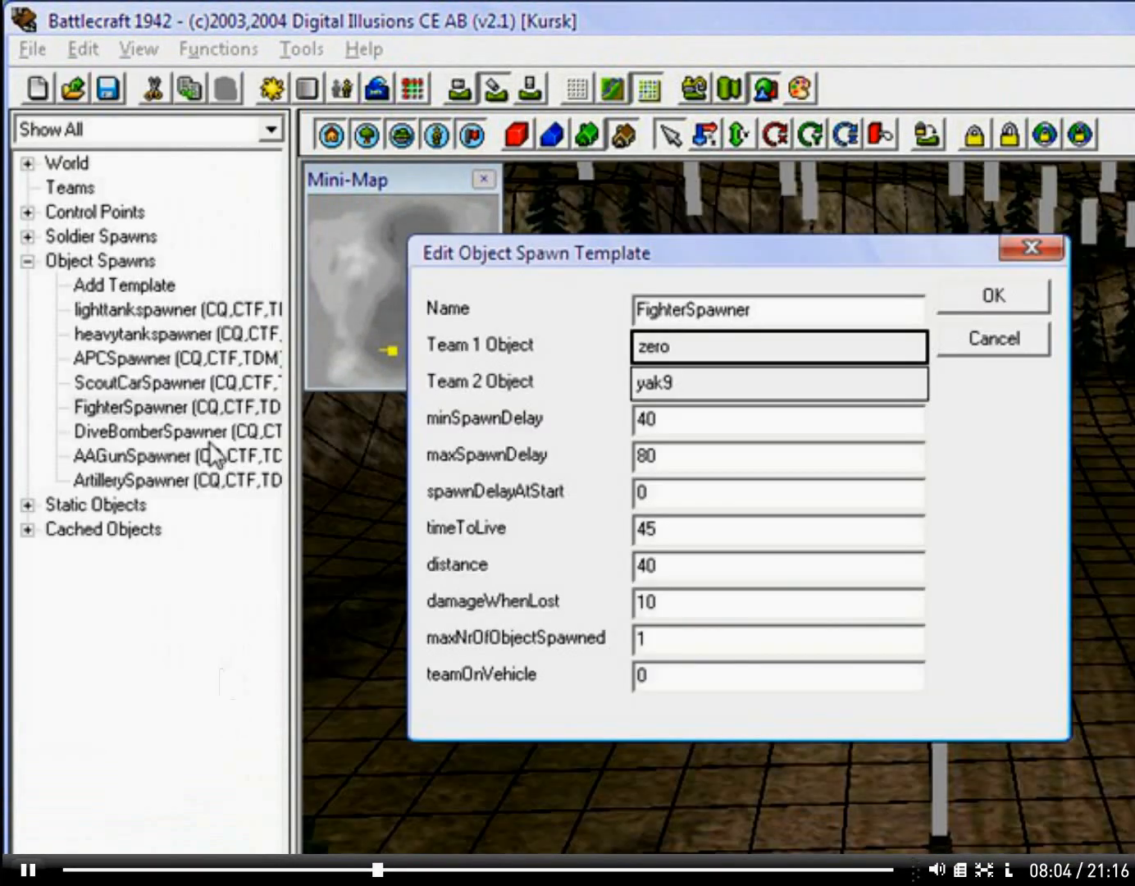
Step: Set the FighterSpawner template's Team 2 object to corsair
click(698, 382)
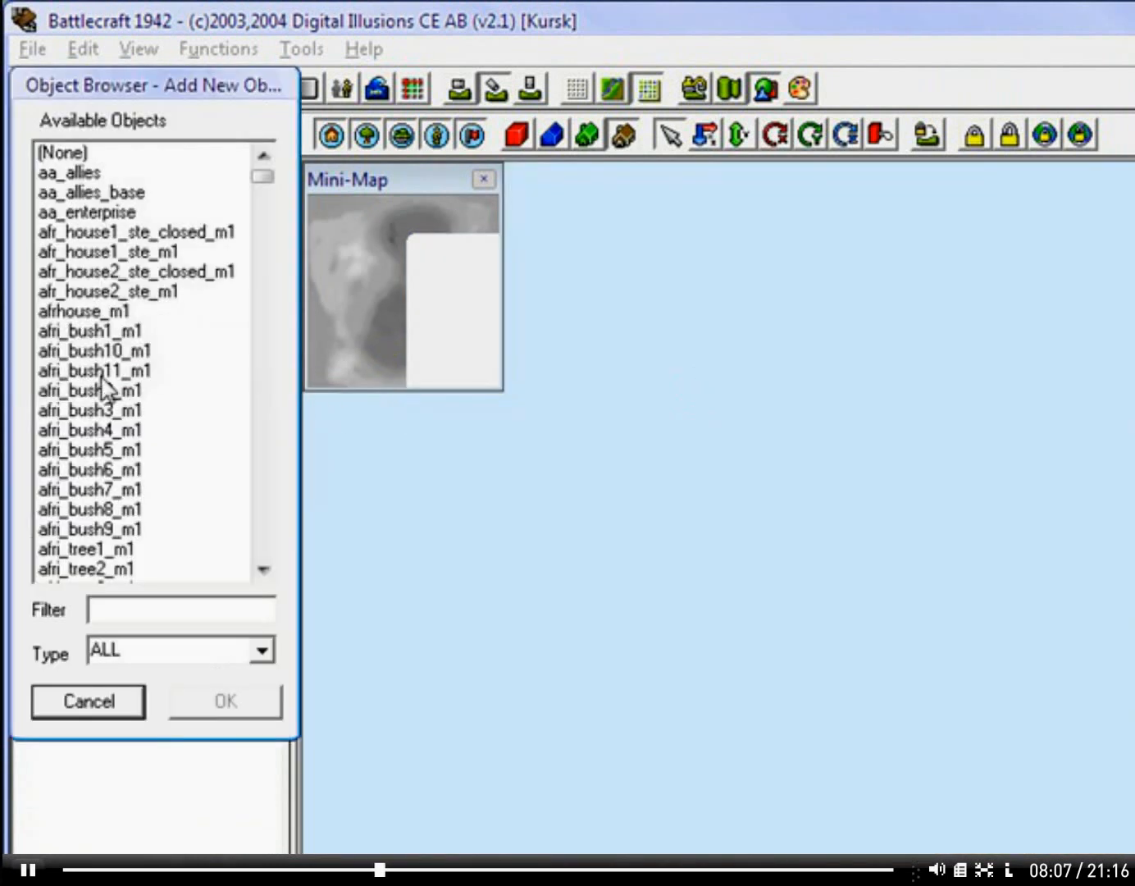
click(114, 370)
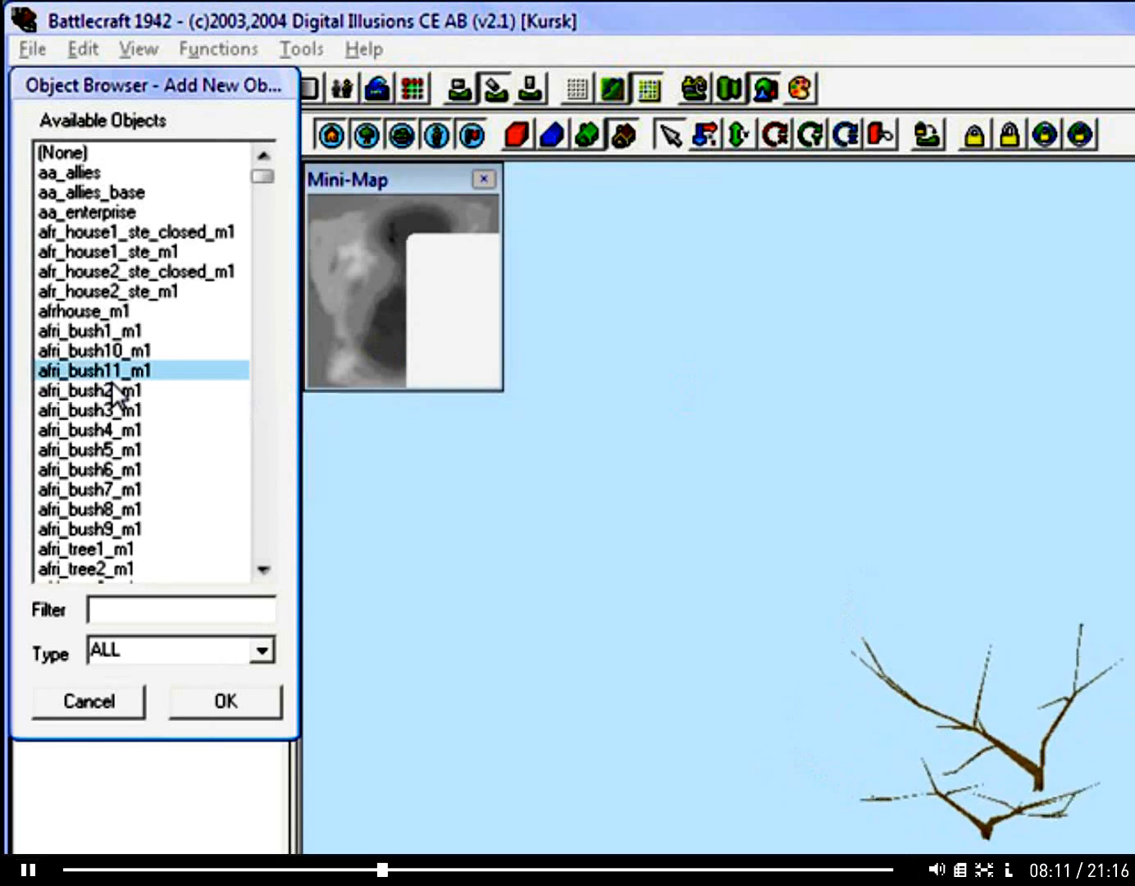
text(corsair)
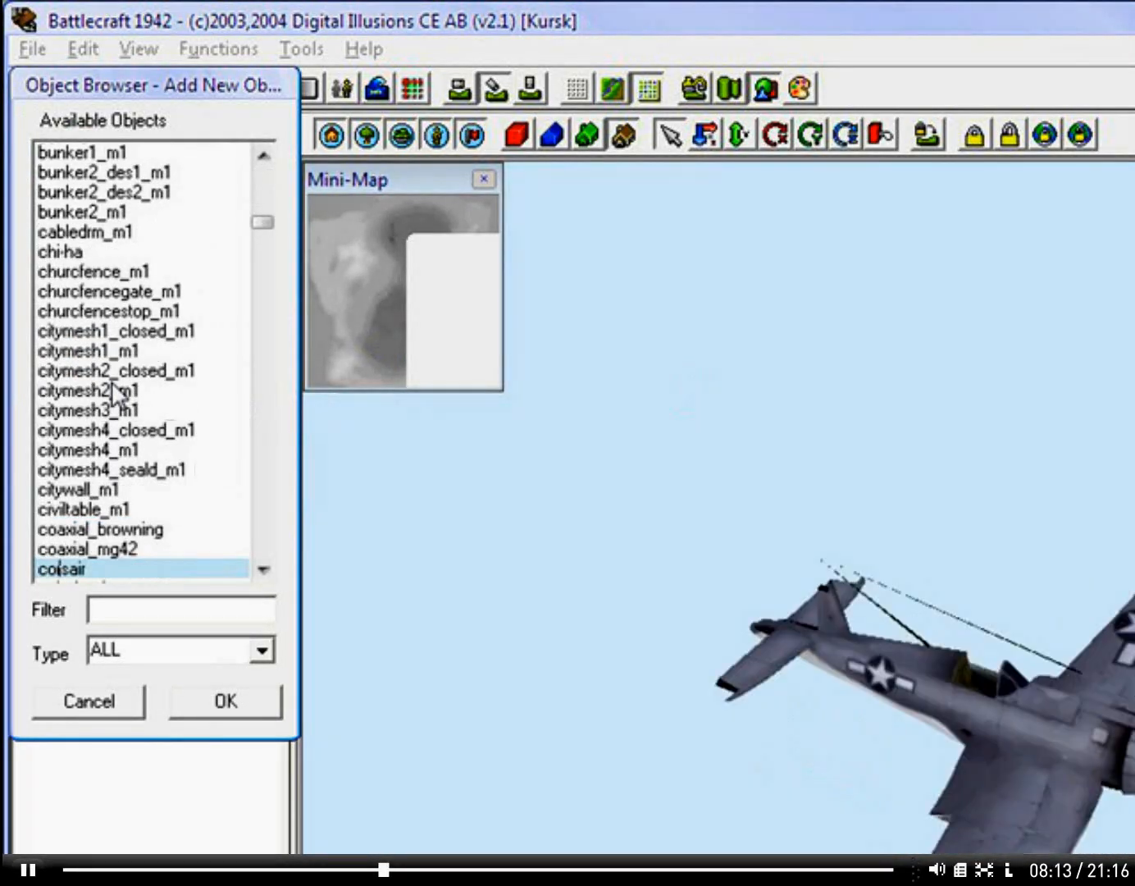
key(Return)
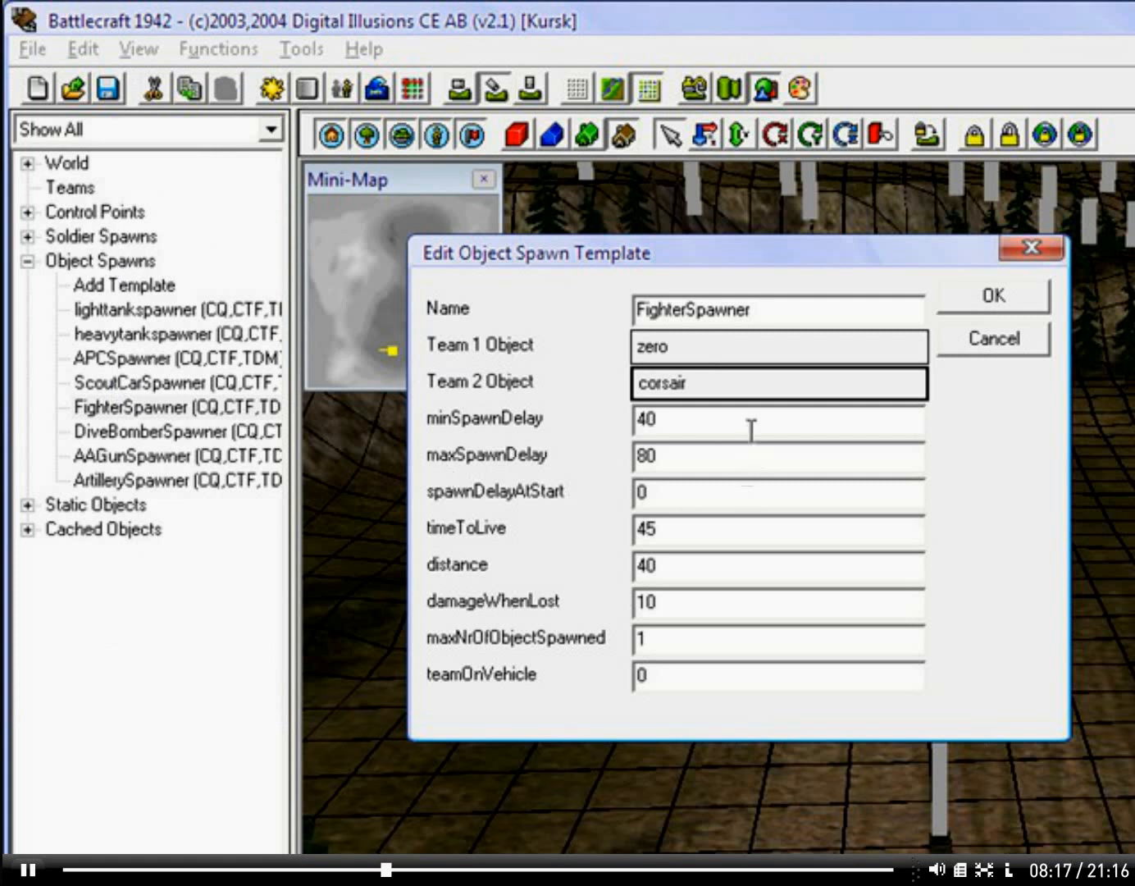
Step: Set the template's minSpawnDelay to 5 and its maxSpawnDelay to 7
key(Tab)
text(4)
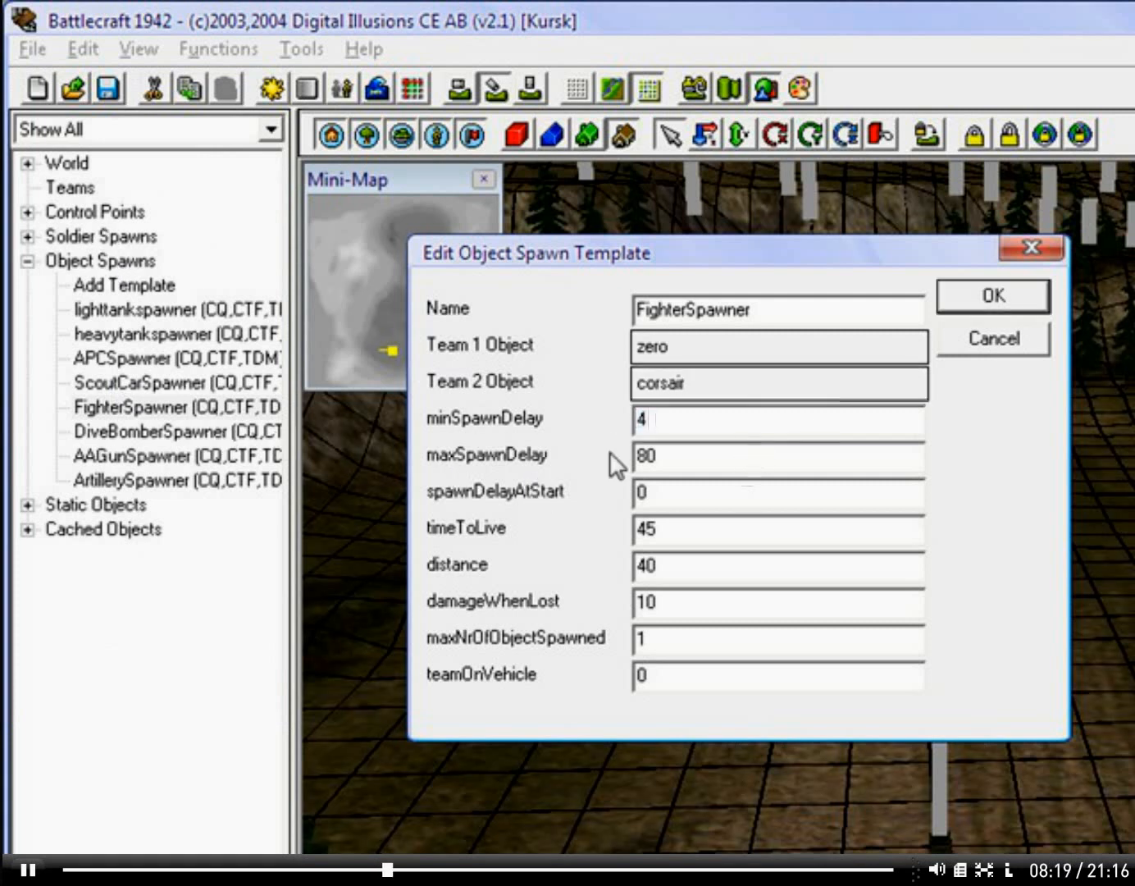
key(BackSpace)
key(BackSpace)
text(7)
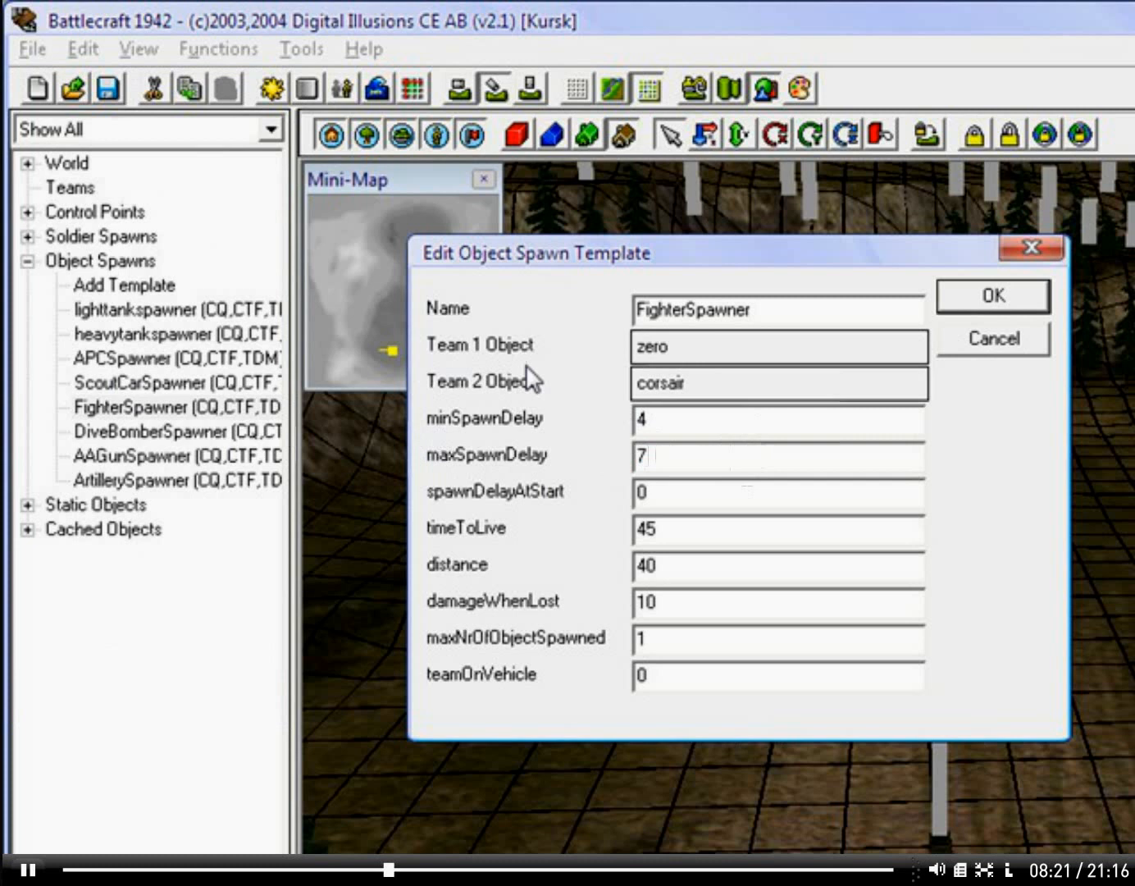
key(shift+Tab)
text(5)
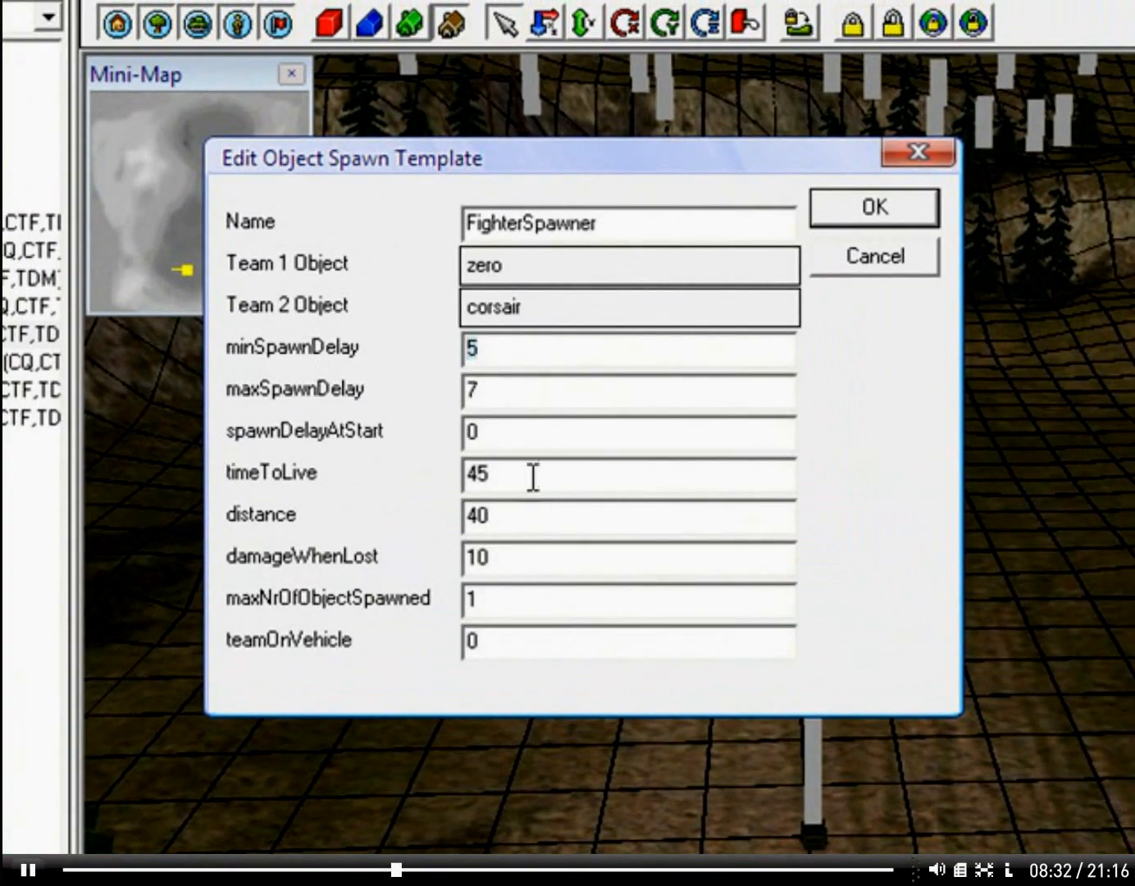
Step: Try a spawnDelayAtStart of 100 in the template and return it to 0
drag(533, 478, 366, 485)
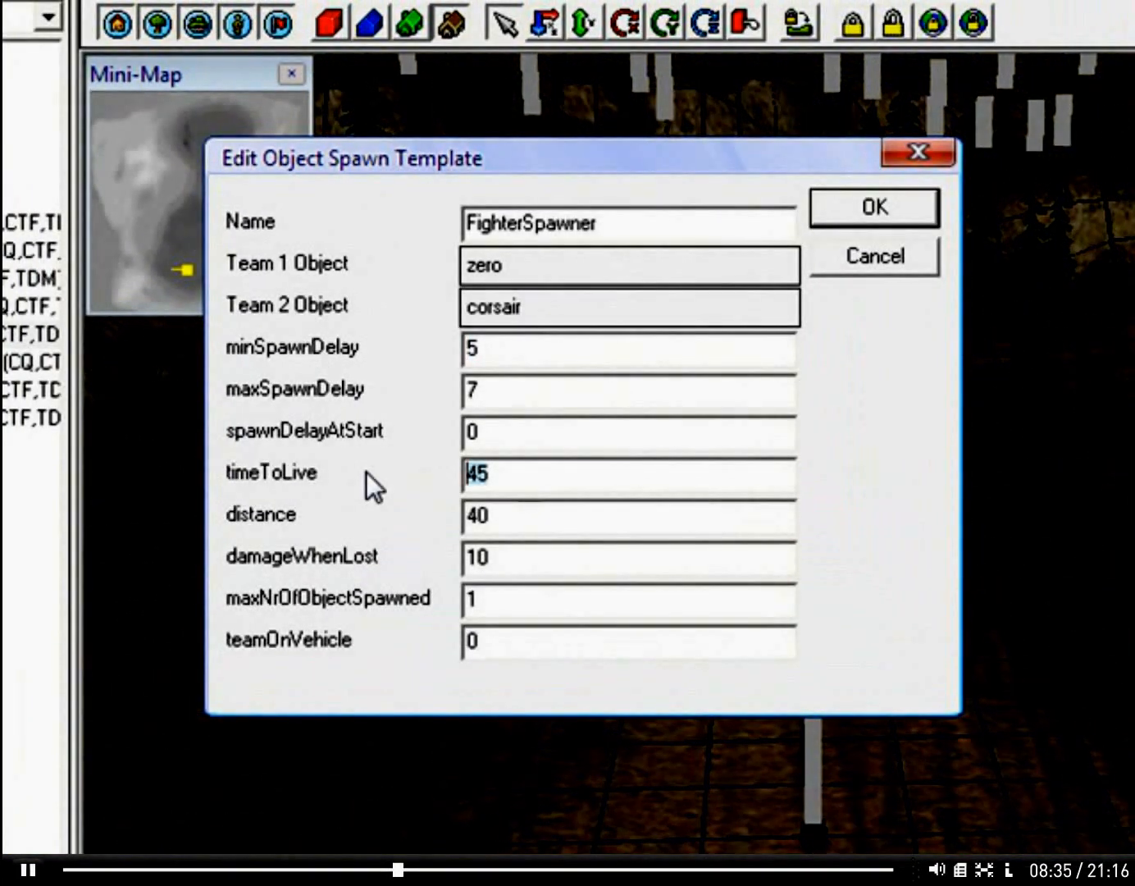
click(575, 447)
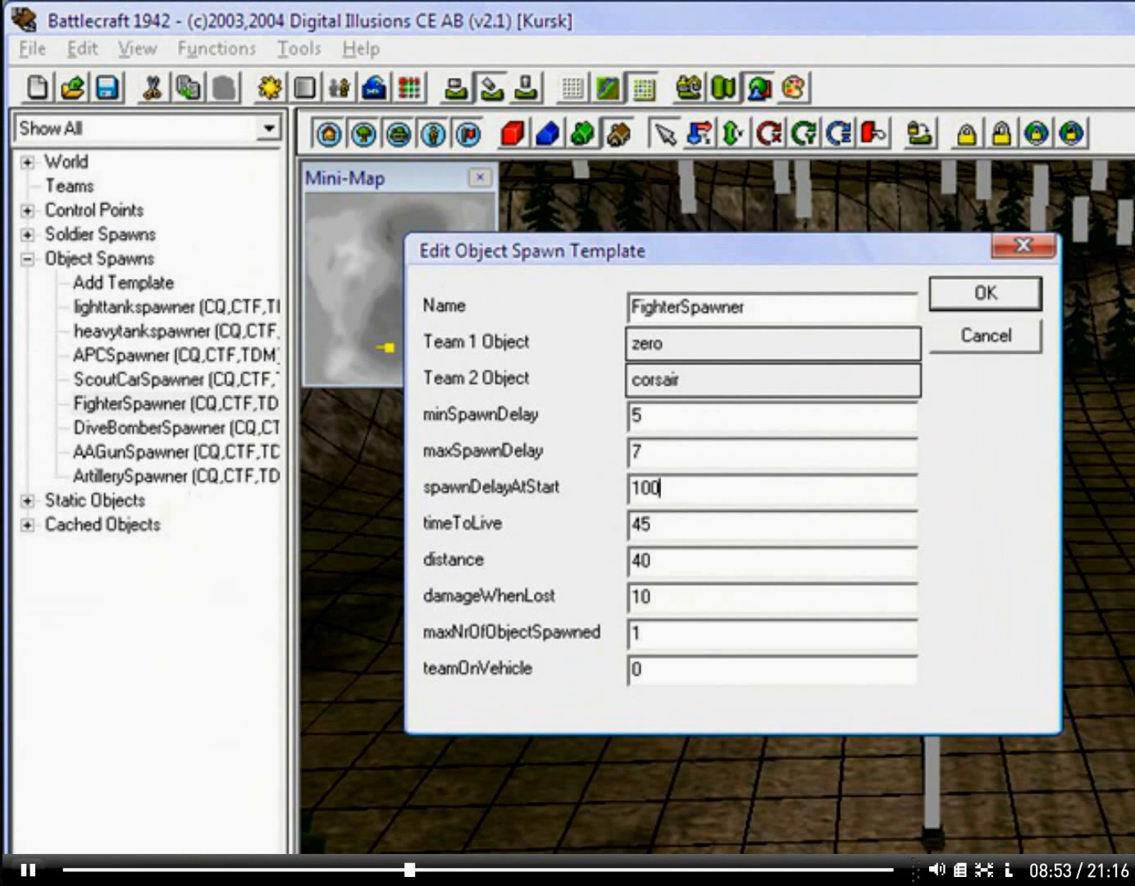
drag(757, 495, 155, 445)
text(0)
Step: Set the template's timeToLive to 10 and its distance to 5, and apply the changes
drag(671, 528, 230, 531)
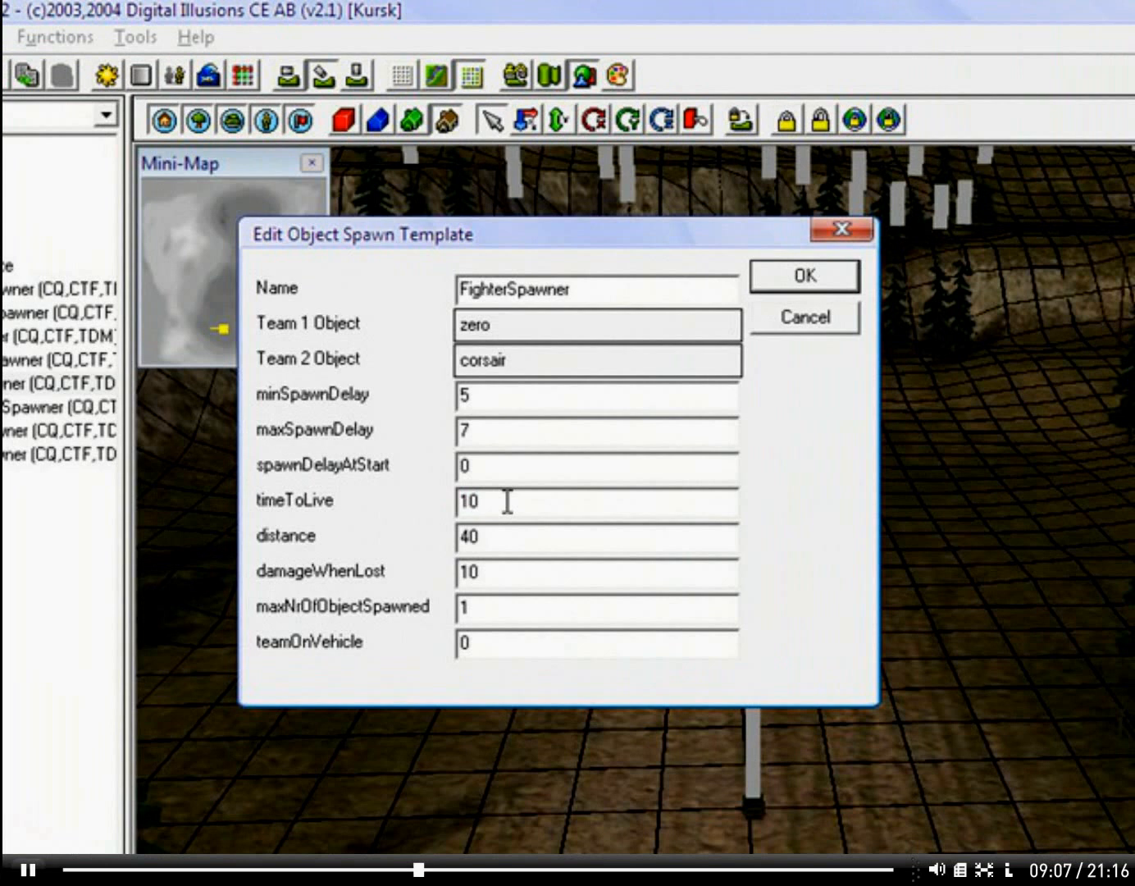
key(Tab)
text(5)
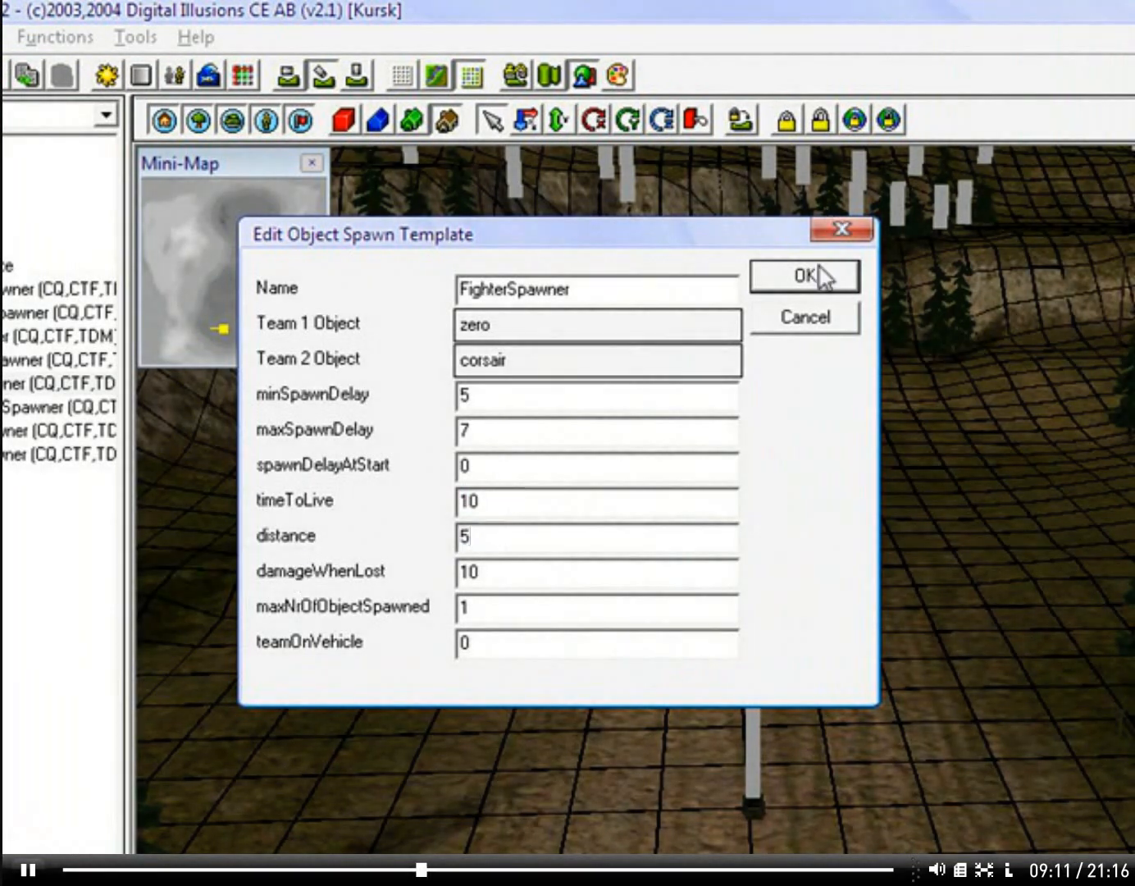
click(814, 275)
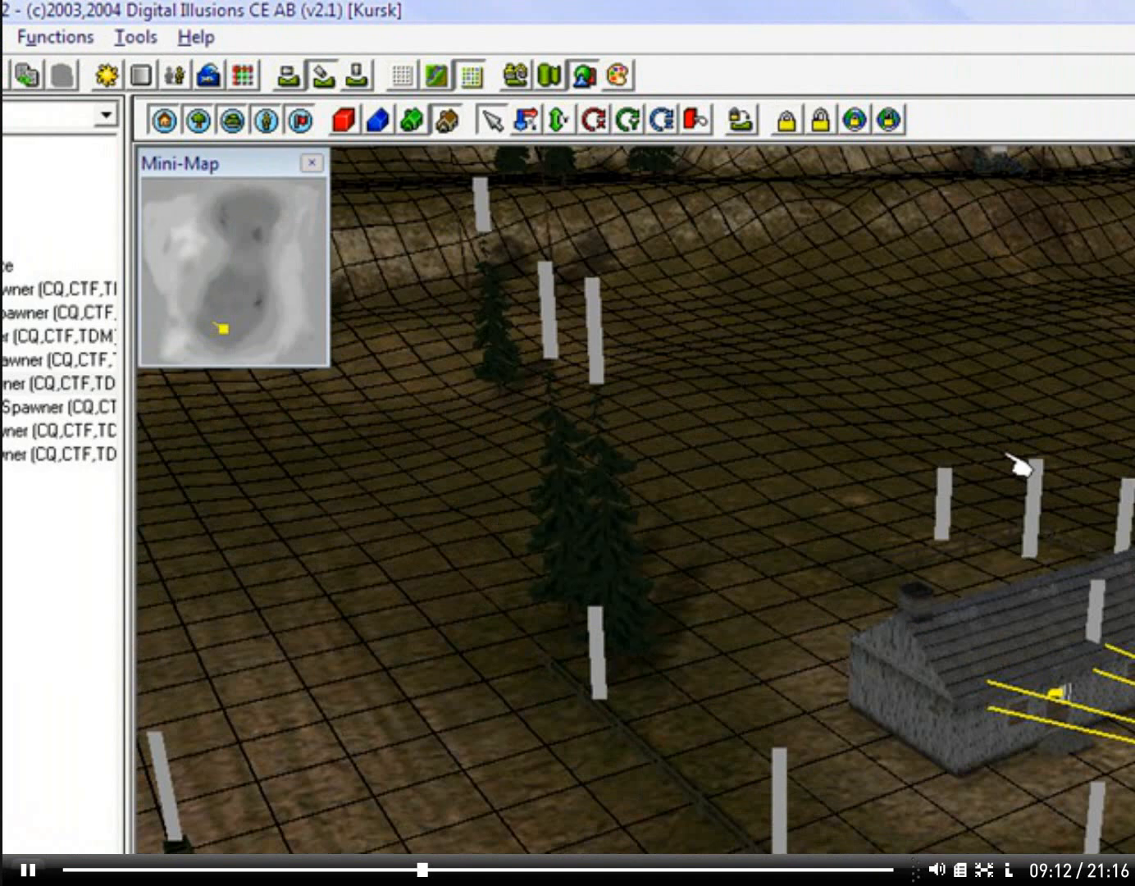
mouse_move(1008, 455)
right_down()
mouse_move(933, 488)
mouse_move(912, 579)
mouse_move(745, 579)
right_up()
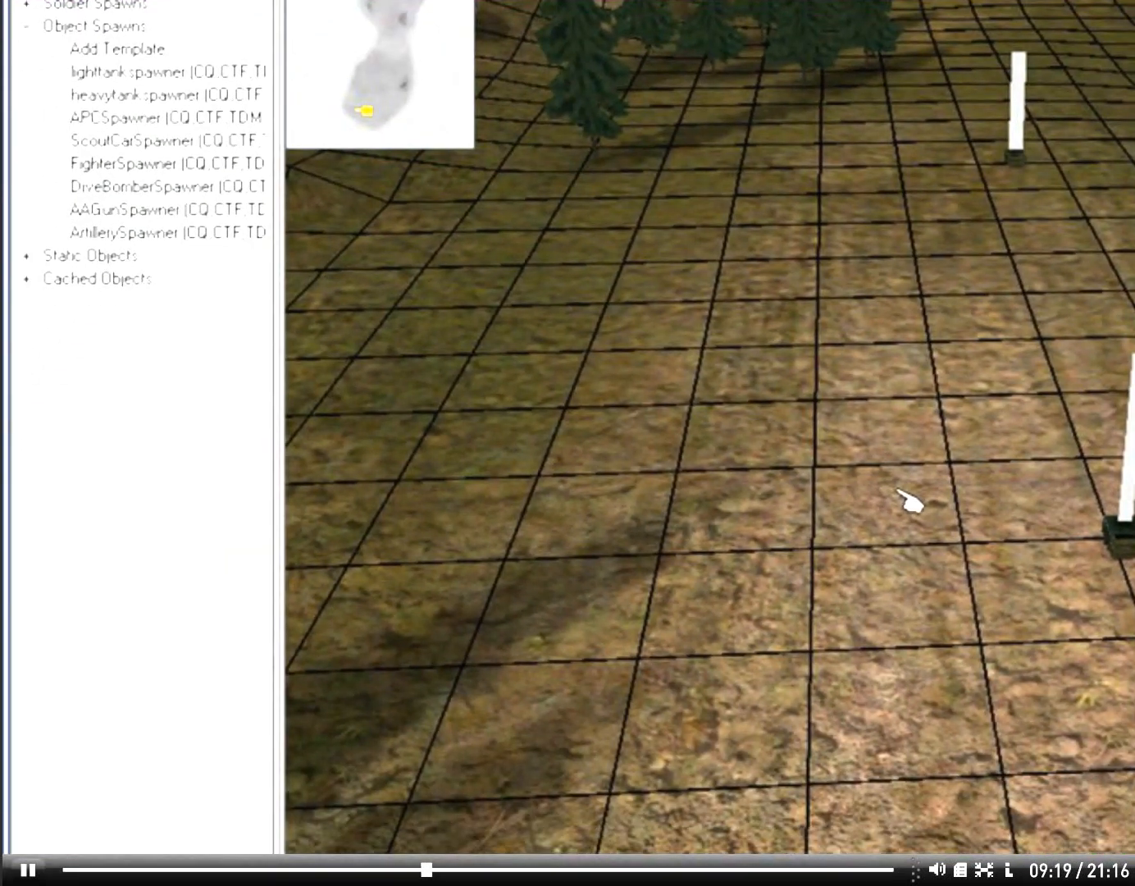
scroll(901, 496, down, 3)
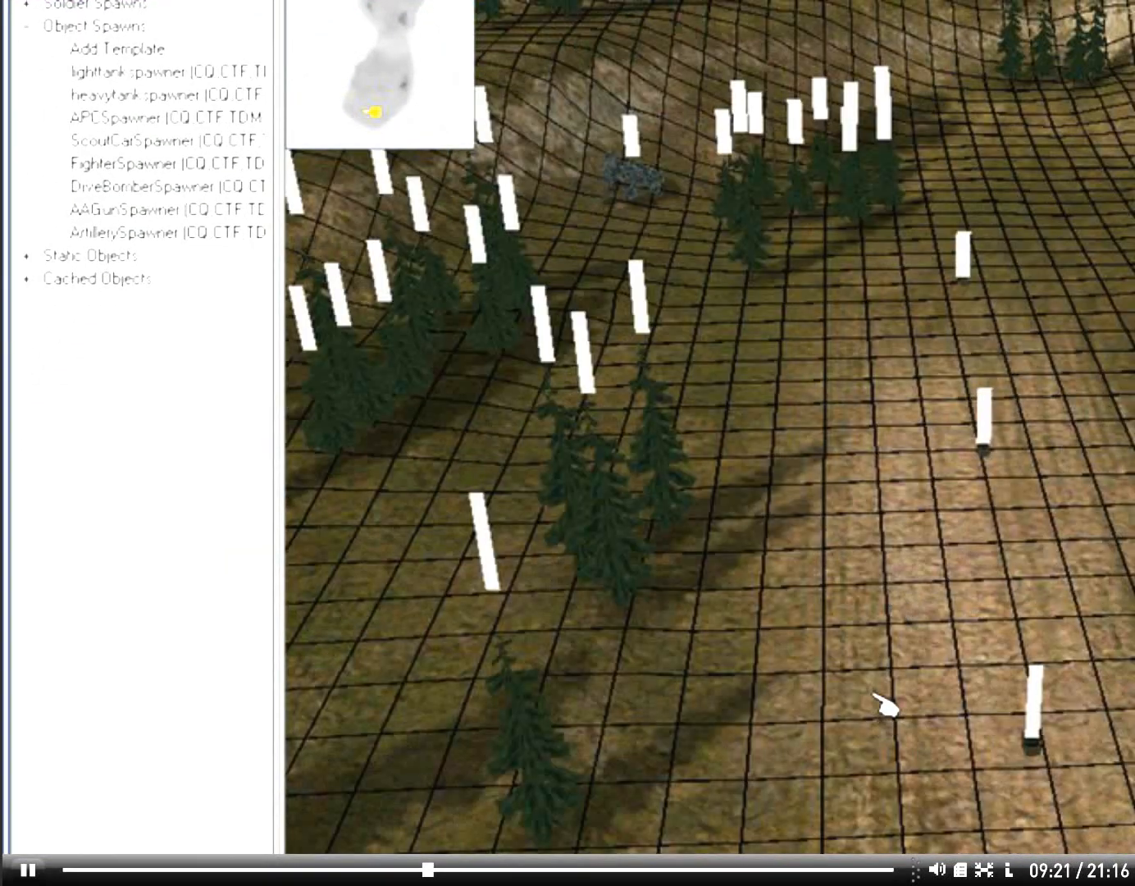
scroll(884, 704, up, 2)
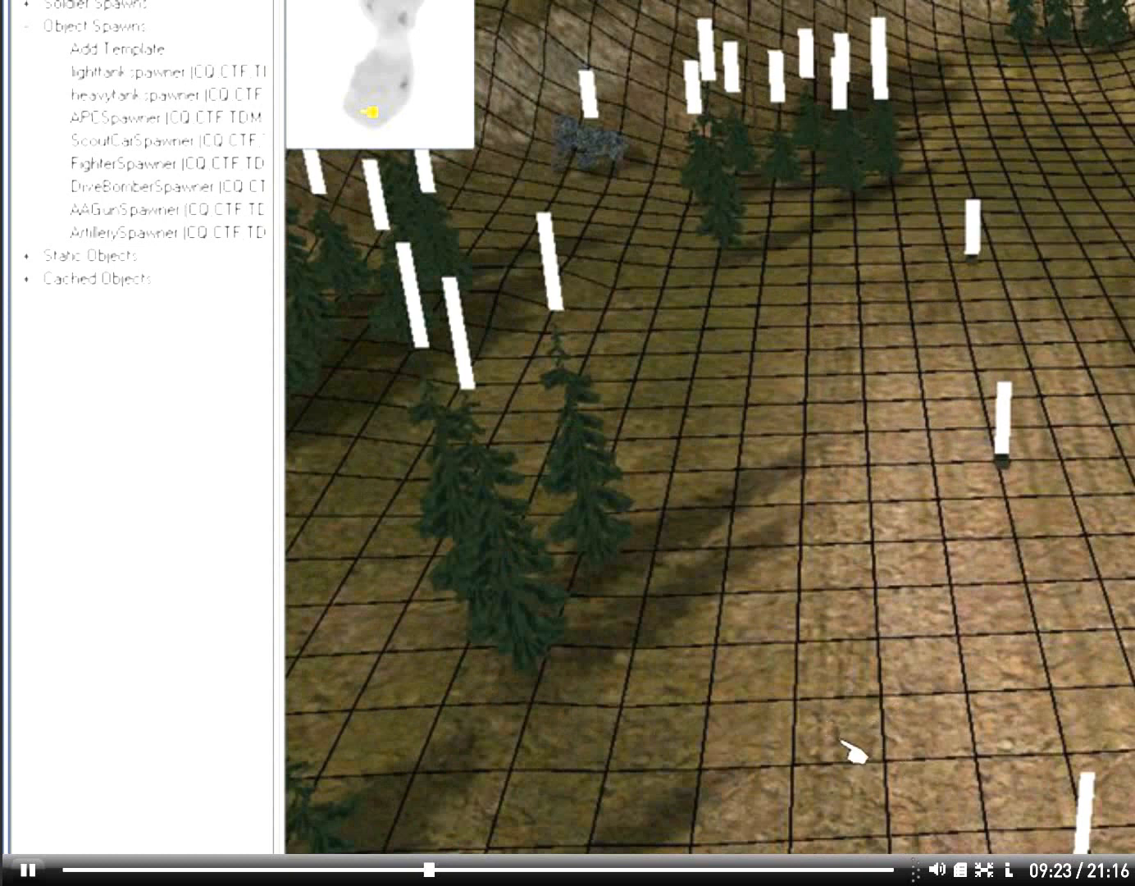
scroll(852, 610, up, 4)
mouse_move(850, 610)
right_down()
mouse_move(849, 566)
mouse_move(851, 591)
right_up()
scroll(903, 748, down, 3)
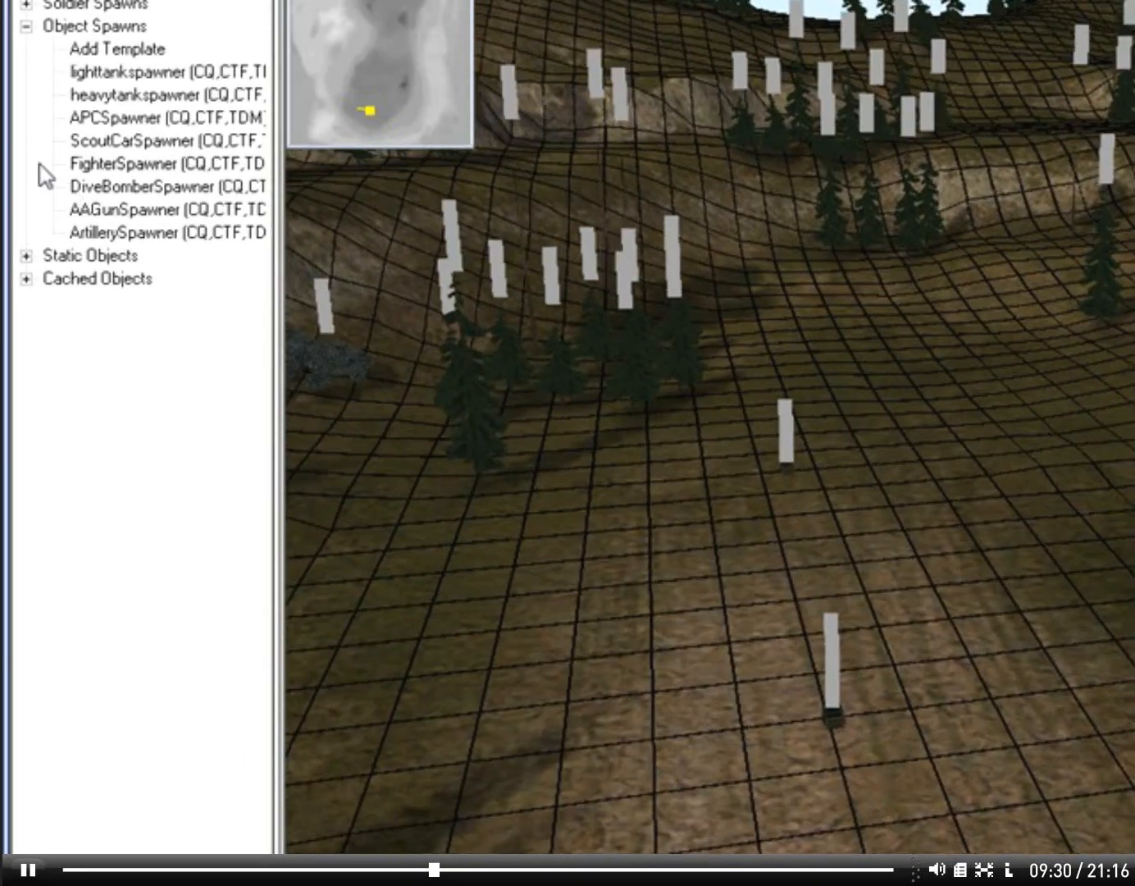
Step: Edit the FighterSpawner template again, set damageWhenLost to 35 and maxNrOfObjectSpawned to 3, and apply the changes
click(144, 166)
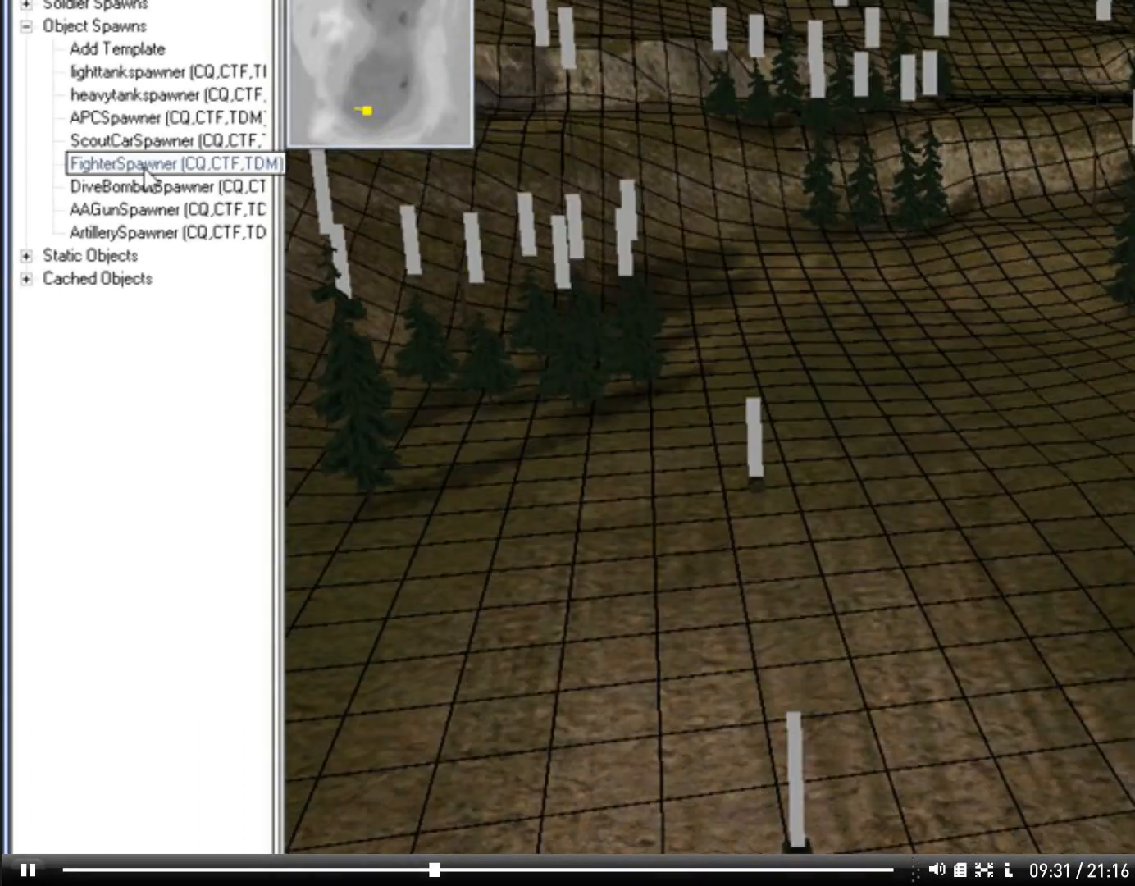
double_click(145, 165)
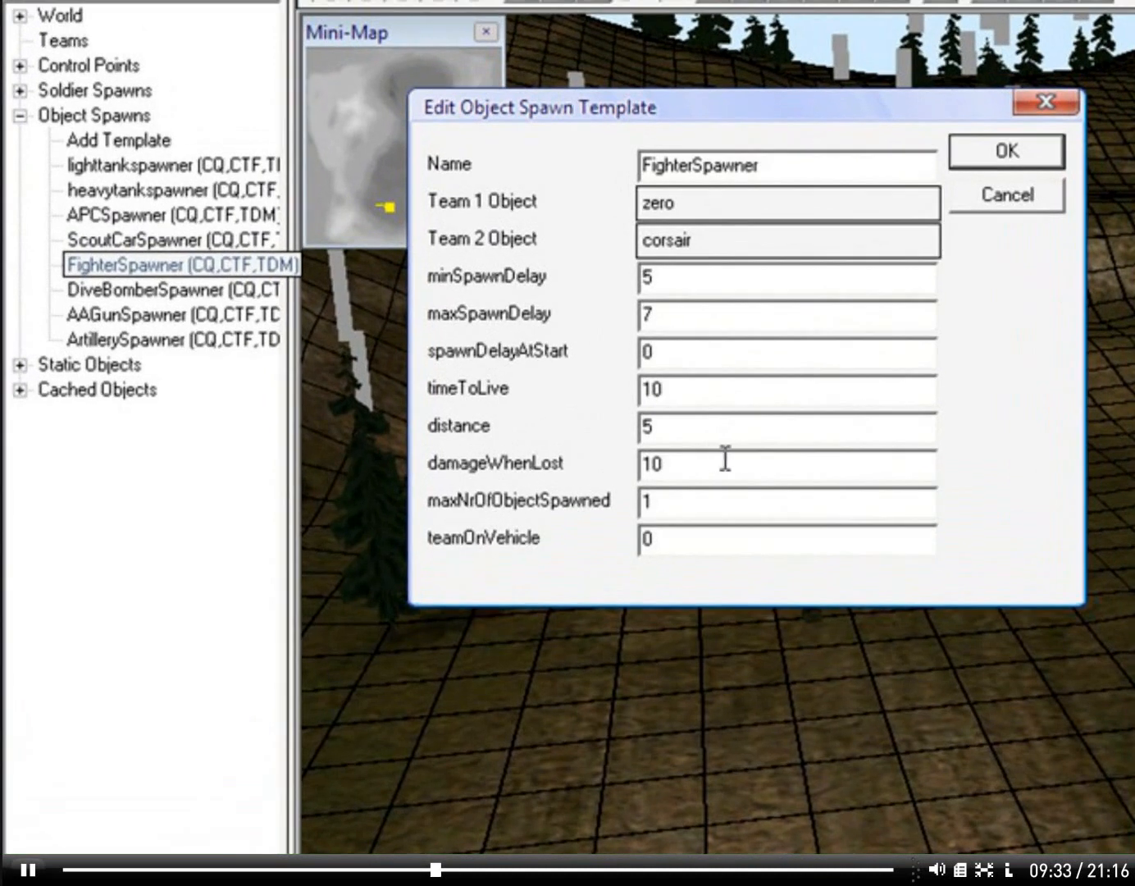
text(35)
click(691, 504)
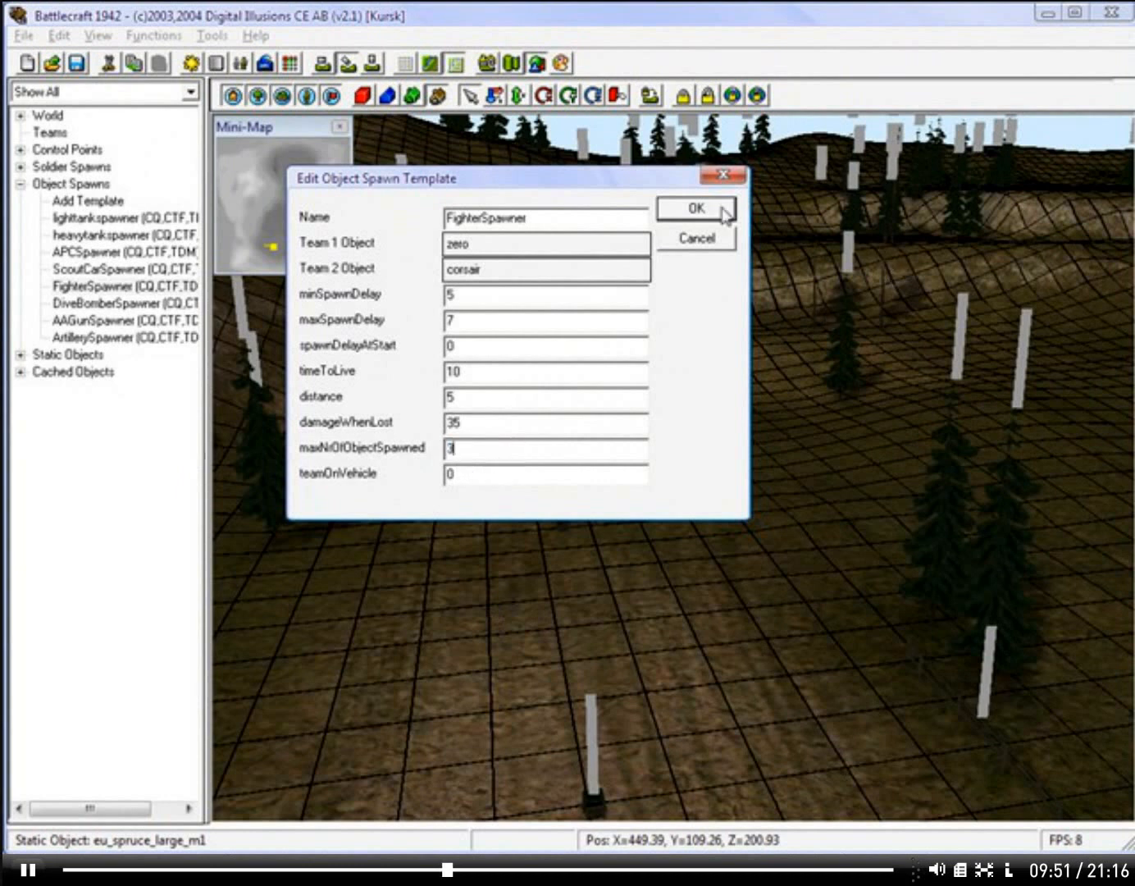
click(682, 220)
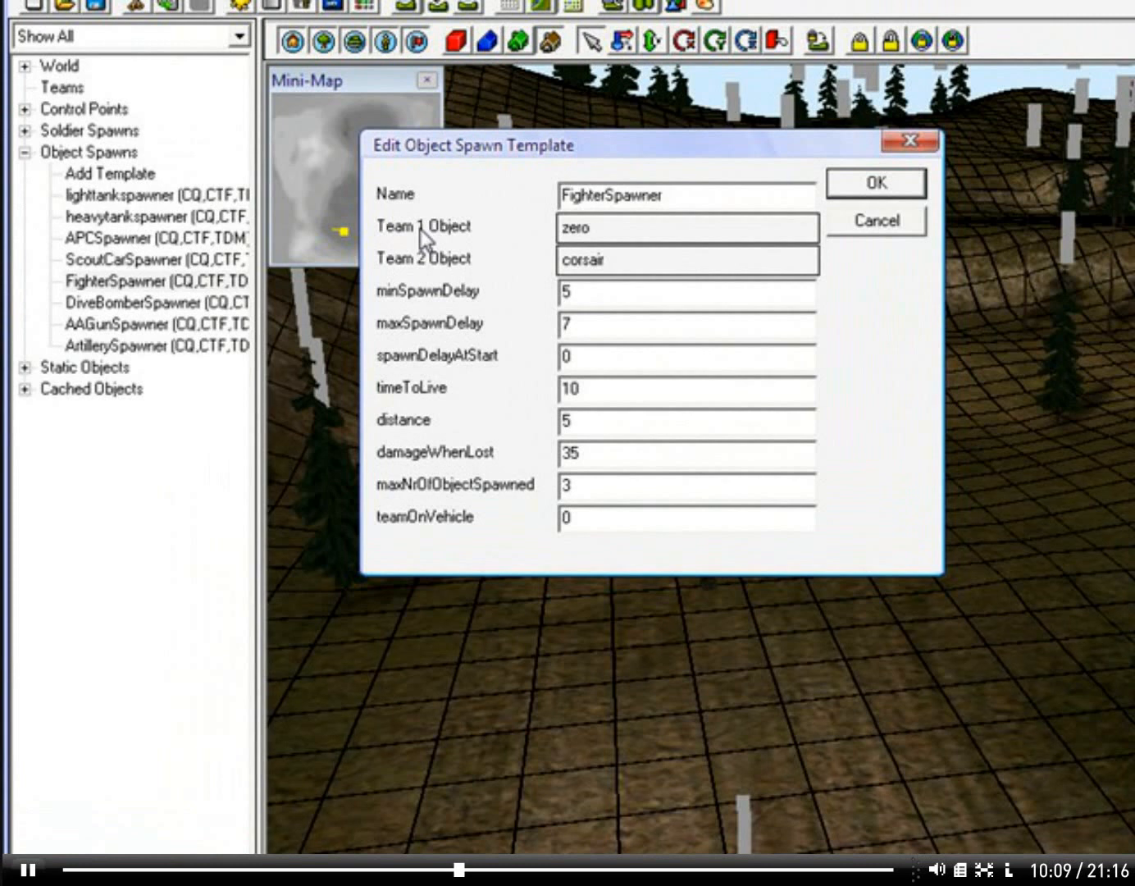
click(892, 189)
Step: Place a FighterSpawner object spawn on the open ground at about X 387, Z 208
right_drag(999, 421, 902, 641)
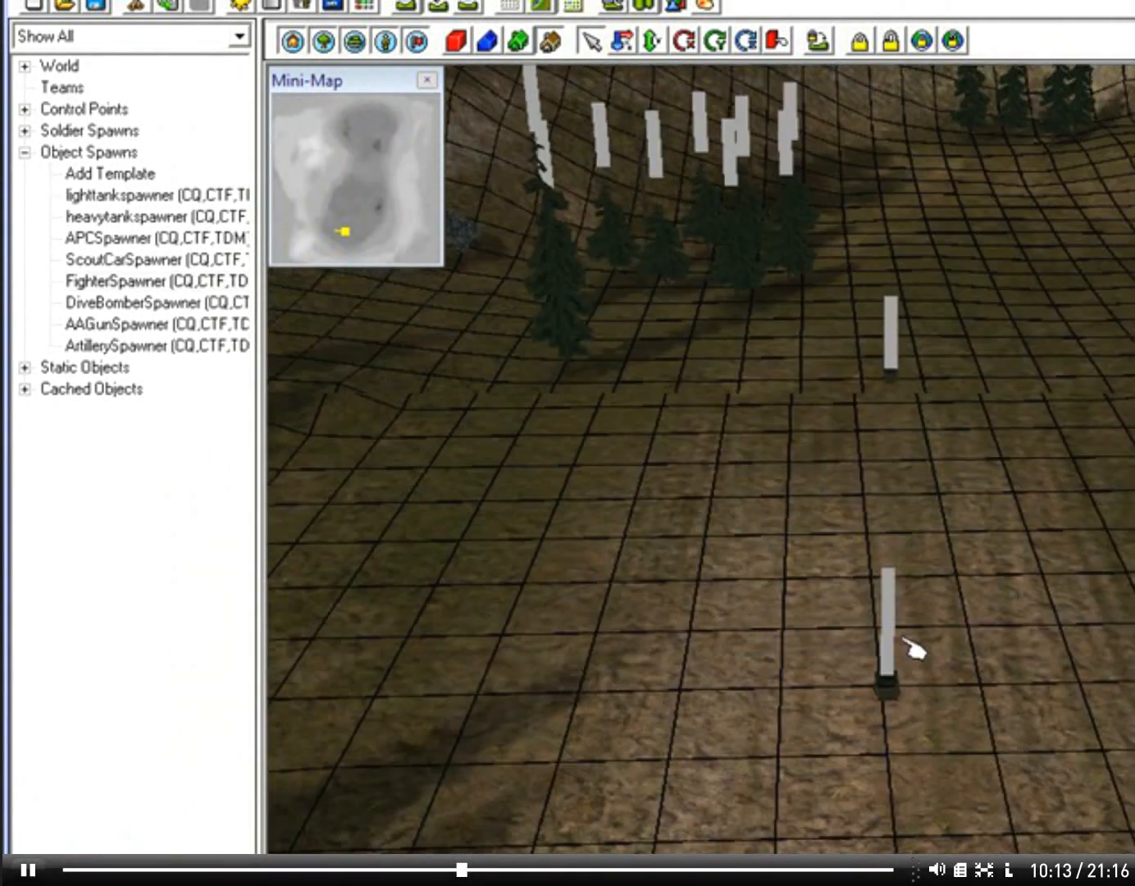
key(d)
click(142, 283)
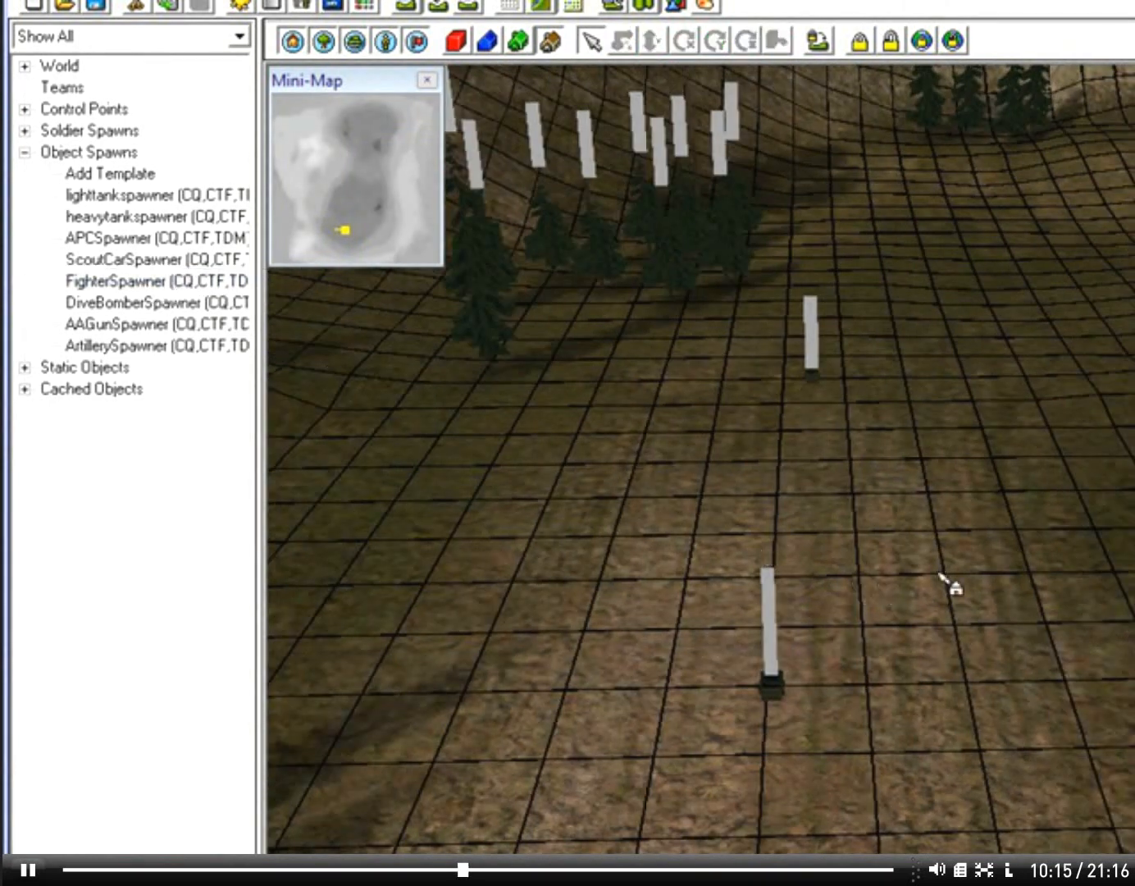
click(777, 534)
mouse_move(778, 759)
right_down()
mouse_move(856, 755)
mouse_move(841, 772)
mouse_move(787, 770)
right_up()
key(a)
Step: Edit the placed fighter spawn, limiting its game modes to CTF and assigning it to the Russians team
double_click(899, 489)
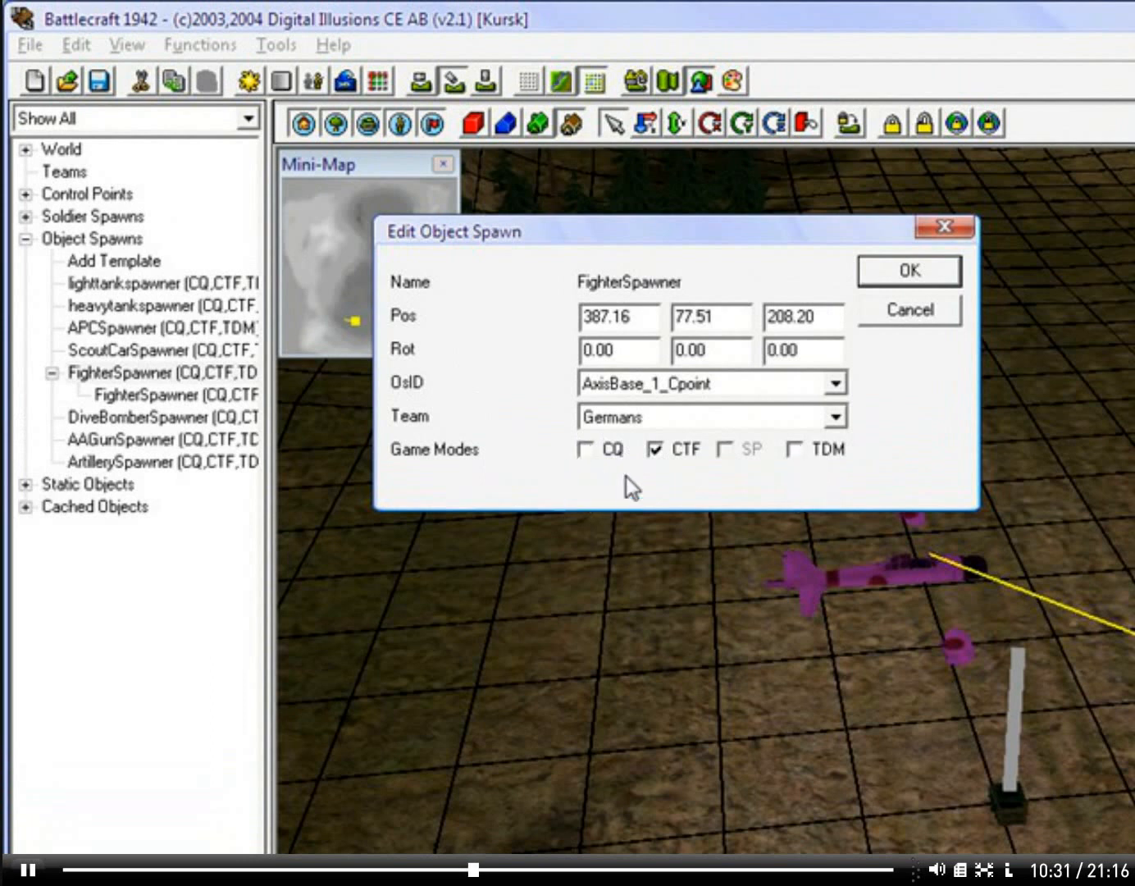
click(720, 418)
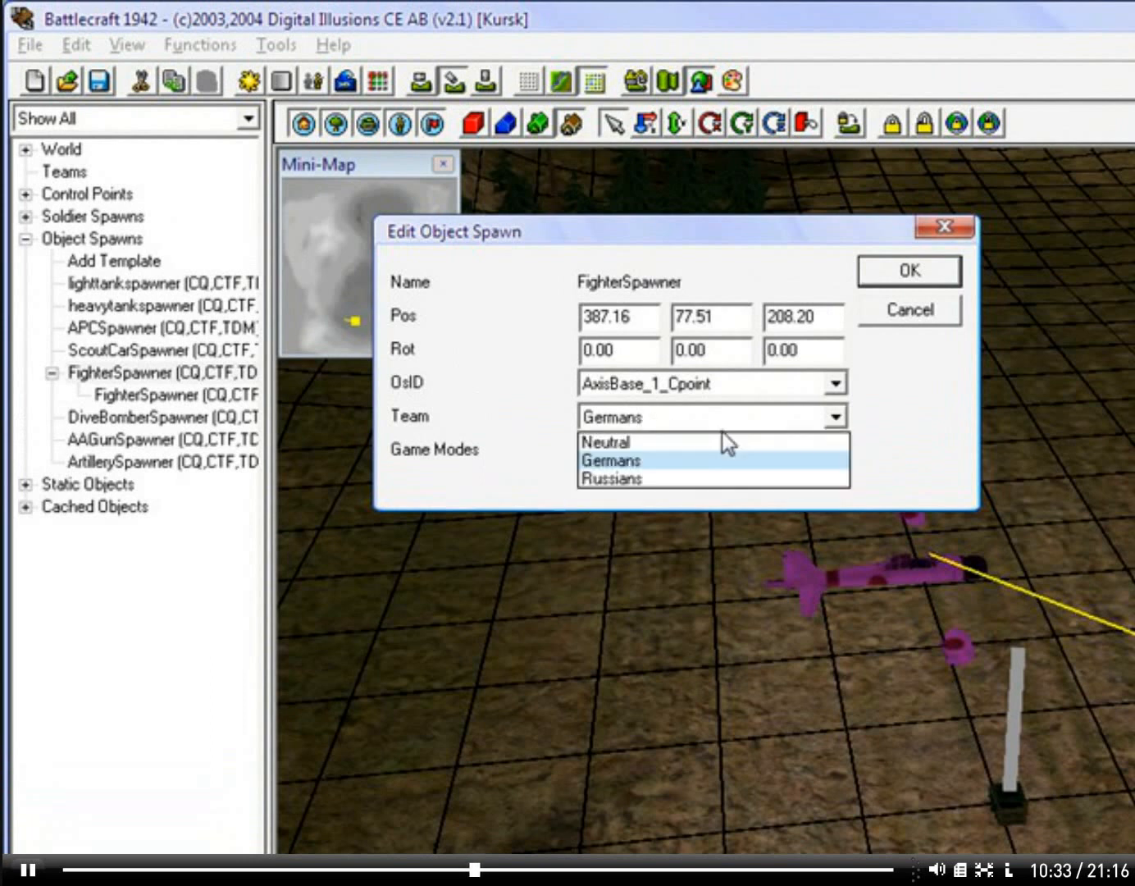
click(644, 480)
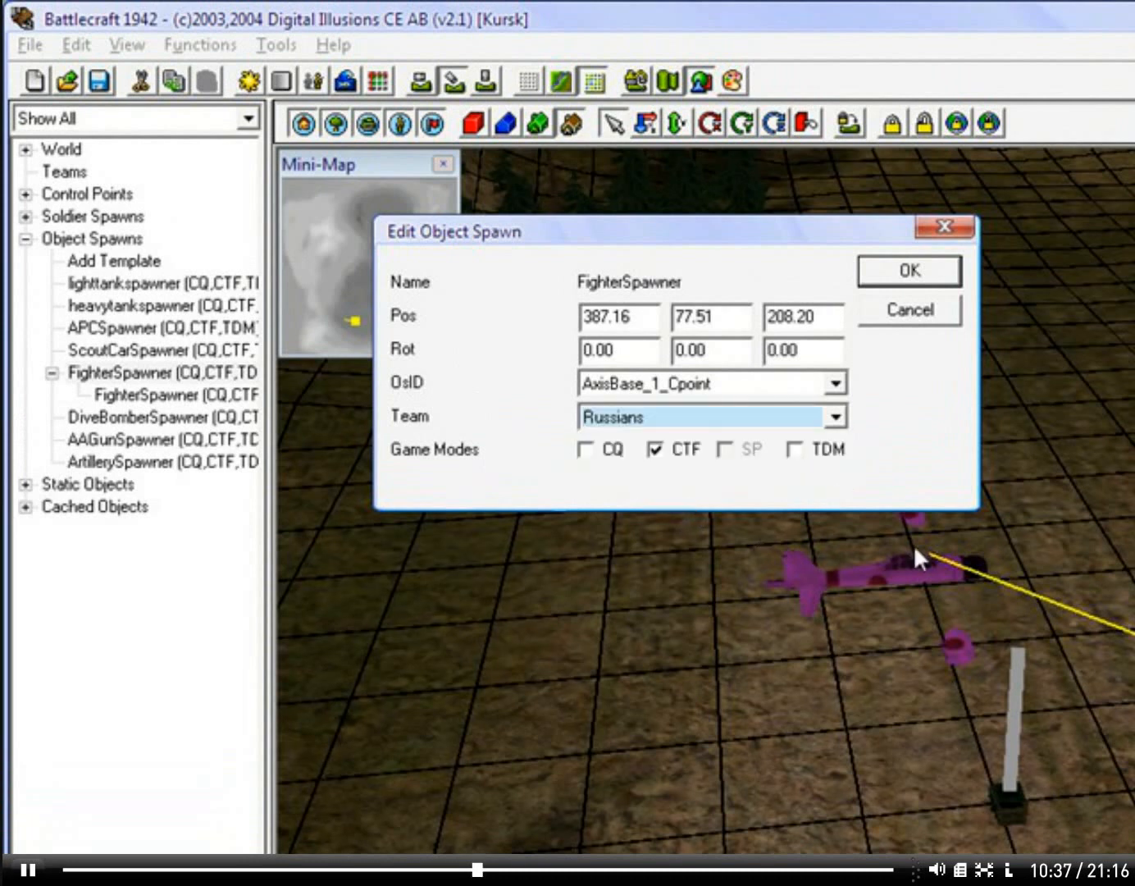
click(902, 275)
Step: Edit the fighter spawn again, set its team to Germans and choose (none) as its OsID
double_click(961, 592)
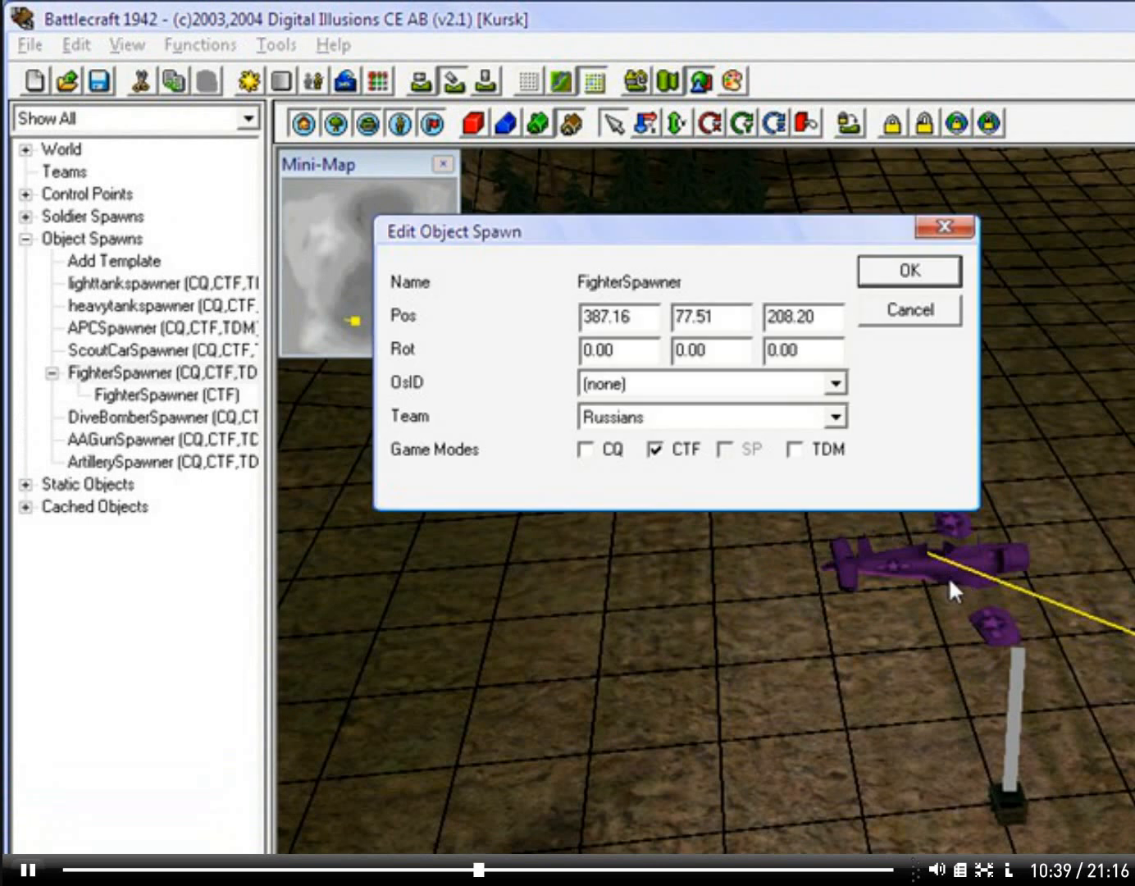
click(701, 419)
click(677, 460)
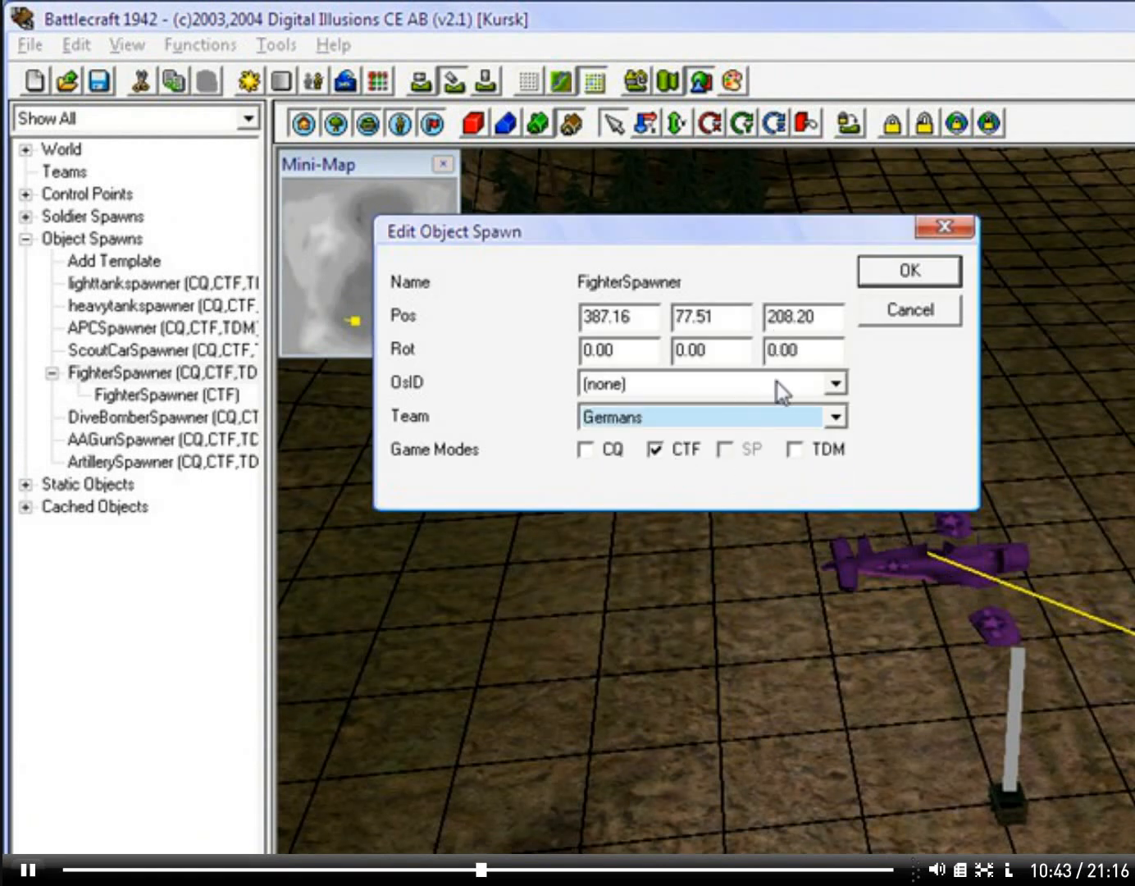
click(830, 385)
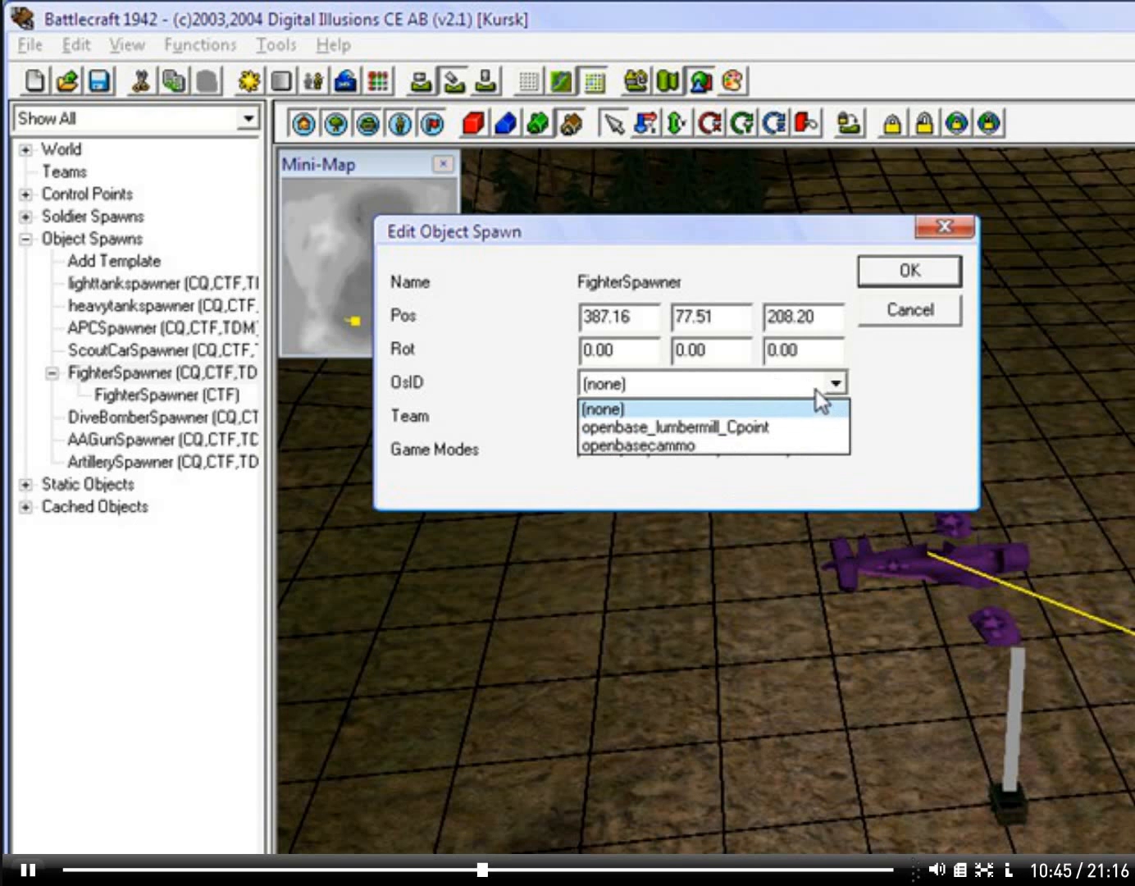
click(800, 410)
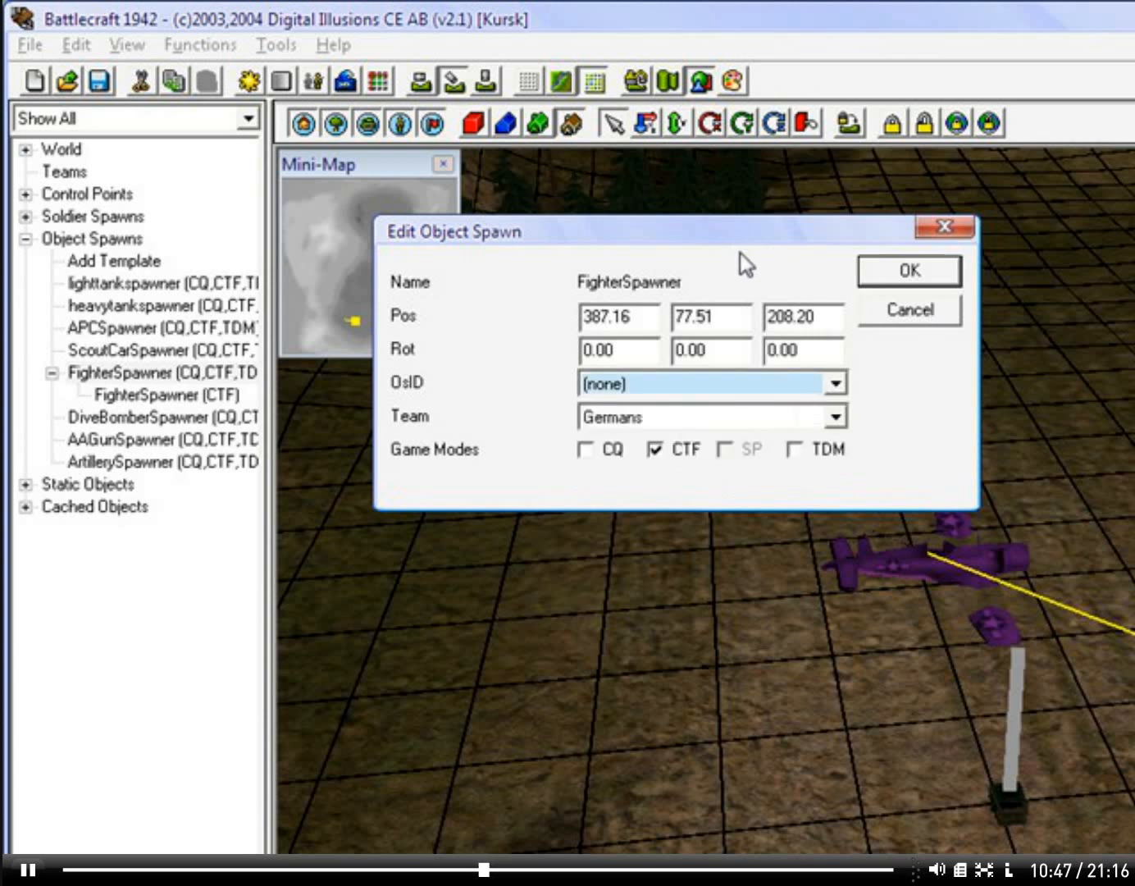
click(945, 273)
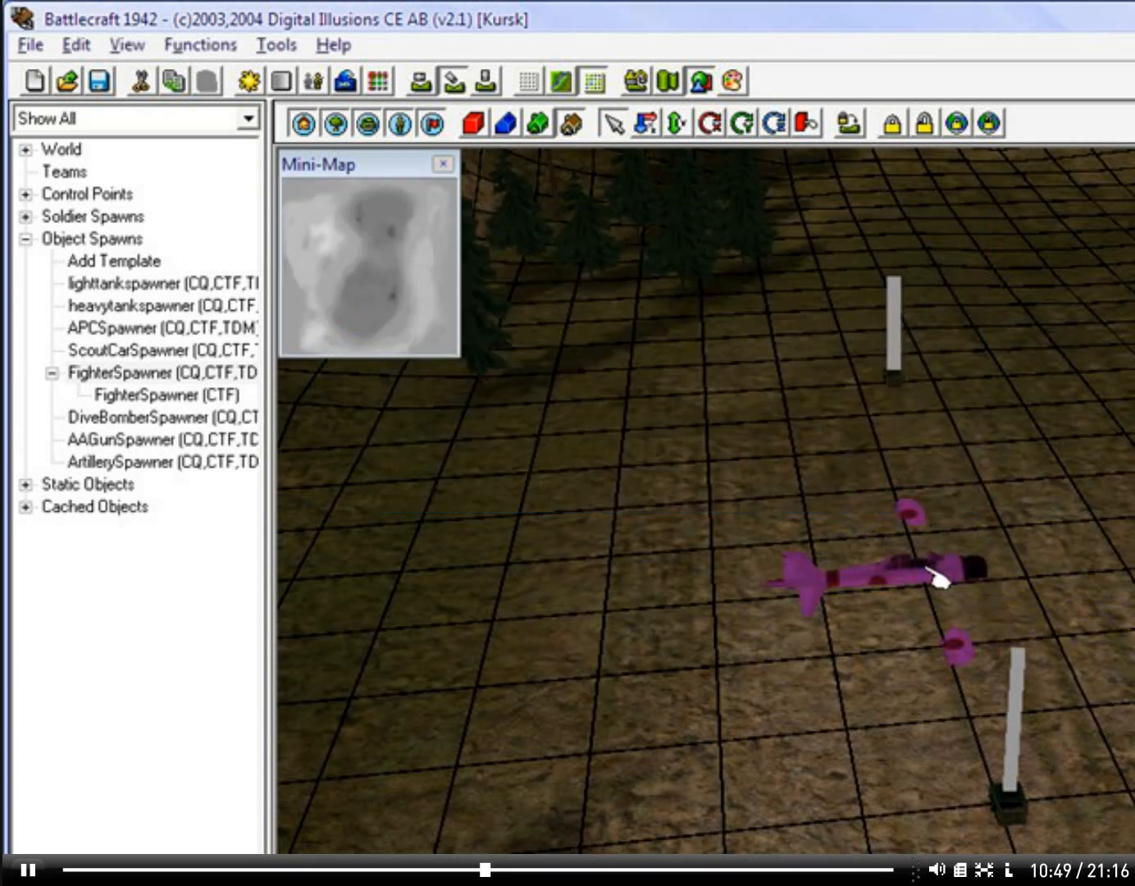
Step: Check which OsID control points are available for the fighter spawn
double_click(924, 566)
click(836, 383)
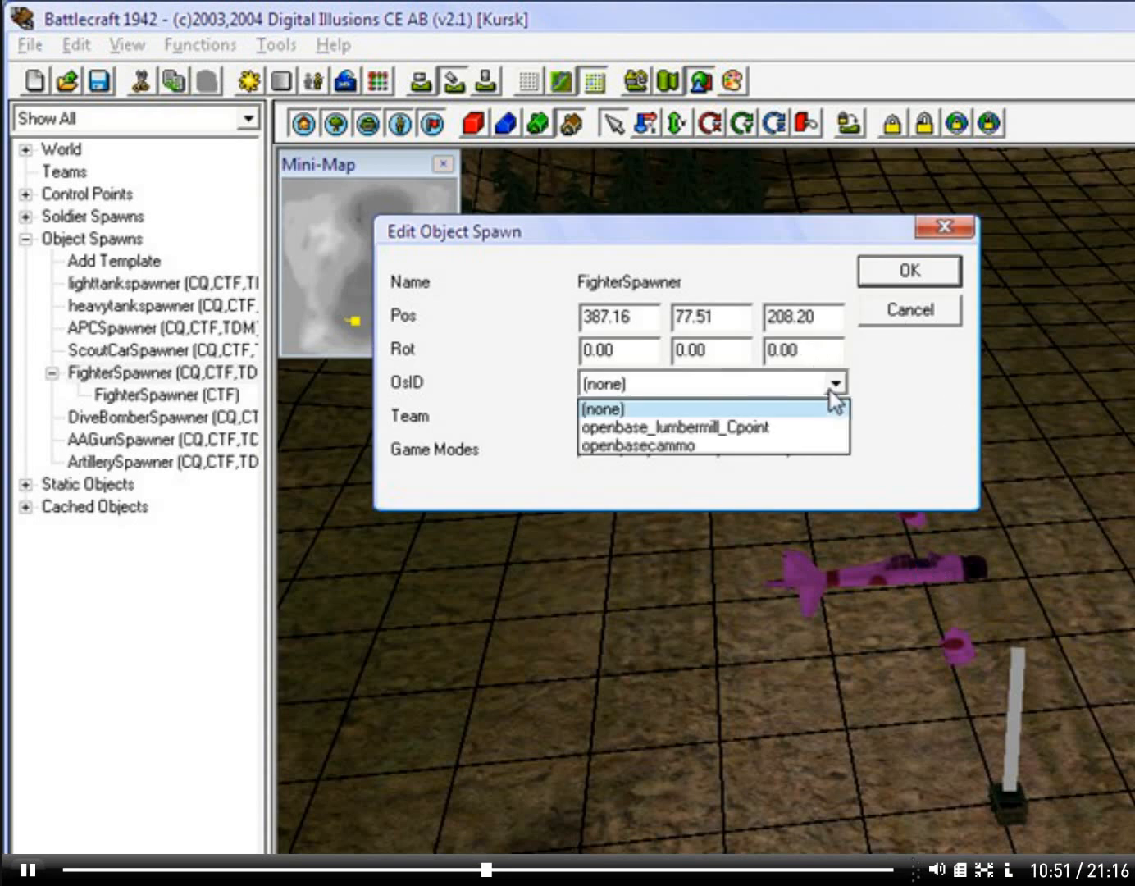
click(835, 383)
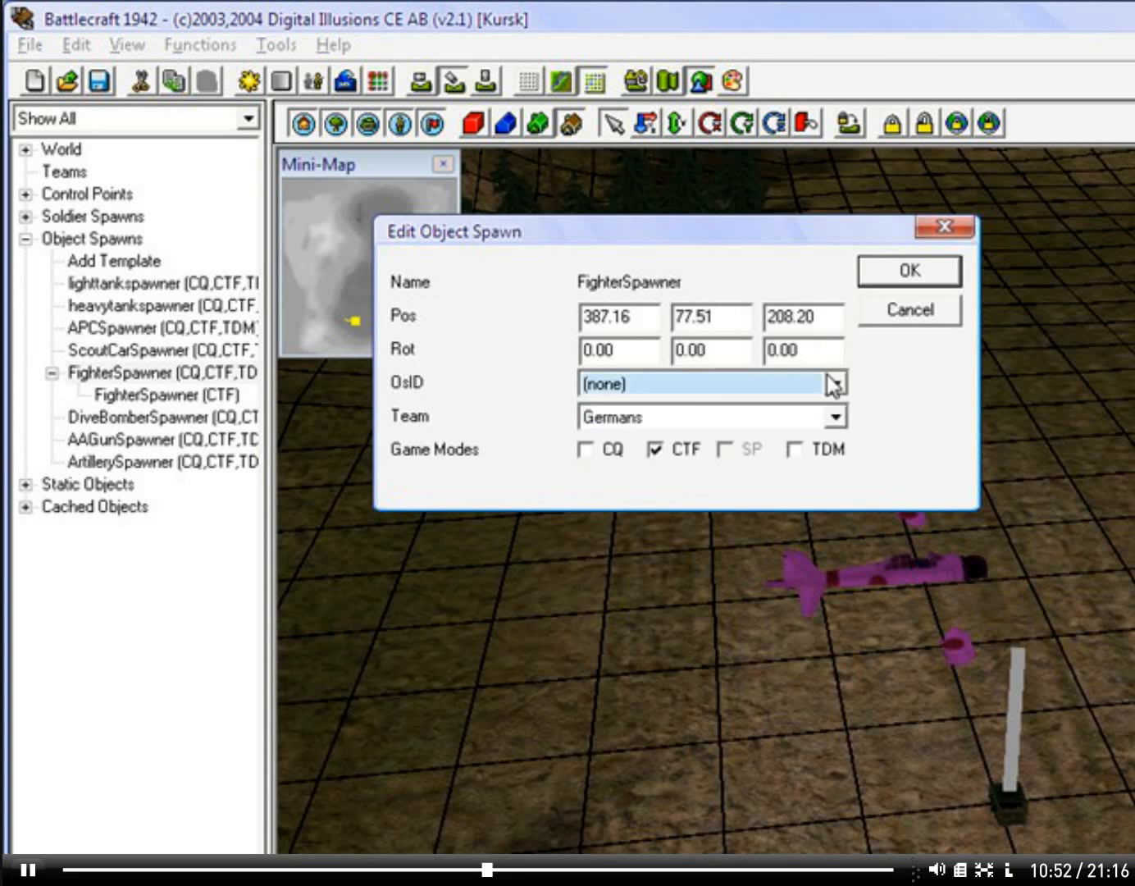
click(910, 271)
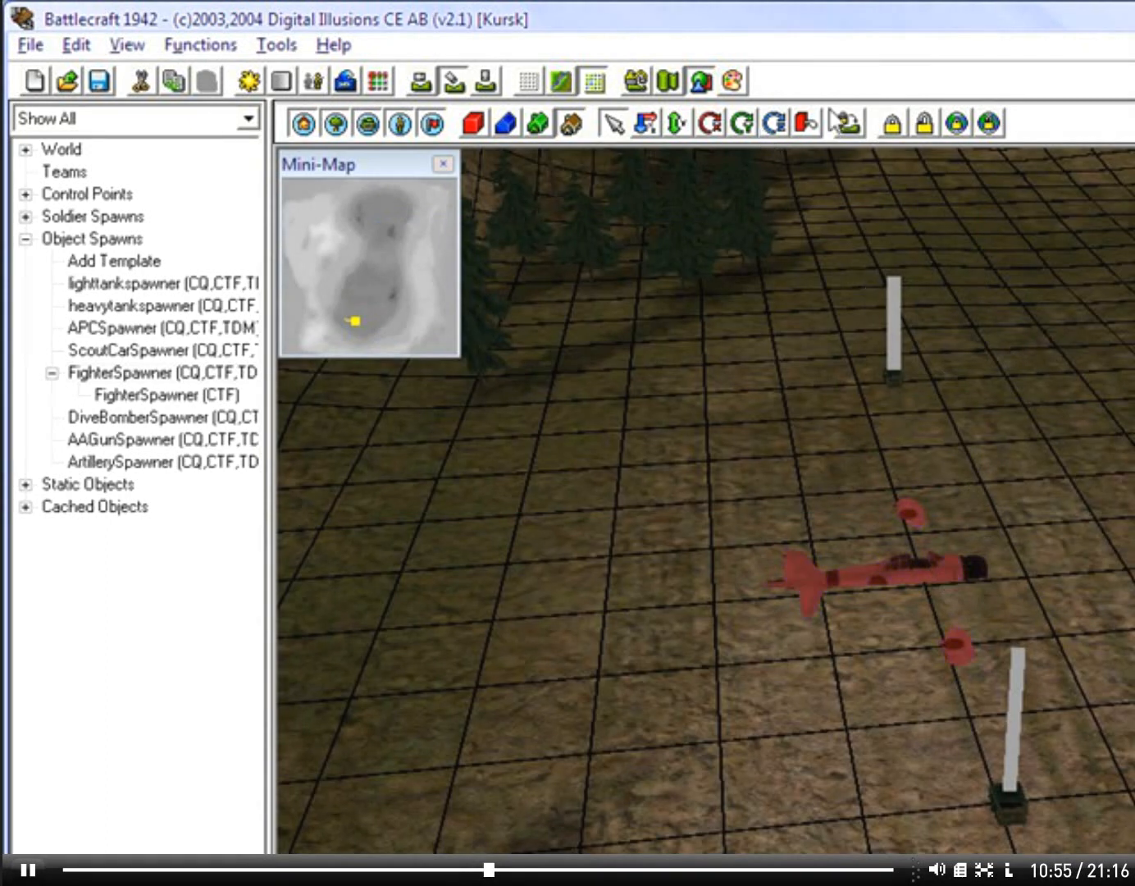
Step: Rotate the placed fighter spawn by about 90 degrees on the ground plane
click(930, 122)
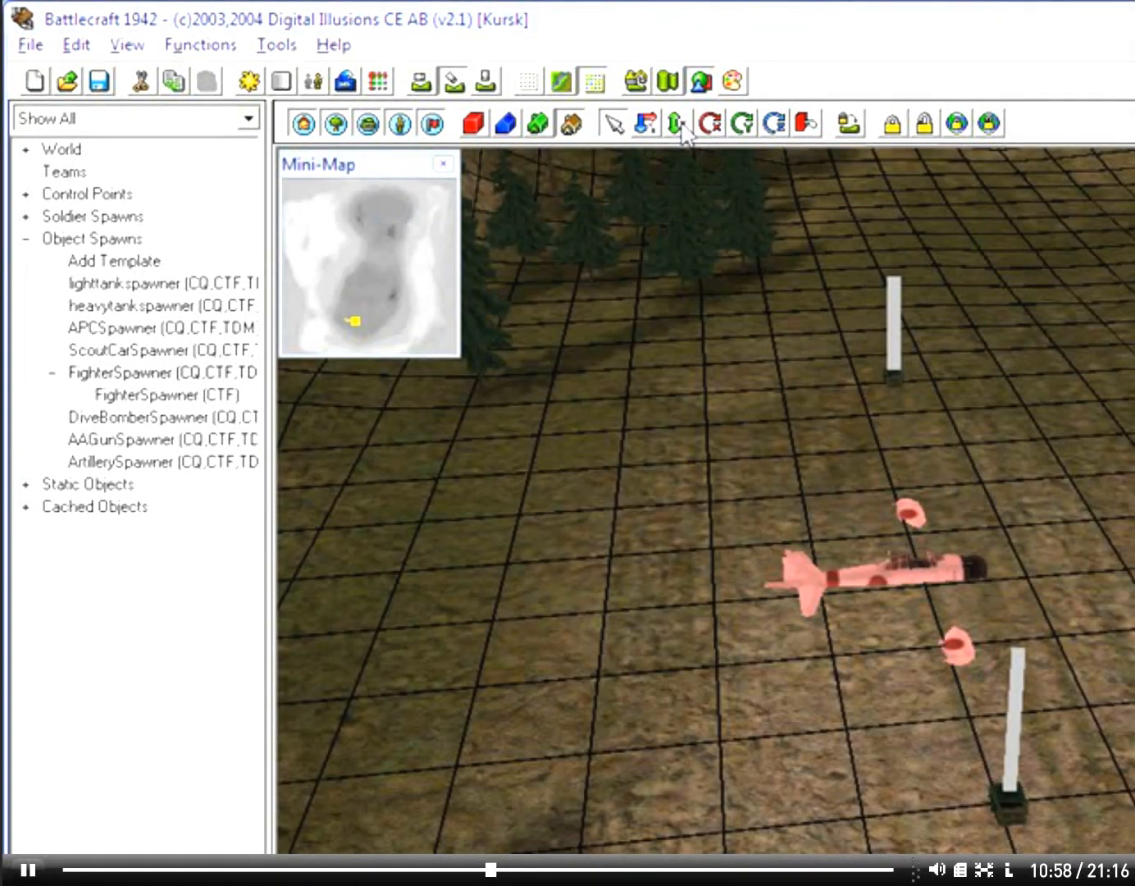
click(710, 125)
drag(758, 413, 759, 243)
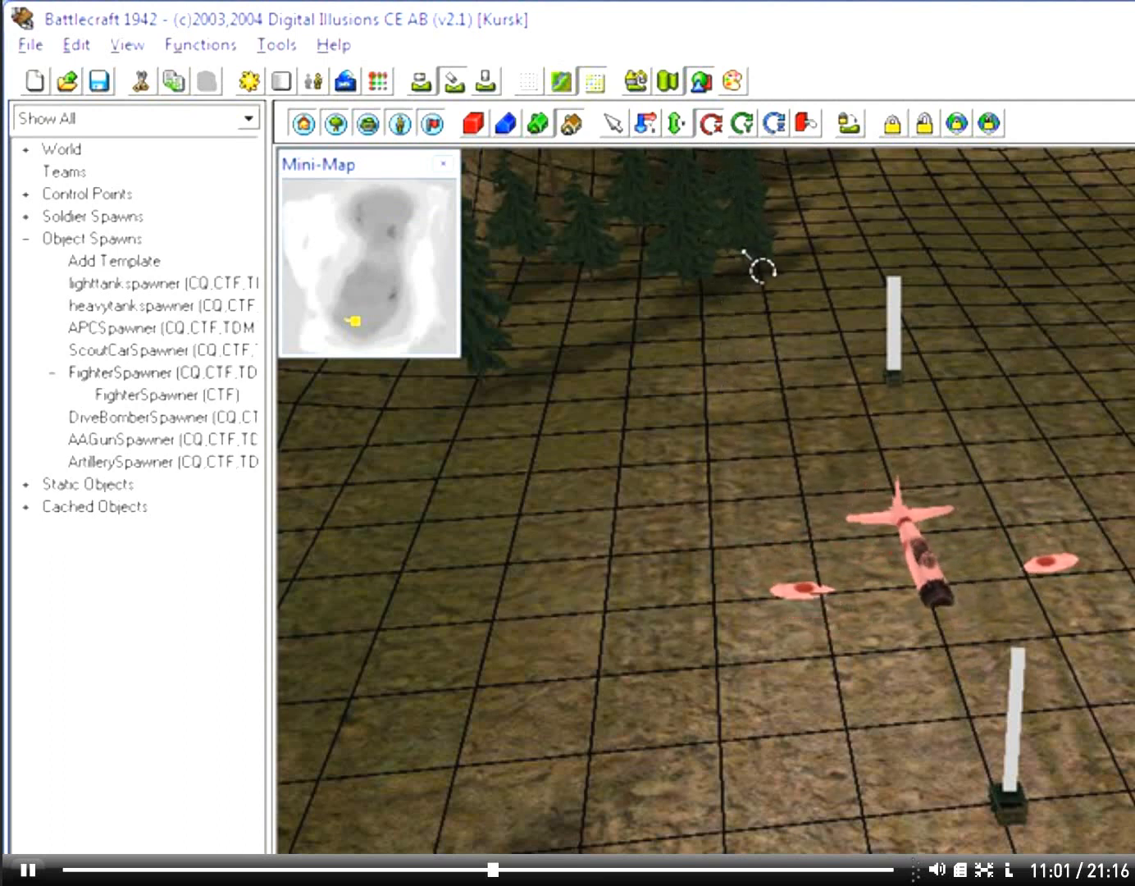
Step: Adjust the placed fighter spawn's height so that the plane sits just above the ground
drag(840, 454, 840, 436)
right_drag(785, 727, 869, 737)
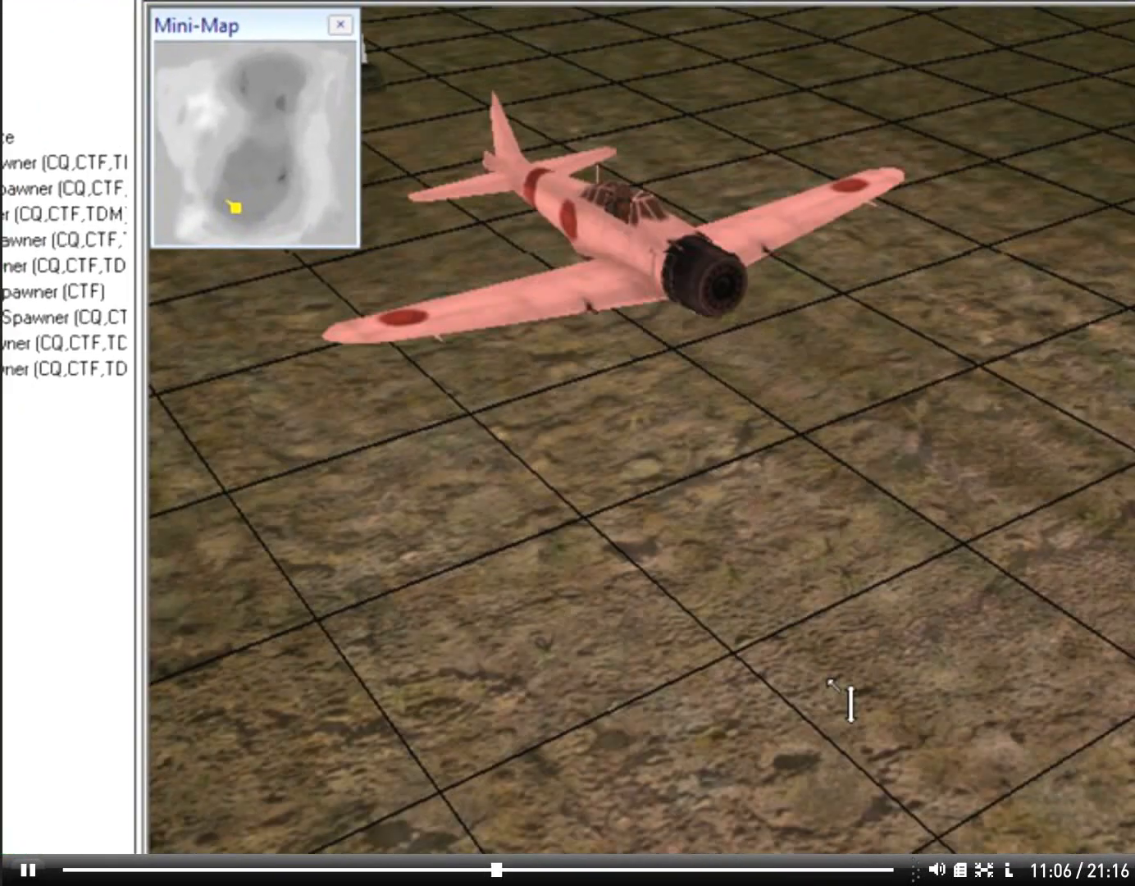
right_drag(831, 681, 923, 621)
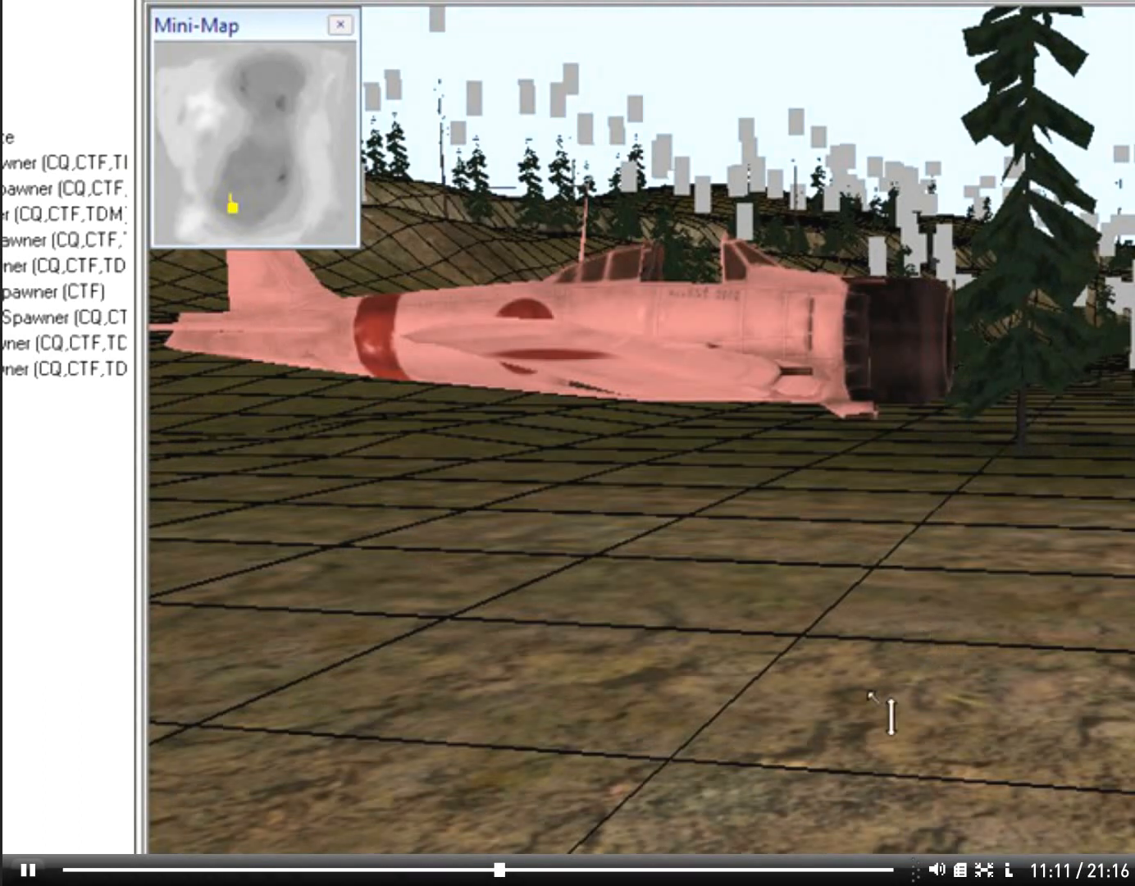
key(a)
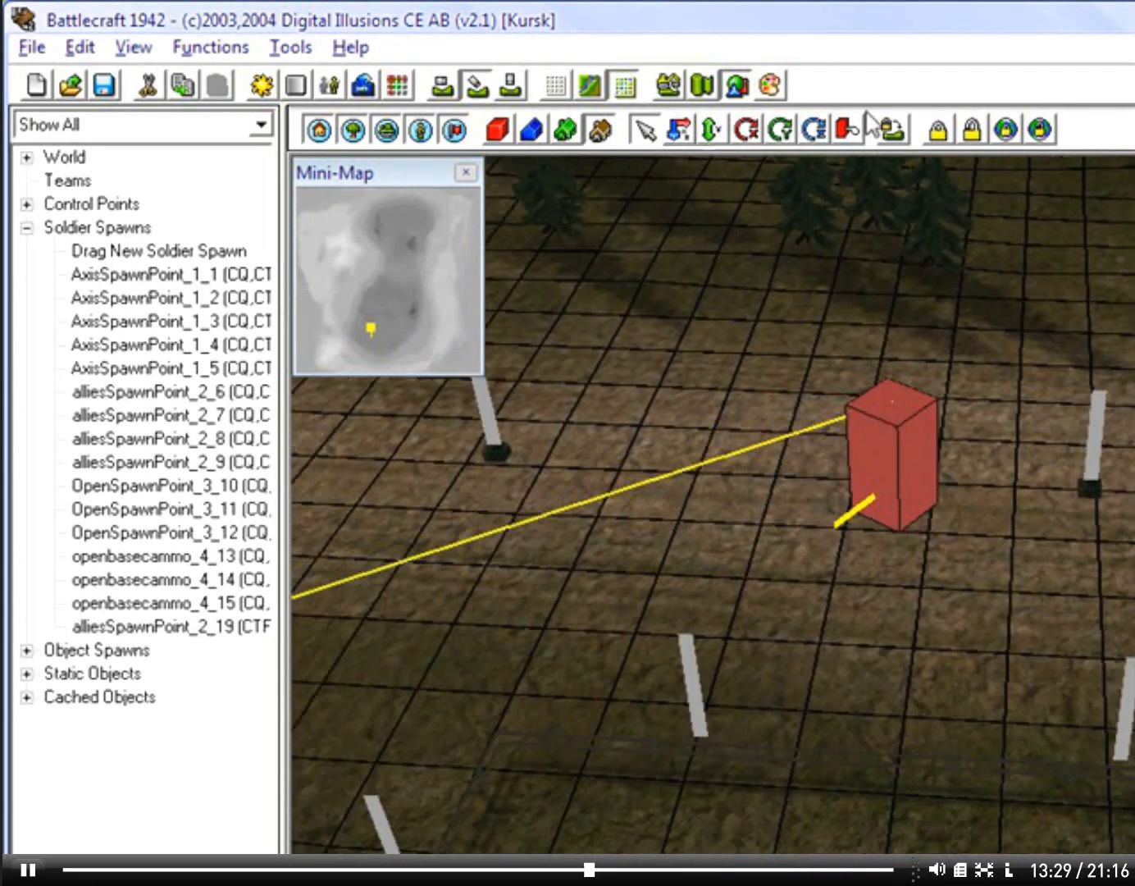
Step: Select the placed soldier spawn and try shifting it downward along the vertical axis
double_click(882, 425)
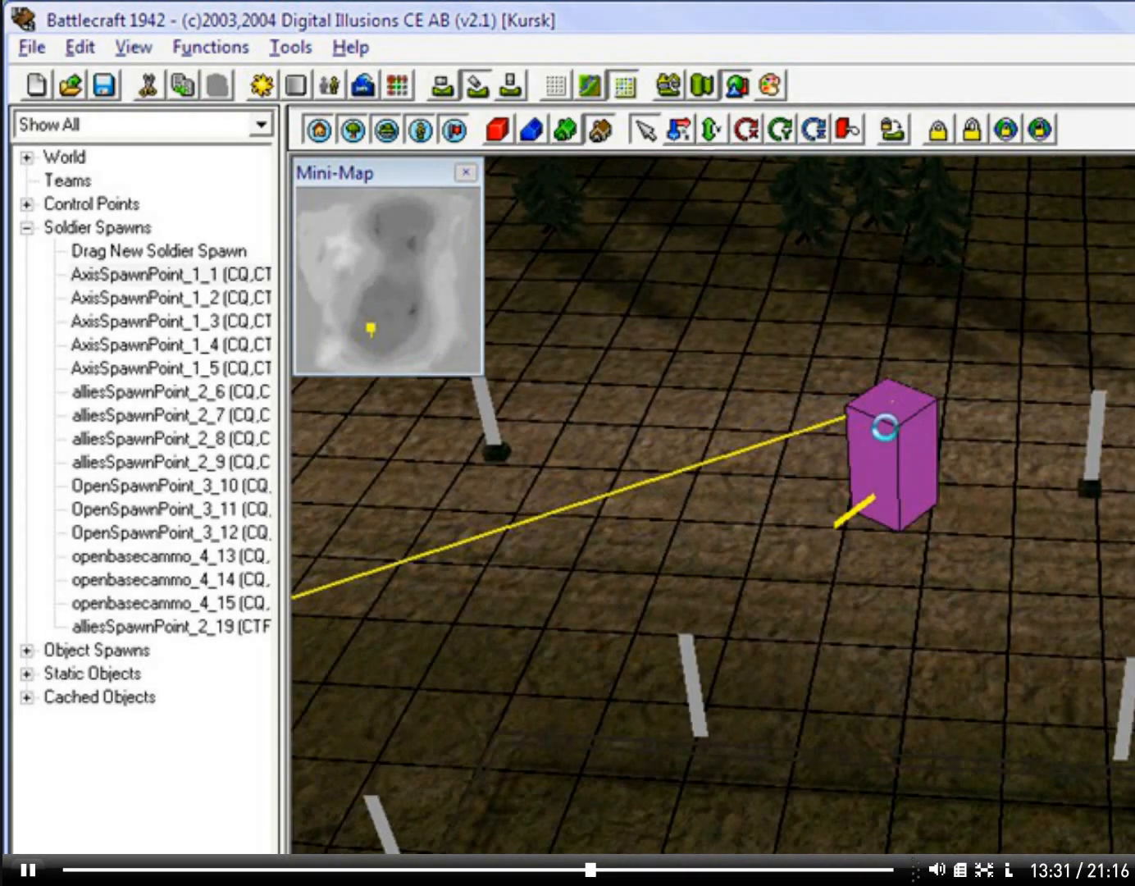
click(961, 338)
click(968, 131)
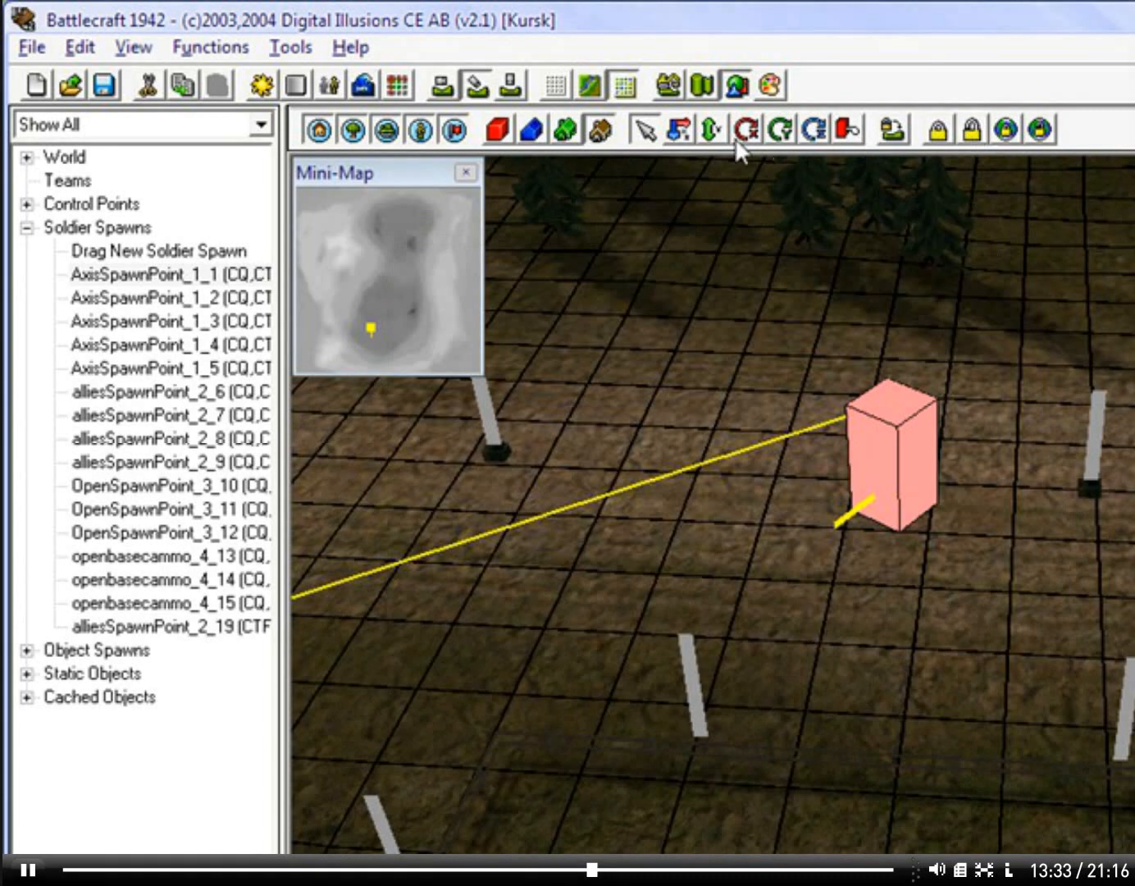
click(714, 132)
drag(845, 246, 851, 617)
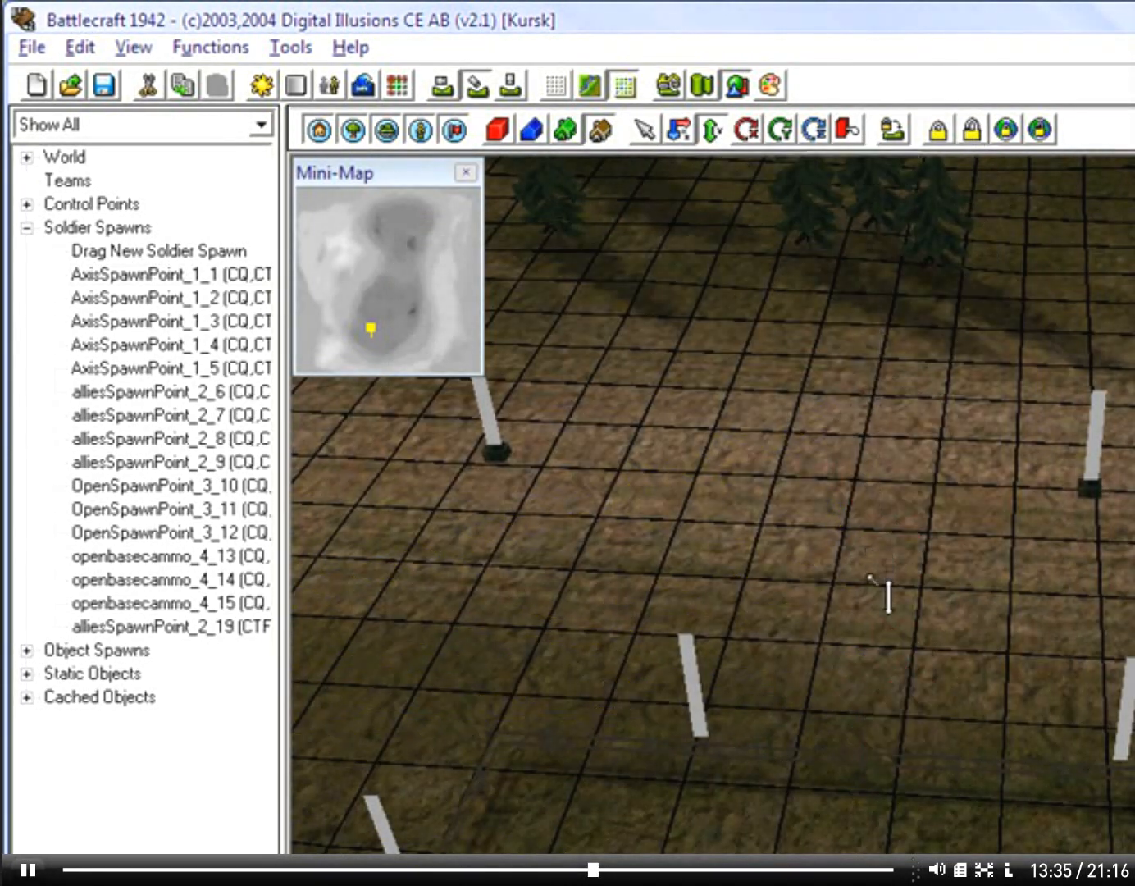
right_drag(871, 542, 935, 611)
drag(937, 615, 938, 662)
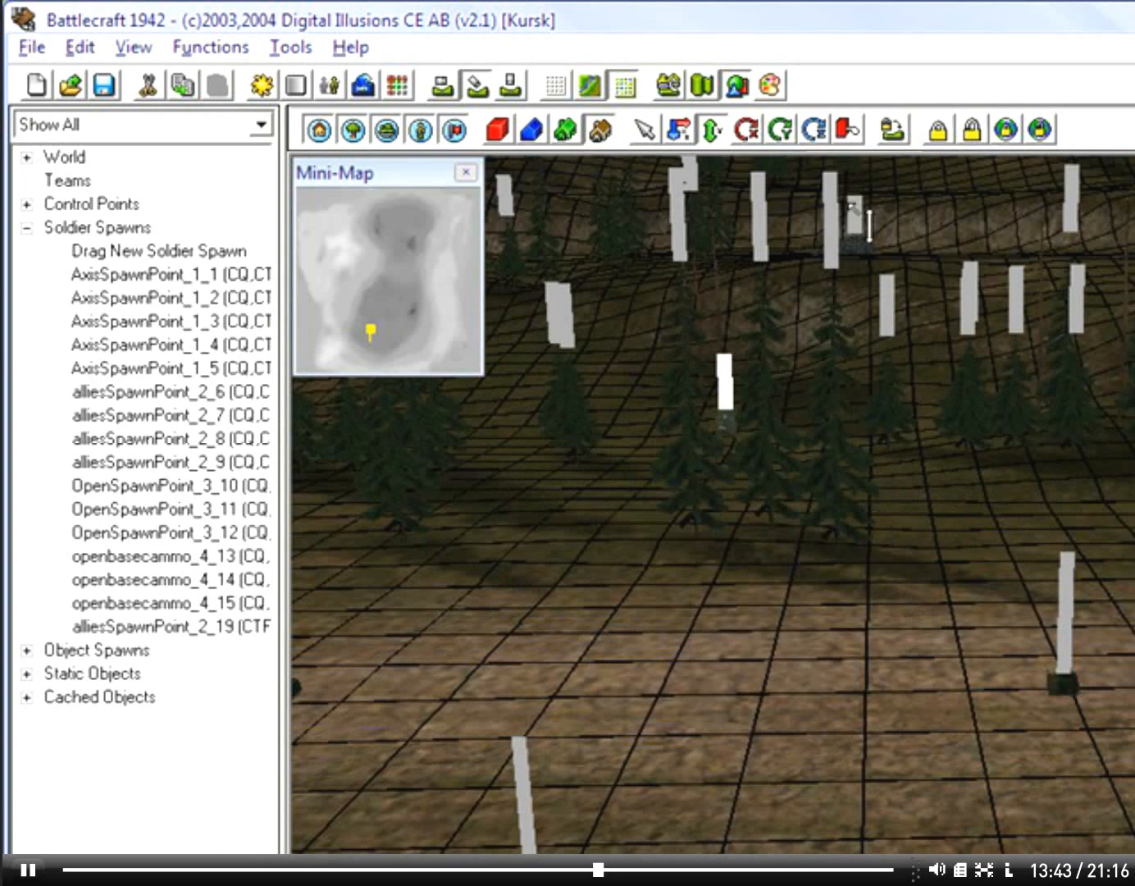
Step: Move the soldier spawn freely across the terrain and place it on the chimney of the grey-roofed house
click(849, 129)
right_drag(762, 704, 1013, 834)
drag(947, 713, 1042, 709)
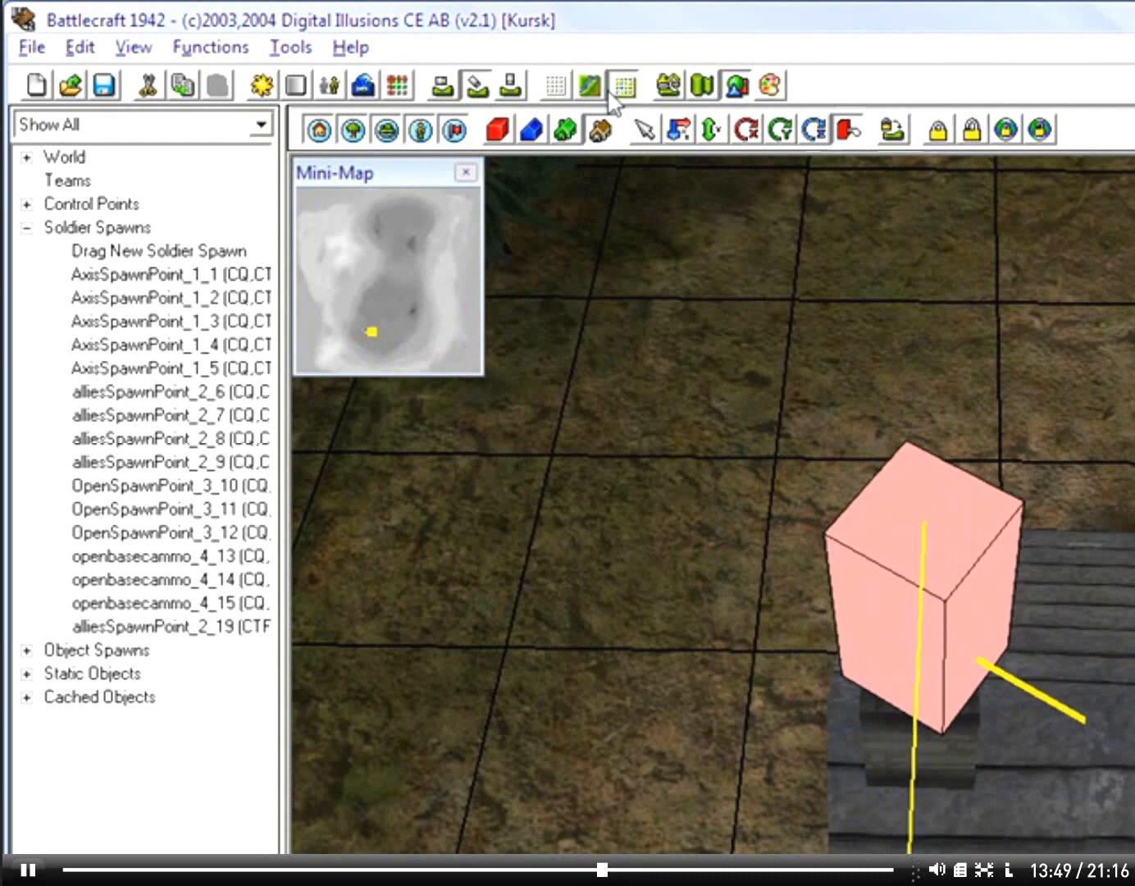
Step: Examine the soldier spawn on the house's chimney and its link to the nearby control point from several viewpoints
right_drag(1013, 355, 867, 260)
key(Down)
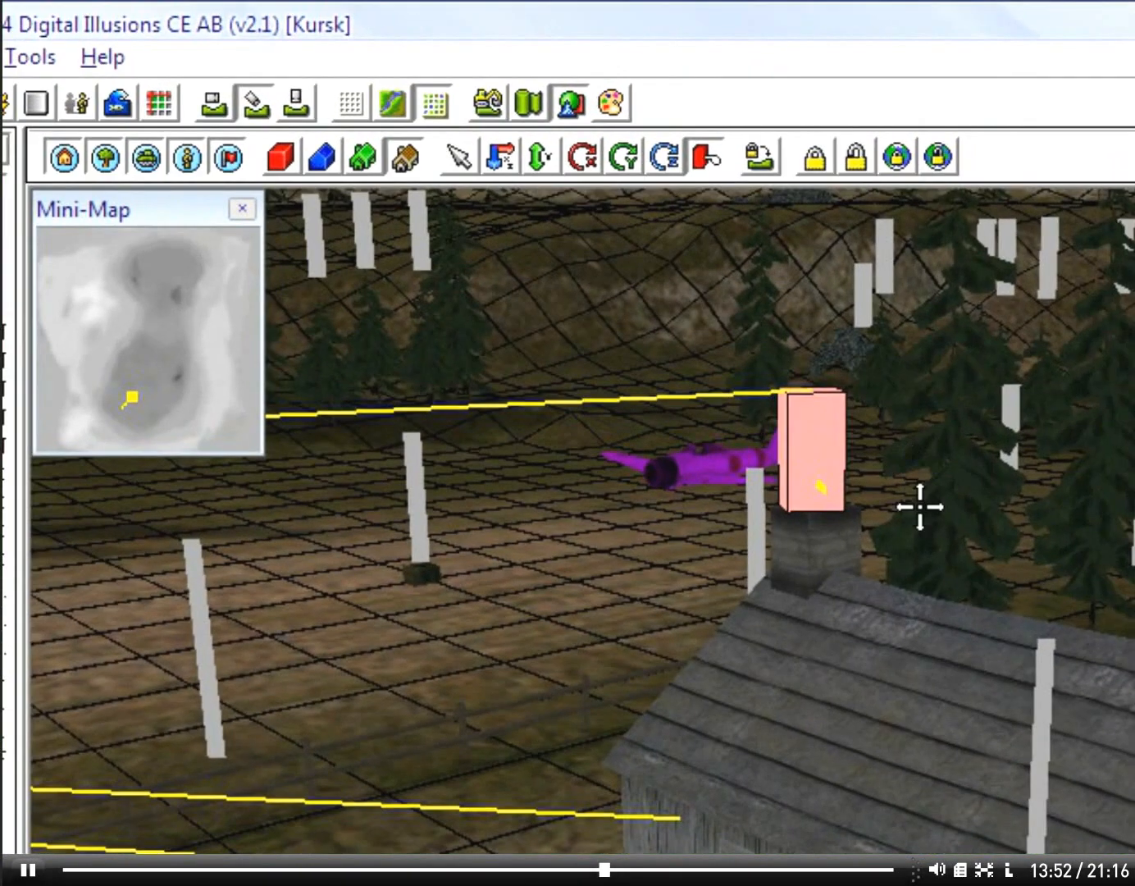
mouse_move(687, 675)
right_down()
mouse_move(347, 689)
mouse_move(222, 657)
right_up()
key(Down)
key(Down)
right_drag(999, 754, 864, 748)
right_drag(911, 651, 938, 653)
key(Up)
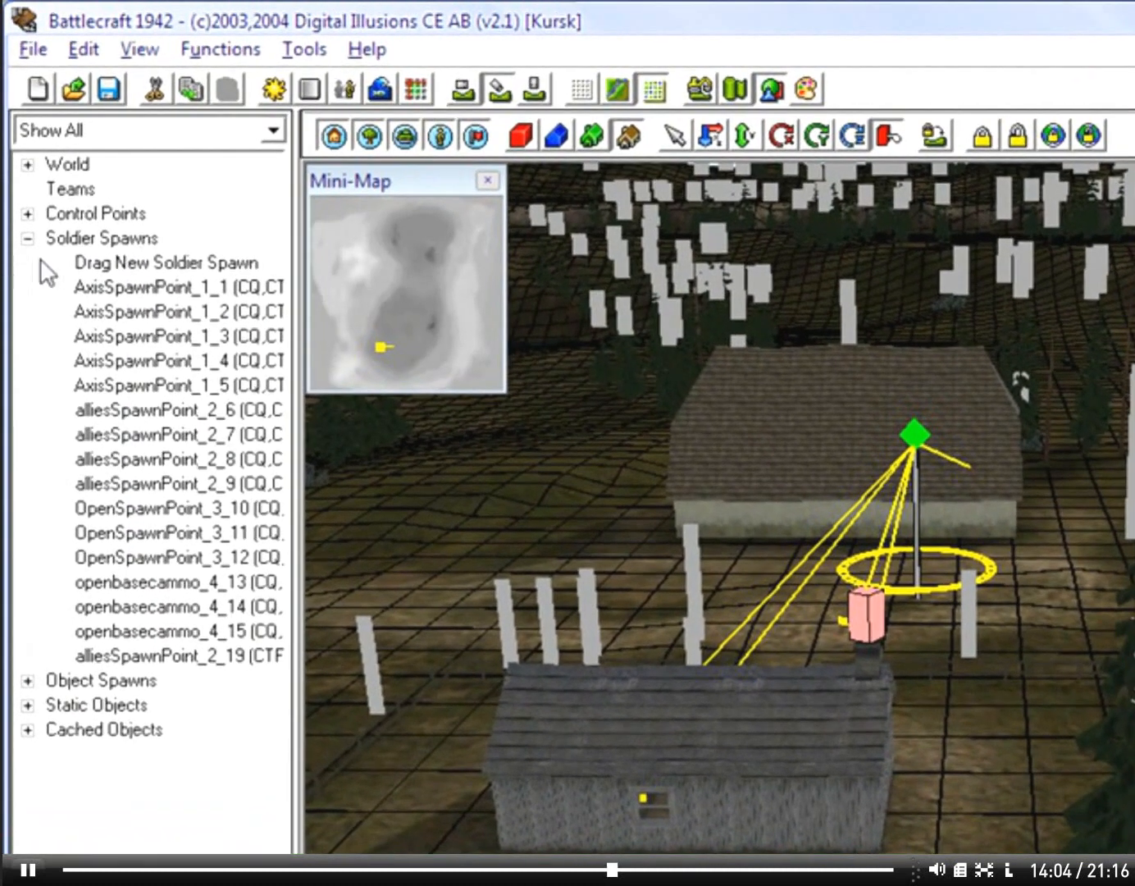
Step: Browse the Standard Meshes among the static objects, jumping to the map positions of alliedairplaneammo and eu_fence_m1 entries
double_click(38, 224)
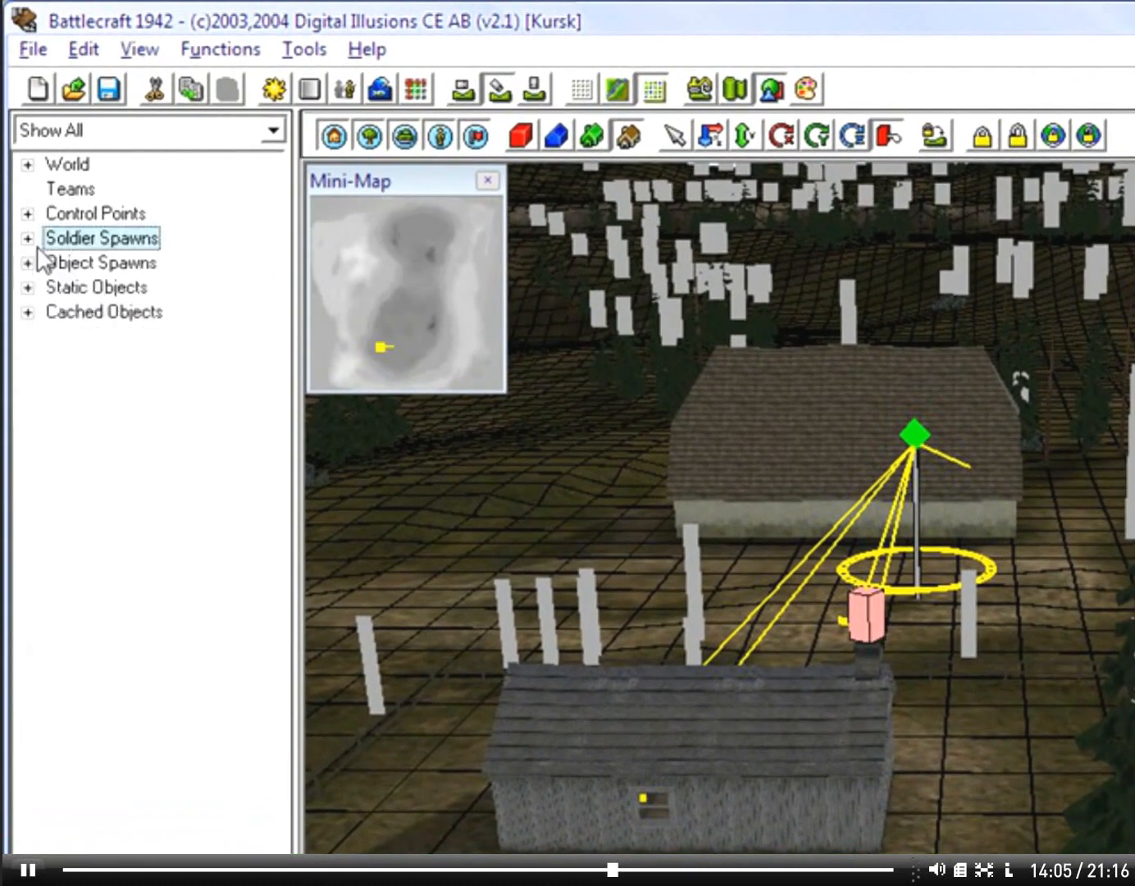
click(28, 312)
click(26, 264)
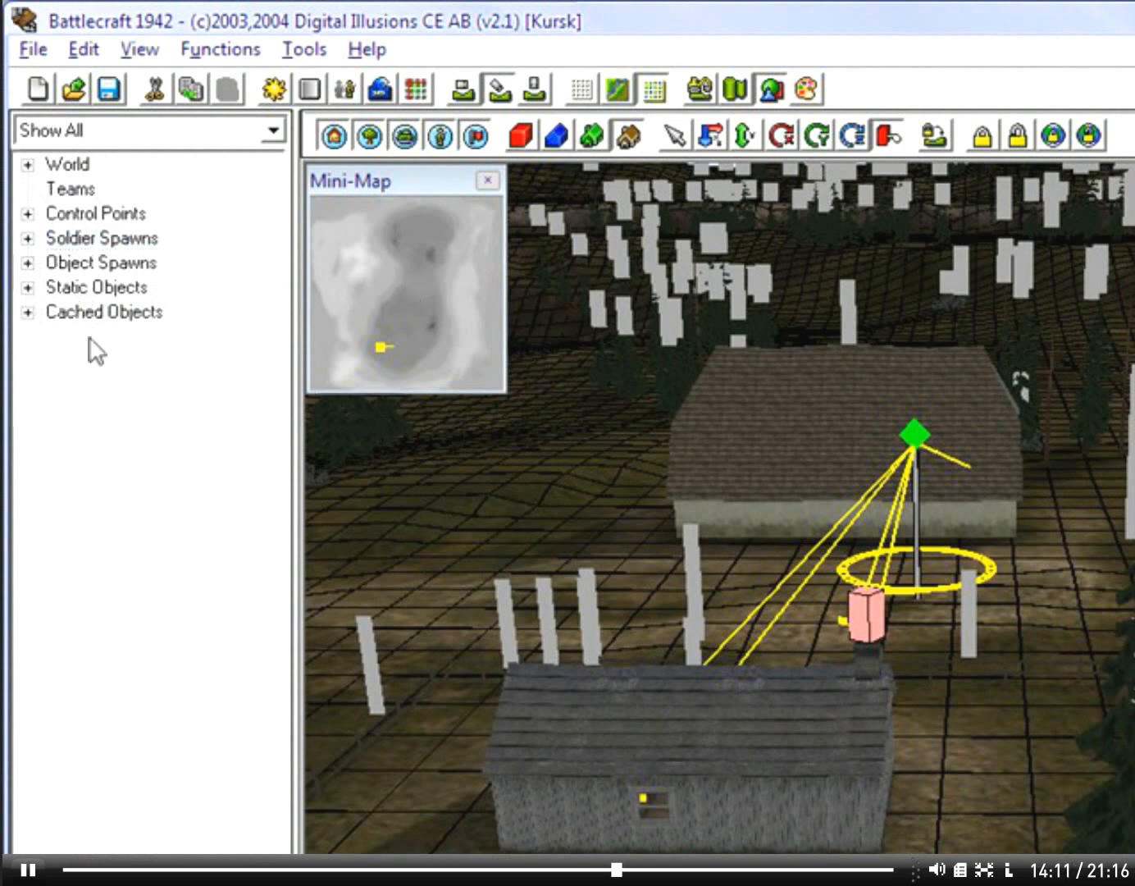
click(28, 288)
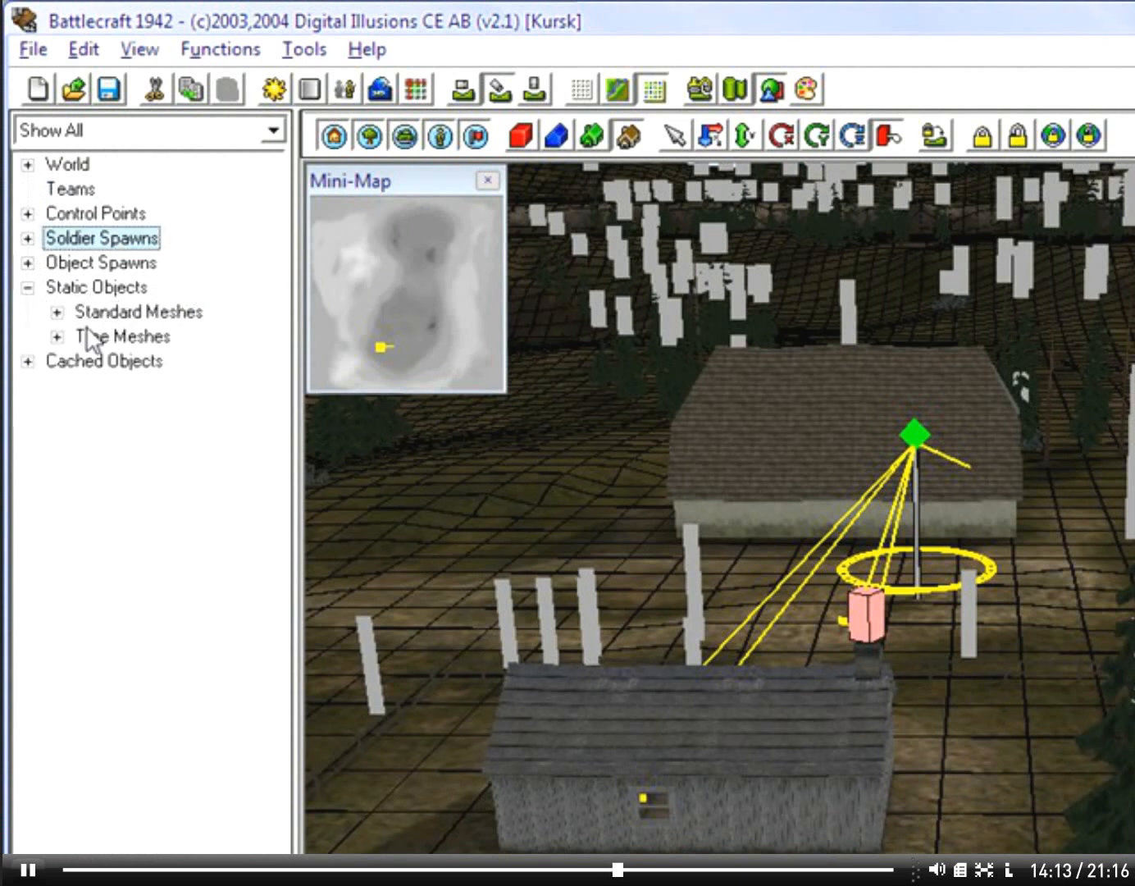
click(57, 311)
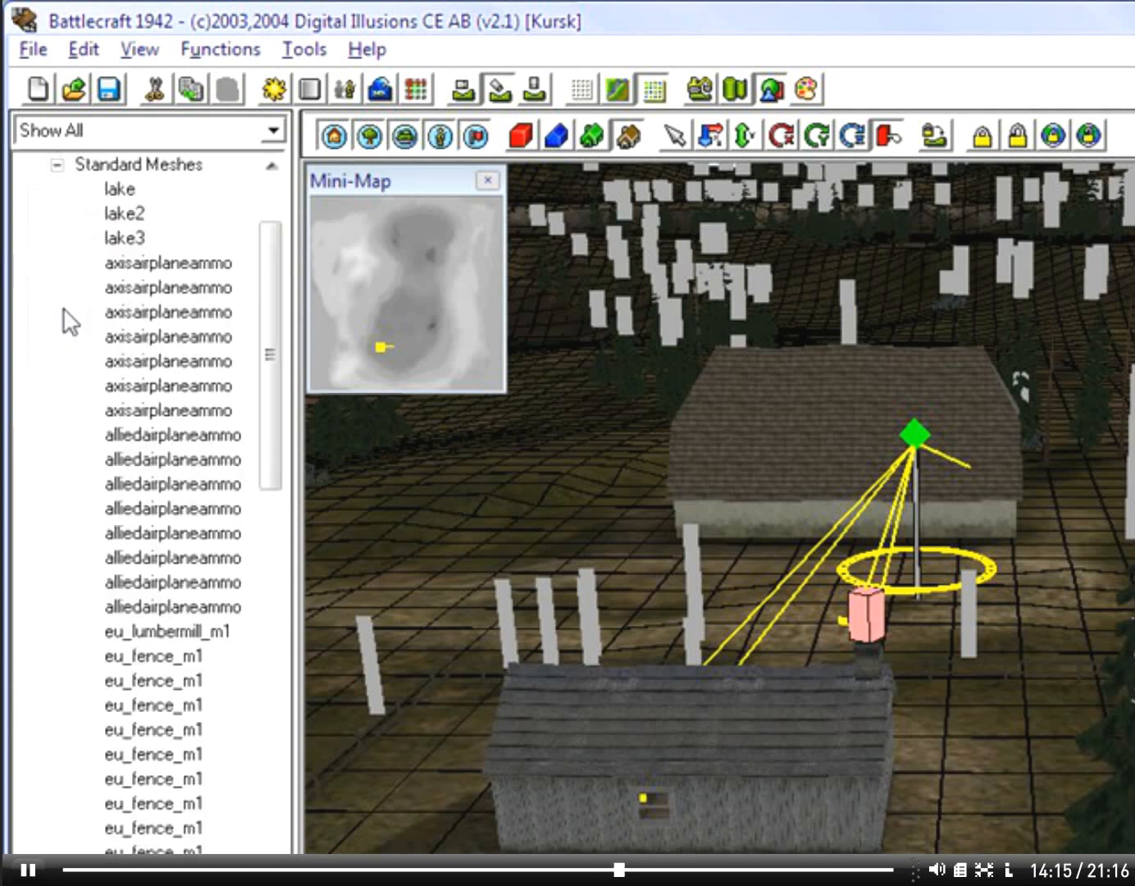
click(182, 290)
click(189, 386)
click(193, 486)
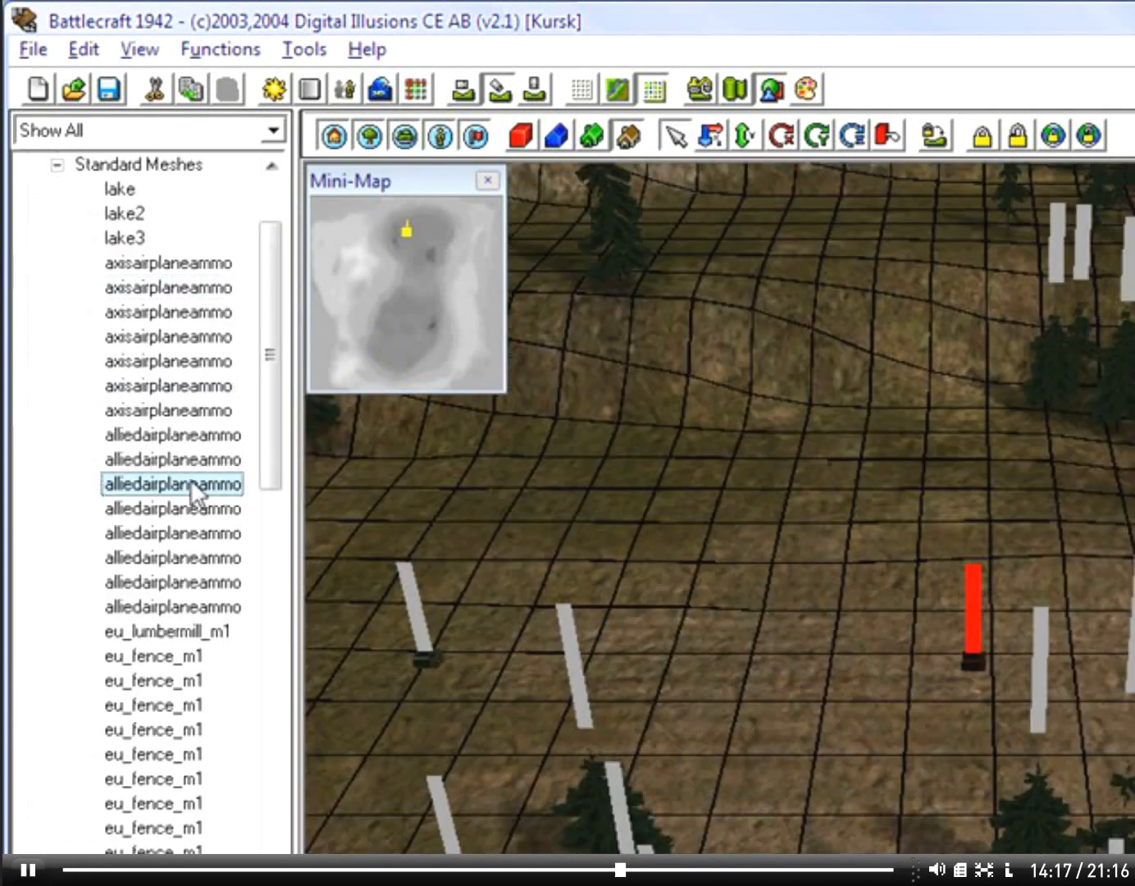
click(244, 583)
click(168, 754)
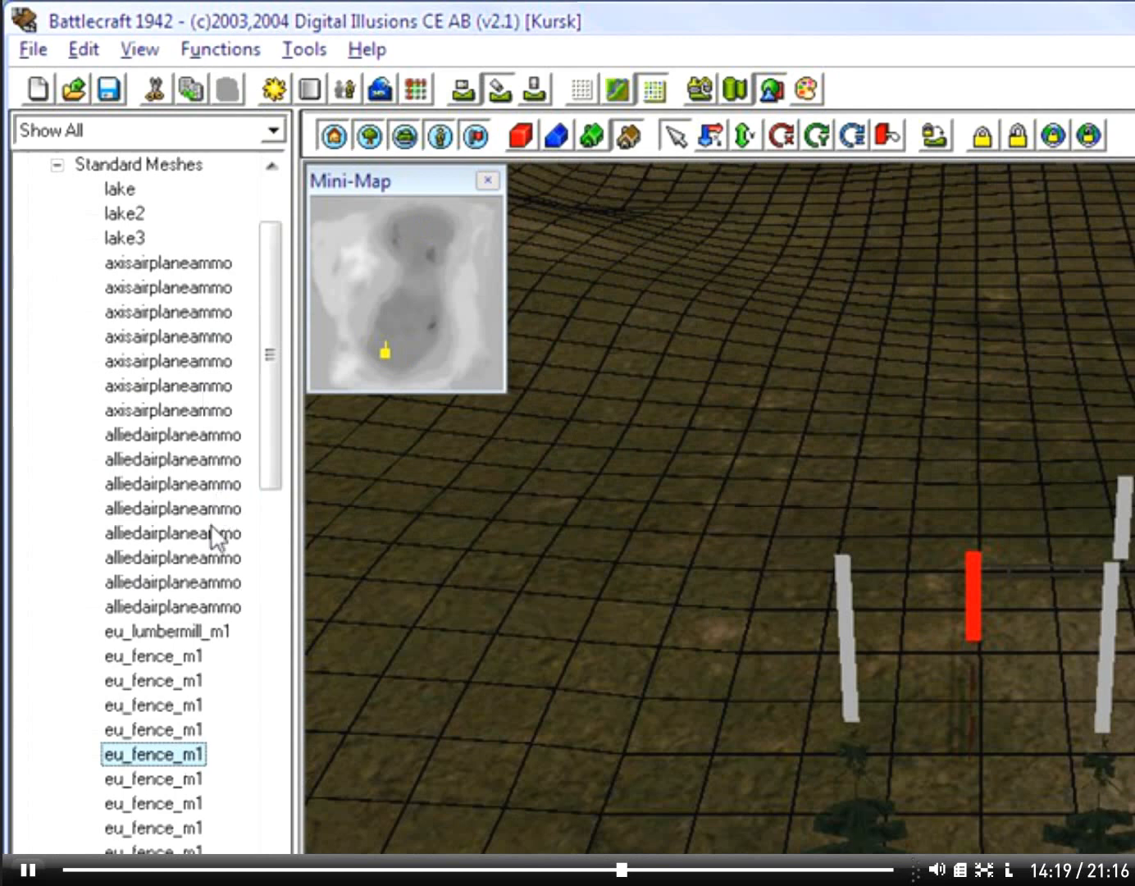
scroll(188, 409, up, 2)
click(58, 312)
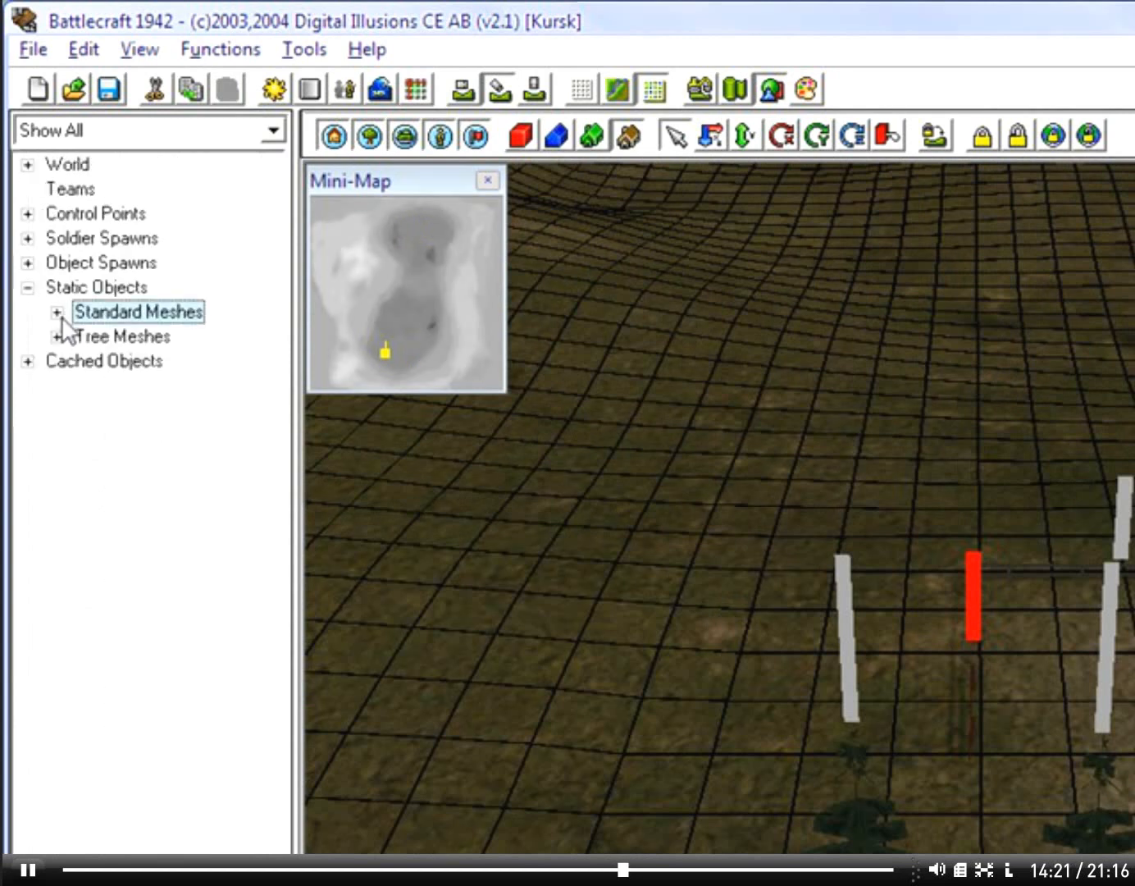
Step: Check the cached objects list, then locate the last Standard Meshes entries on the map, such as sidewalki_m1, mediclocker and stones_russia_l_m1
click(28, 362)
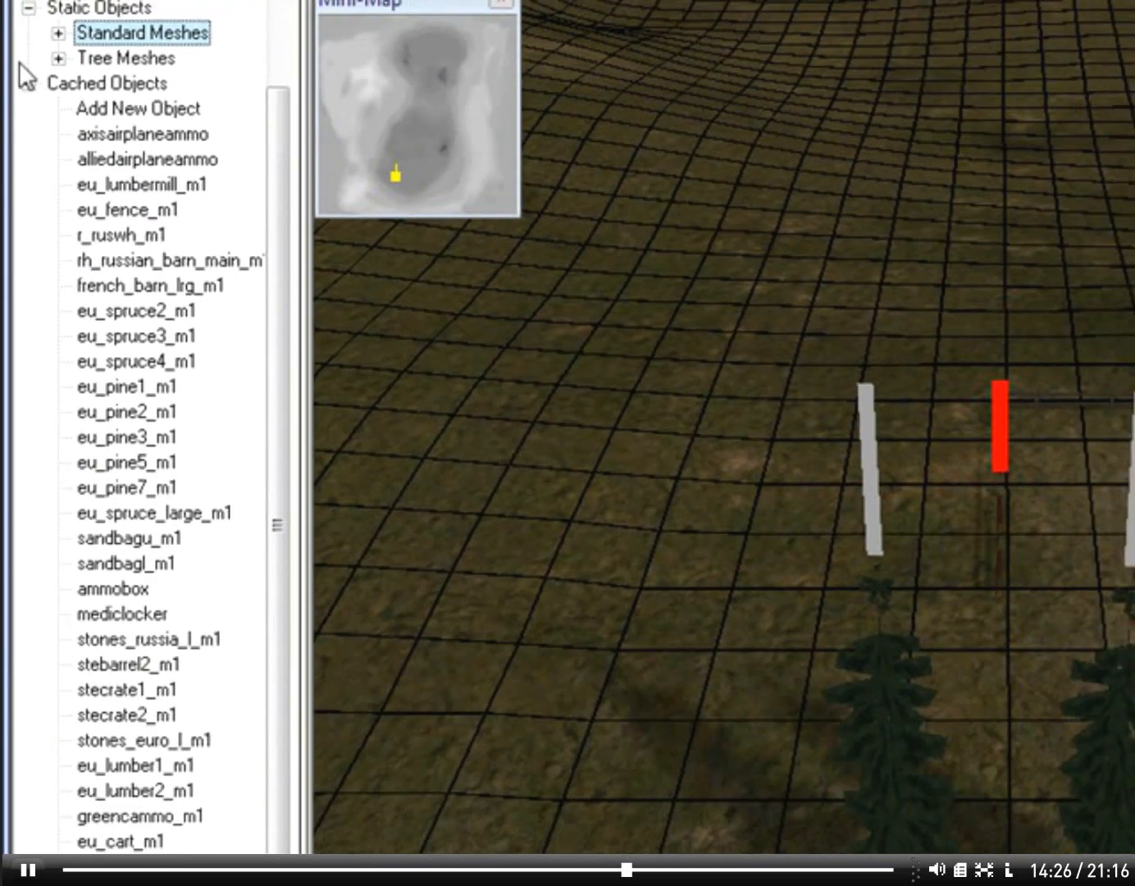
click(31, 81)
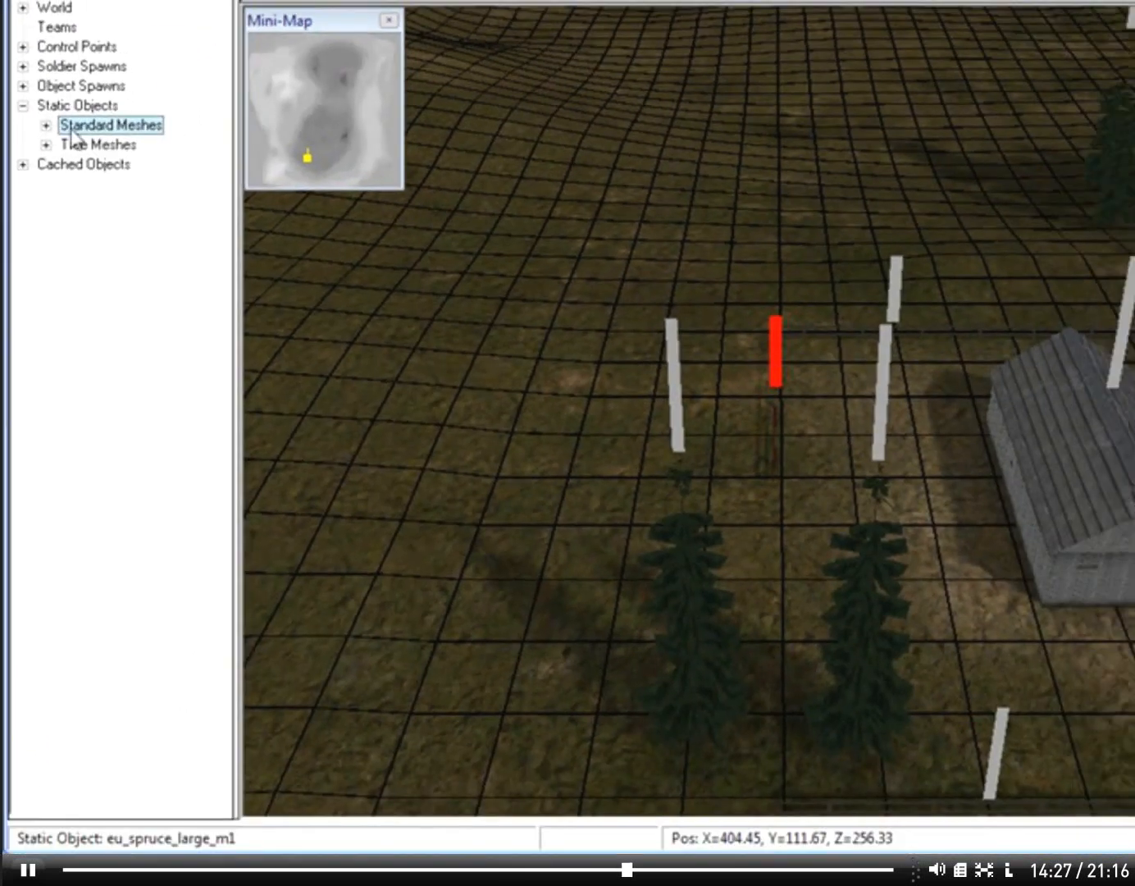
click(64, 28)
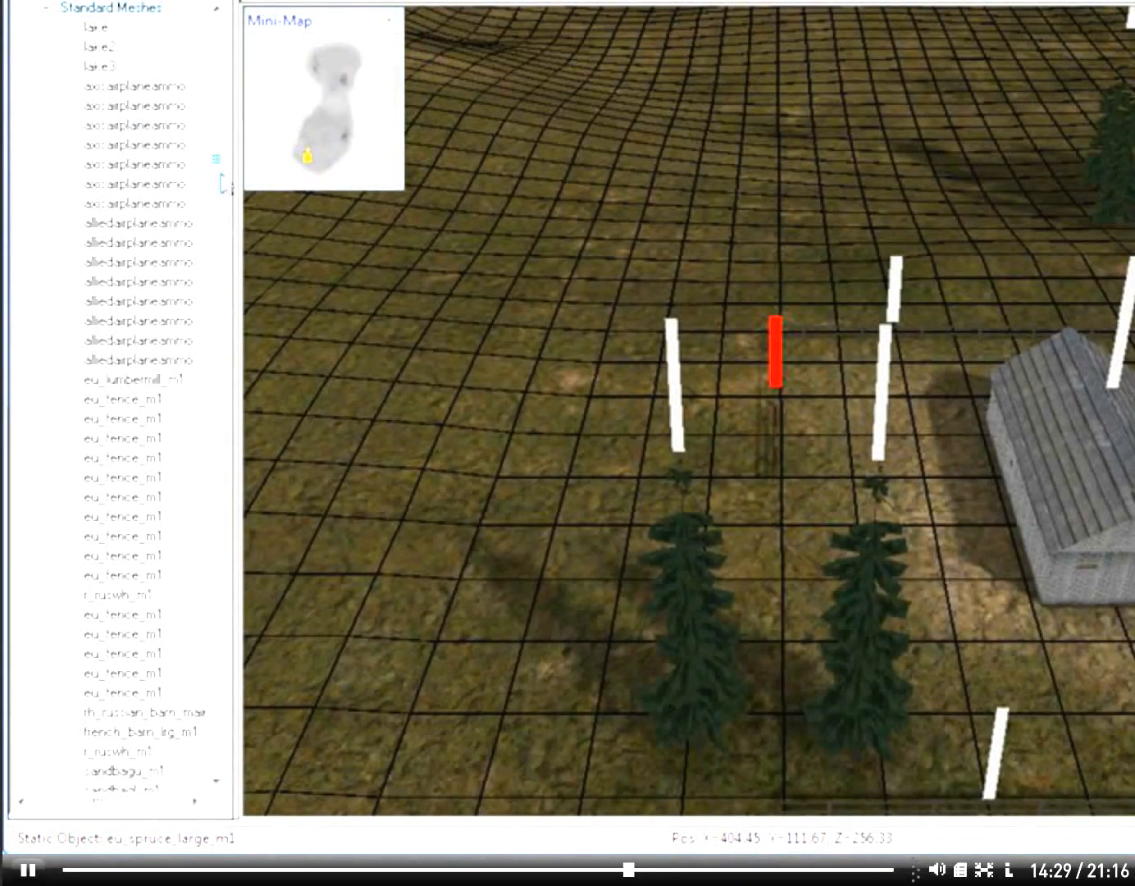
drag(219, 168, 158, 733)
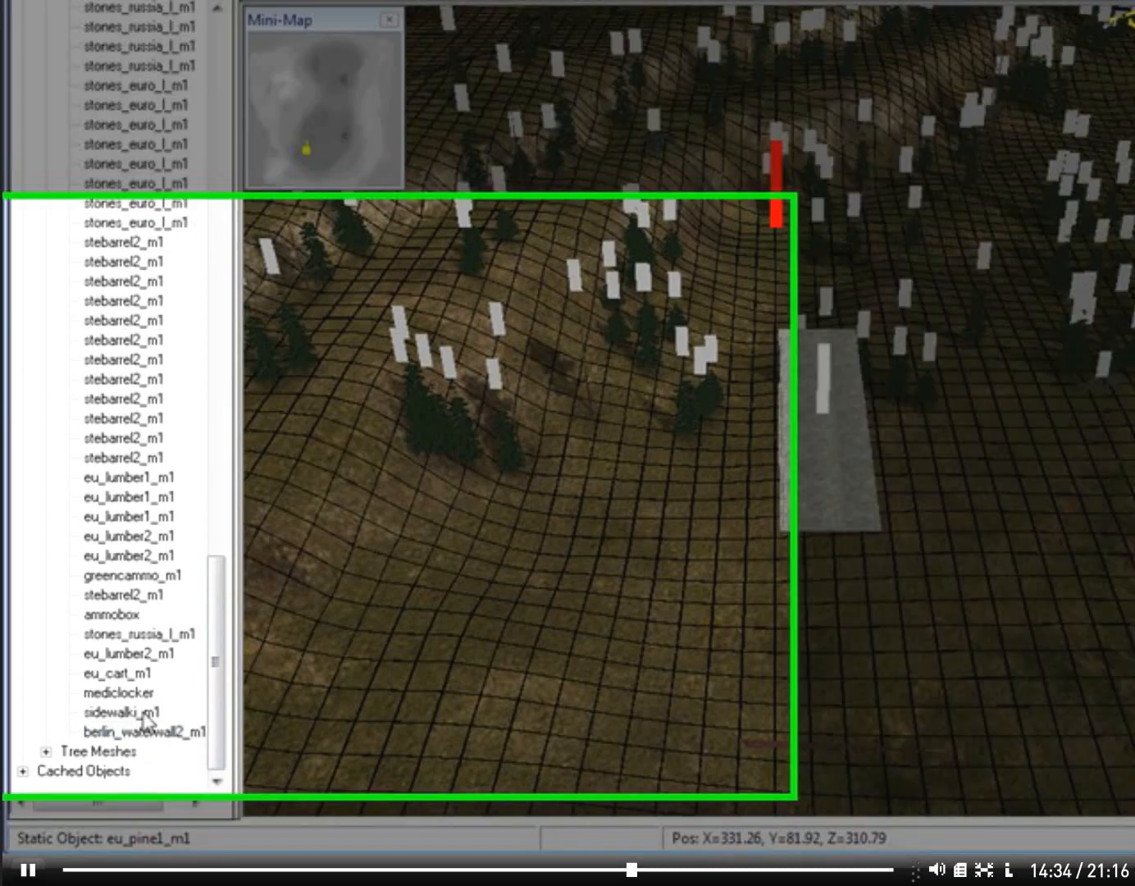
click(133, 711)
click(132, 693)
click(192, 679)
click(195, 656)
click(200, 622)
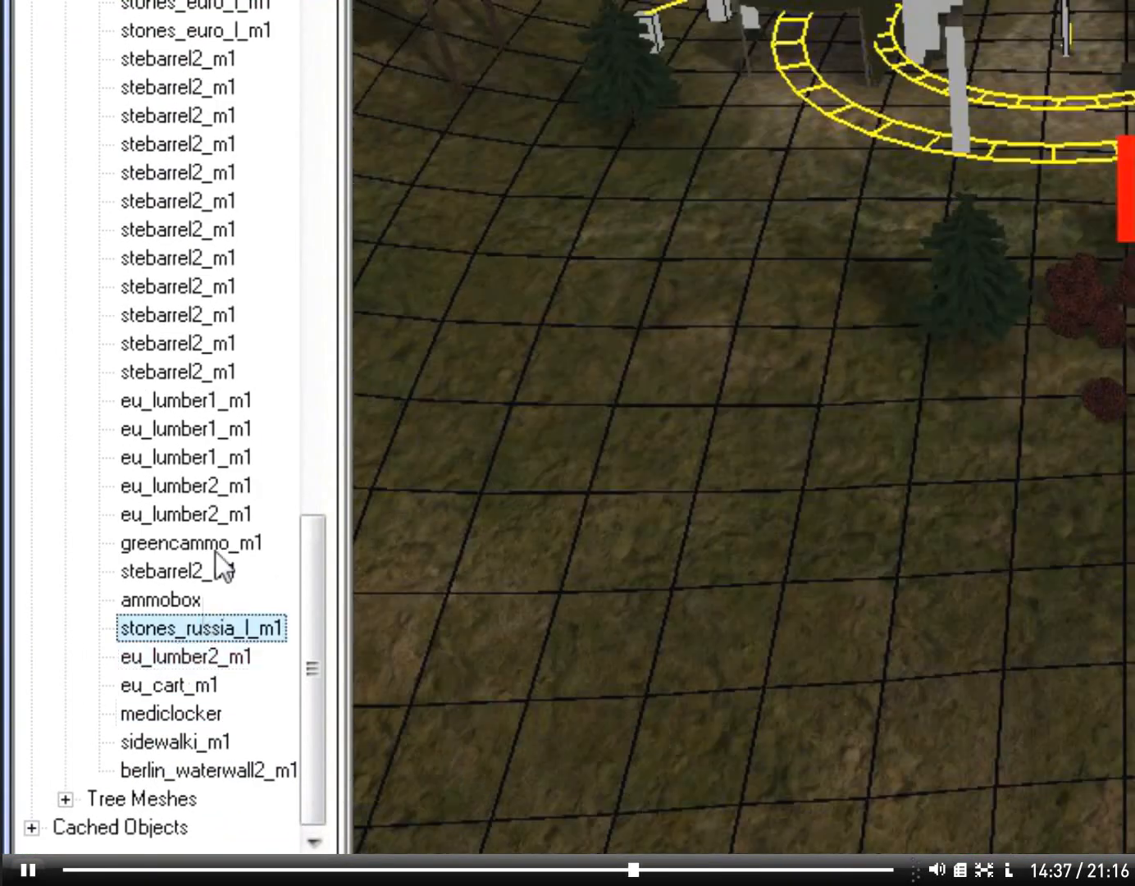
click(218, 314)
drag(246, 700, 249, 94)
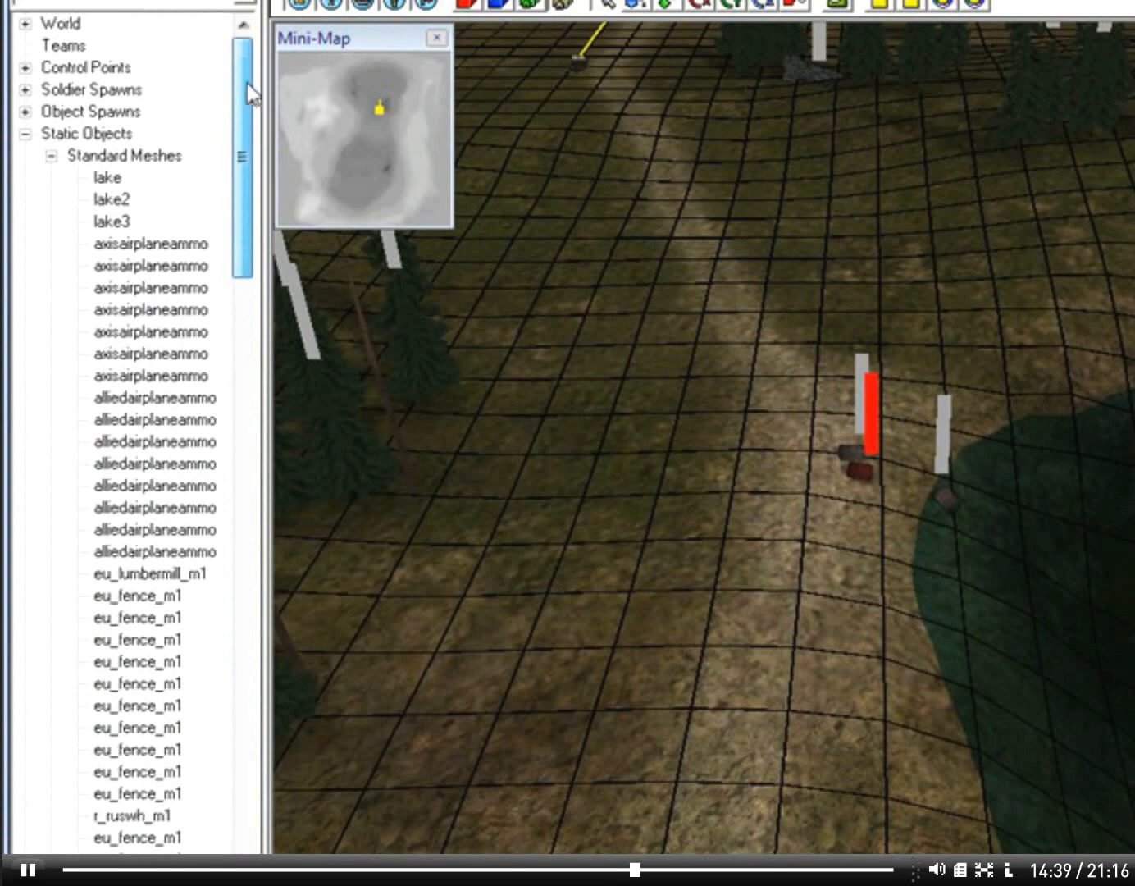
click(52, 155)
click(25, 135)
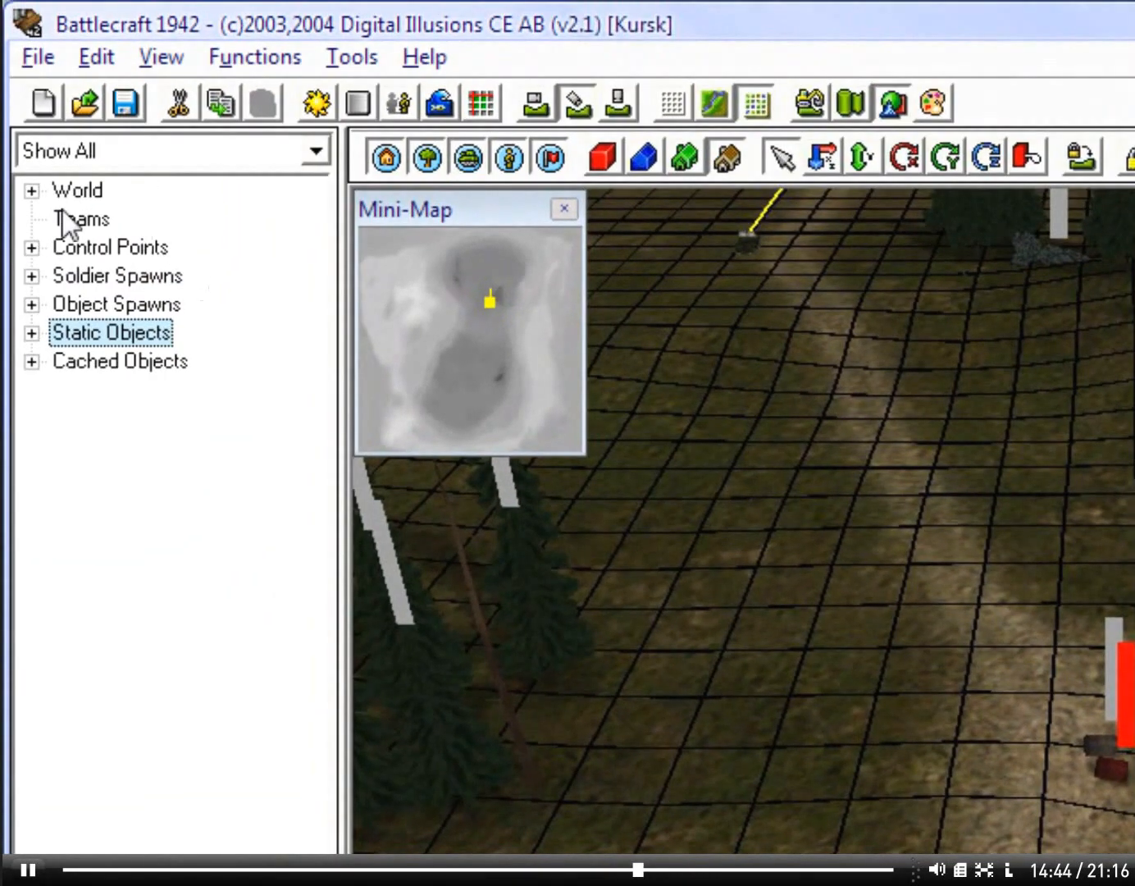
Step: List the map's control points and filter the object tree to show only CTF objects
click(32, 191)
click(31, 190)
click(32, 247)
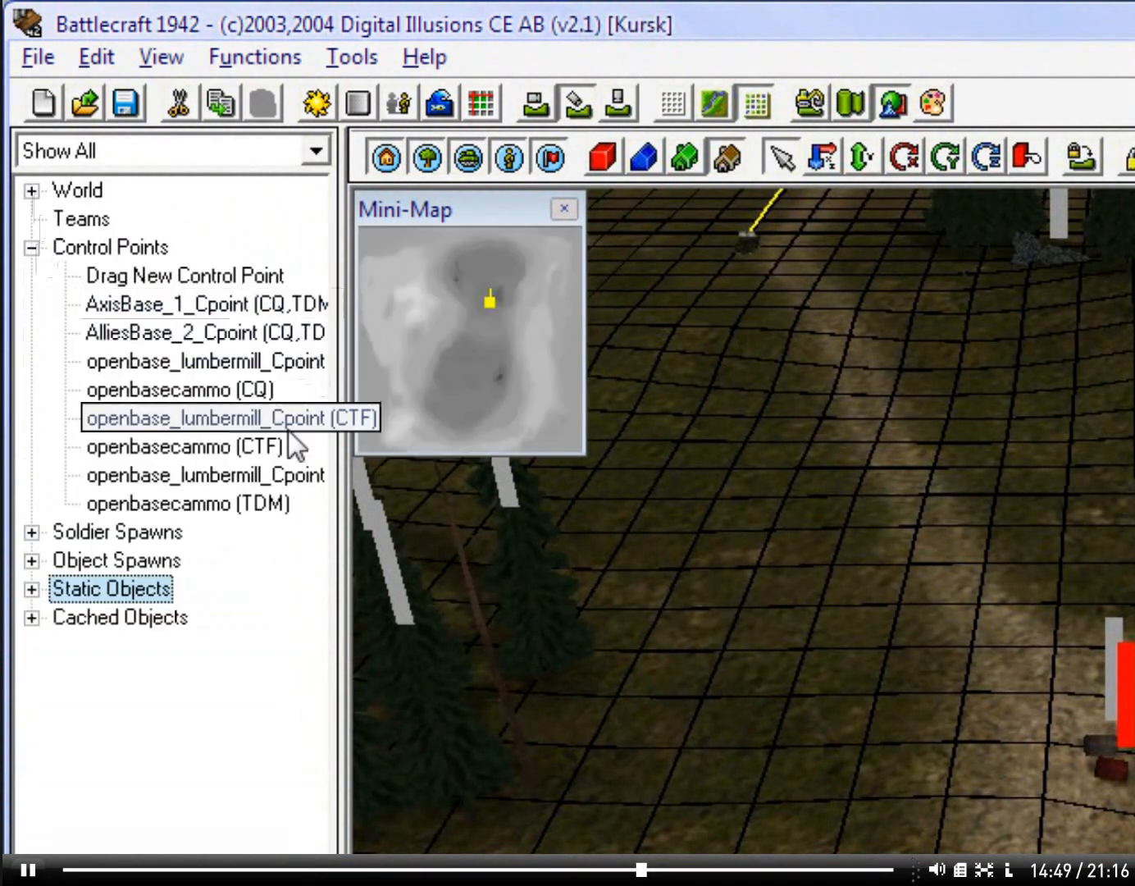
click(256, 141)
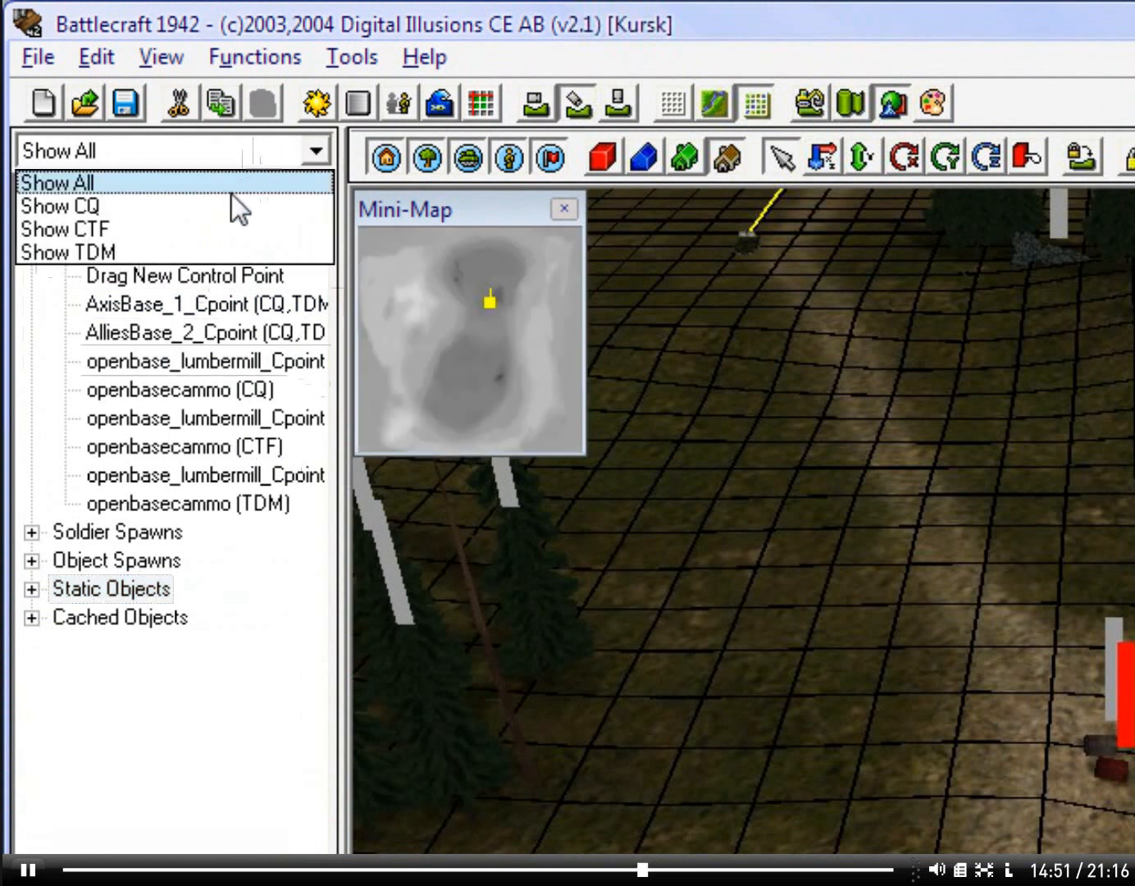
click(203, 229)
Step: View the map locations of the openbasecammo and openbase_lumbermill_Cpoint CTF control points
click(205, 324)
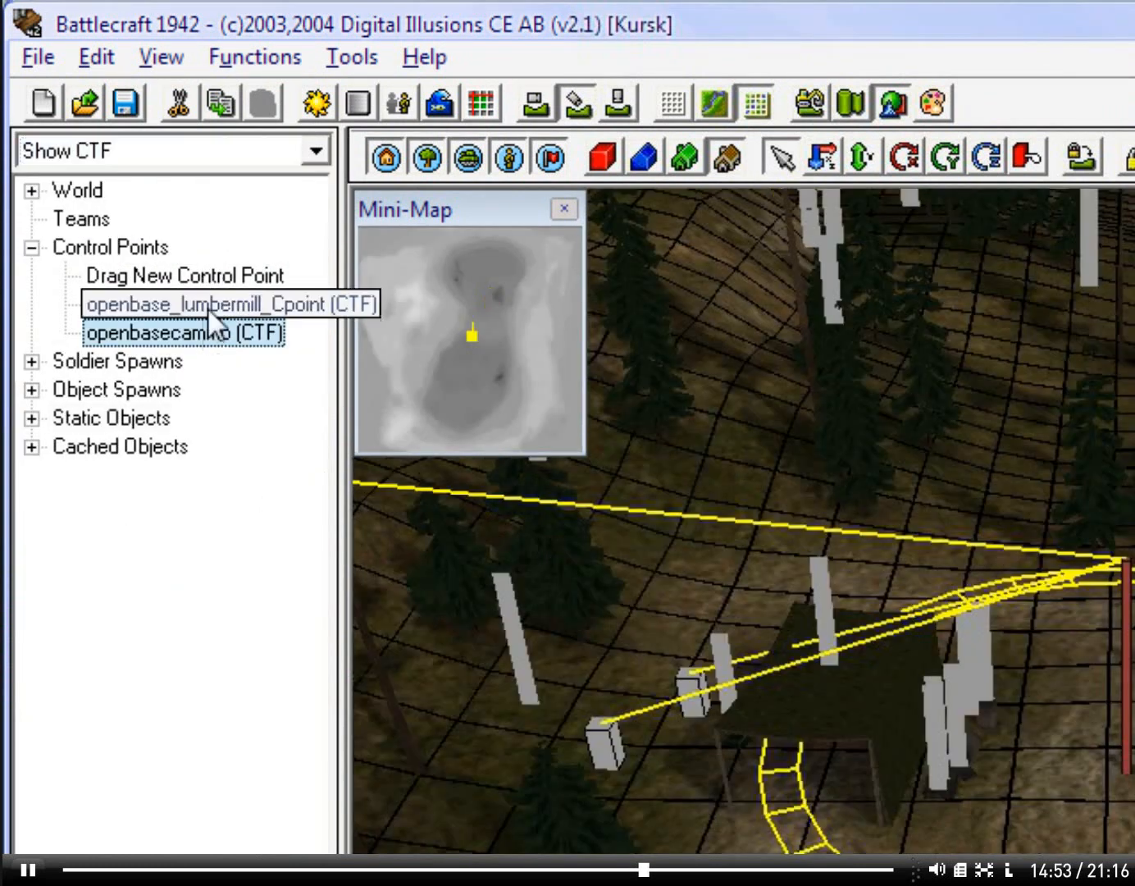
click(207, 304)
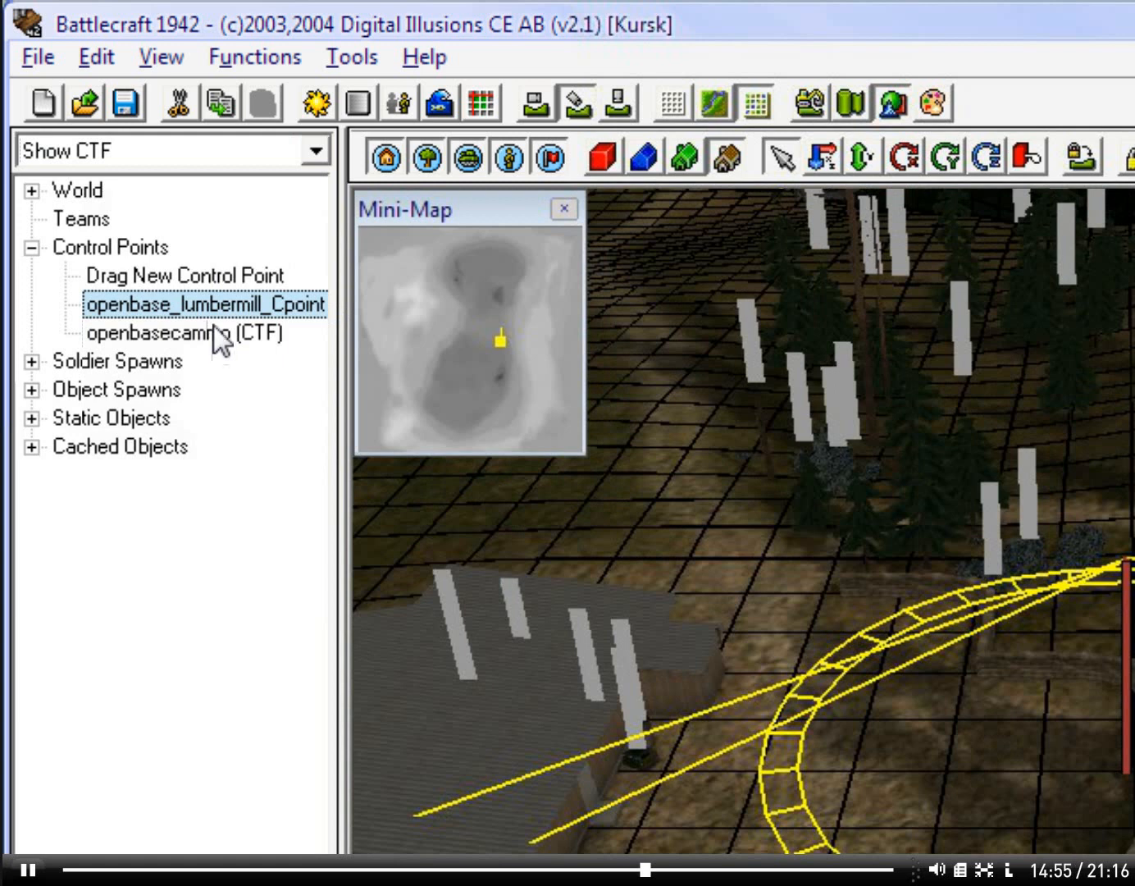
click(235, 330)
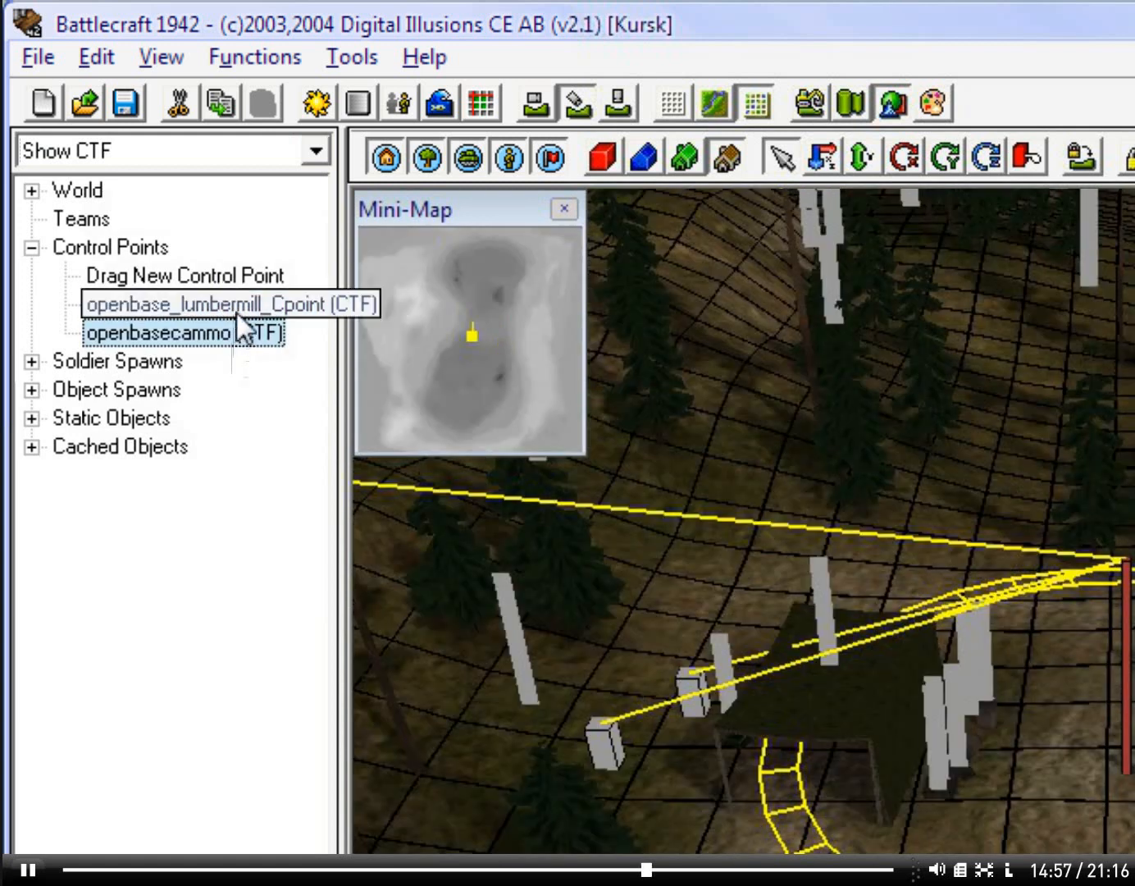
click(228, 333)
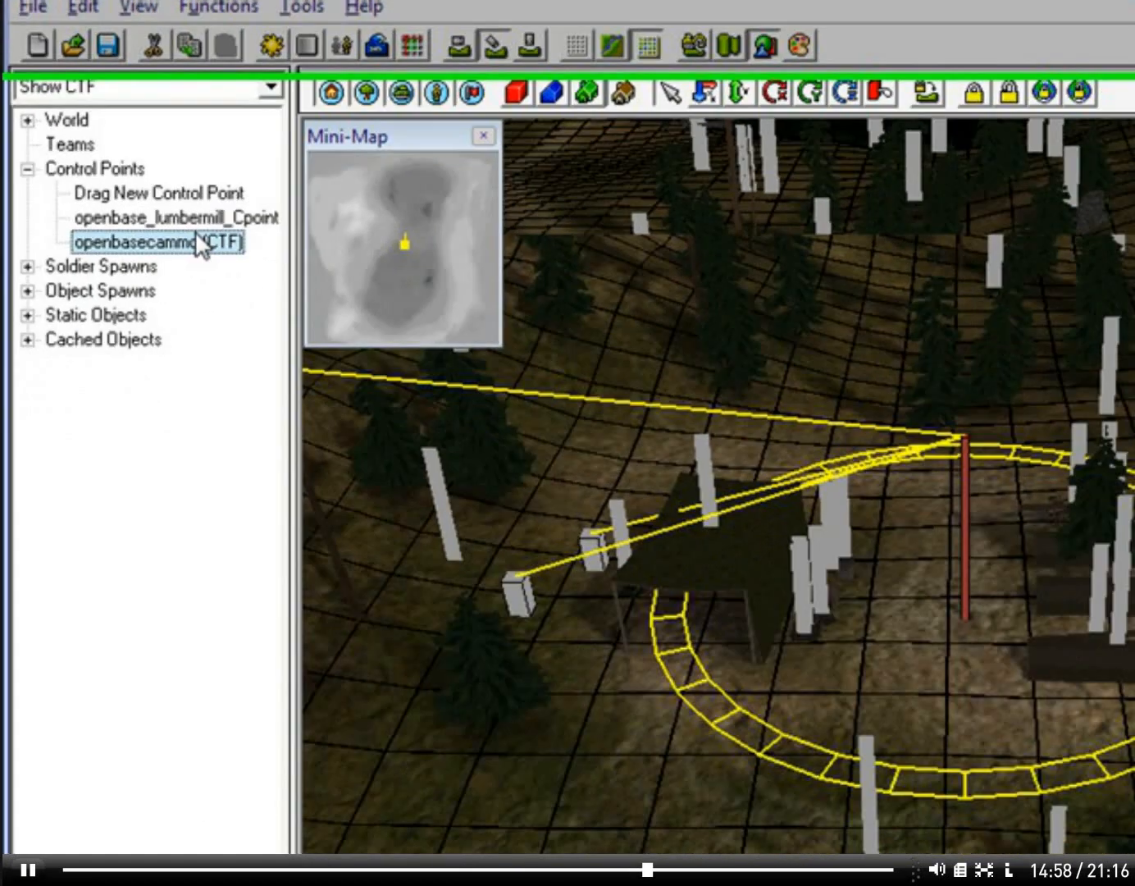
Step: Open the properties of the CTF control point openbase_lumbermill_Cpoint and set its team to Russians
double_click(177, 217)
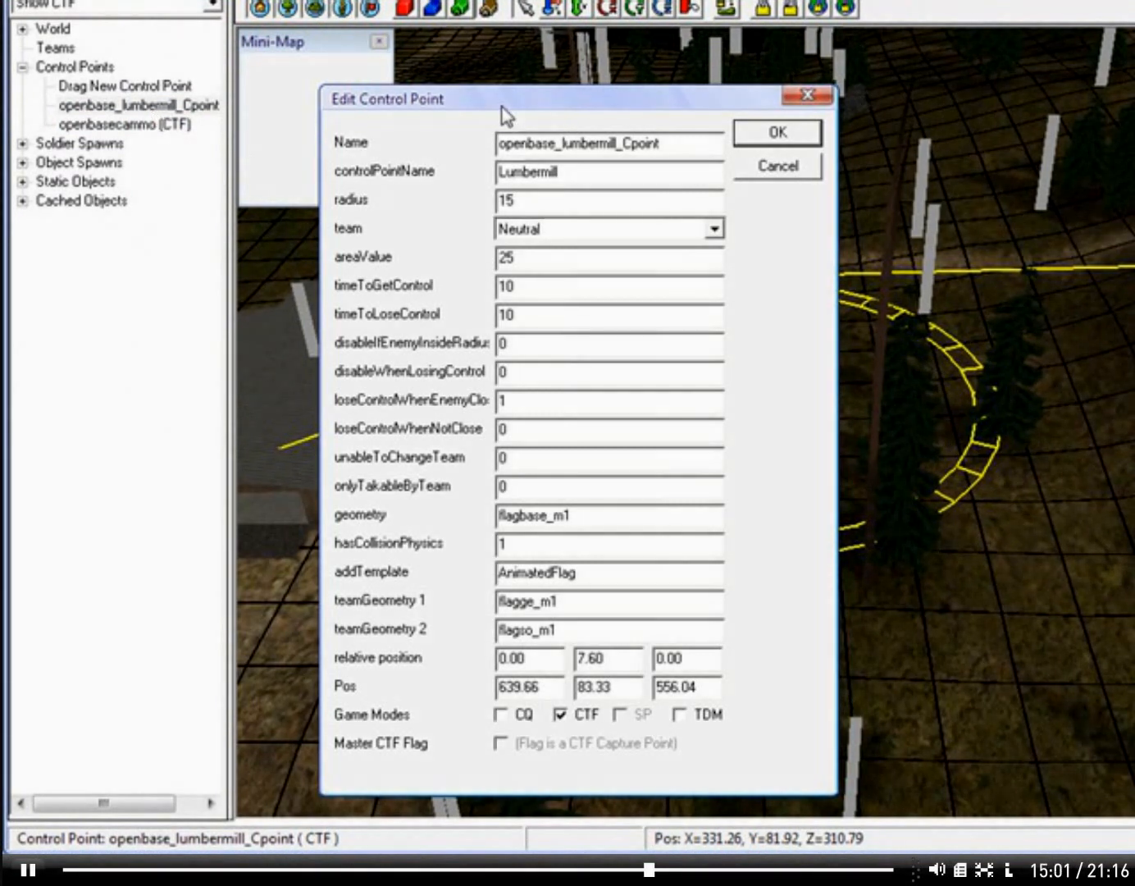
drag(506, 115, 770, 180)
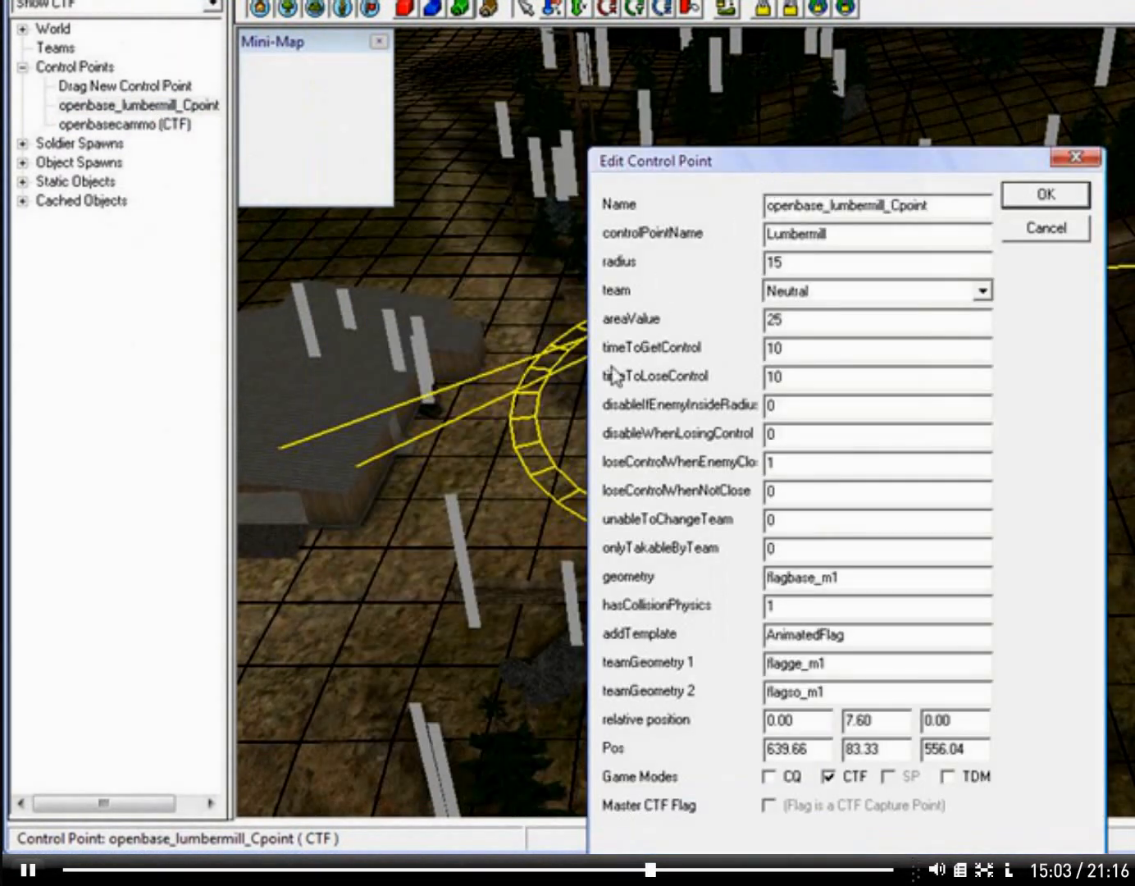
click(958, 289)
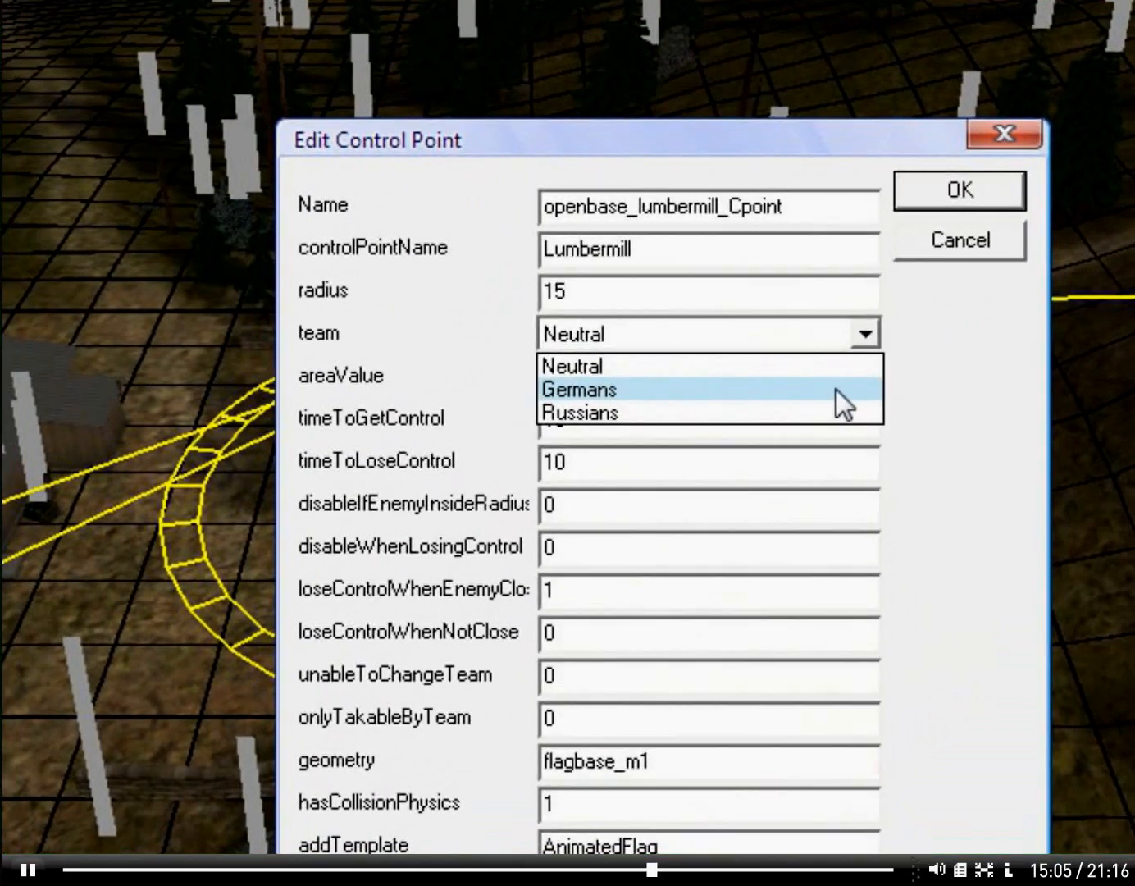
click(959, 343)
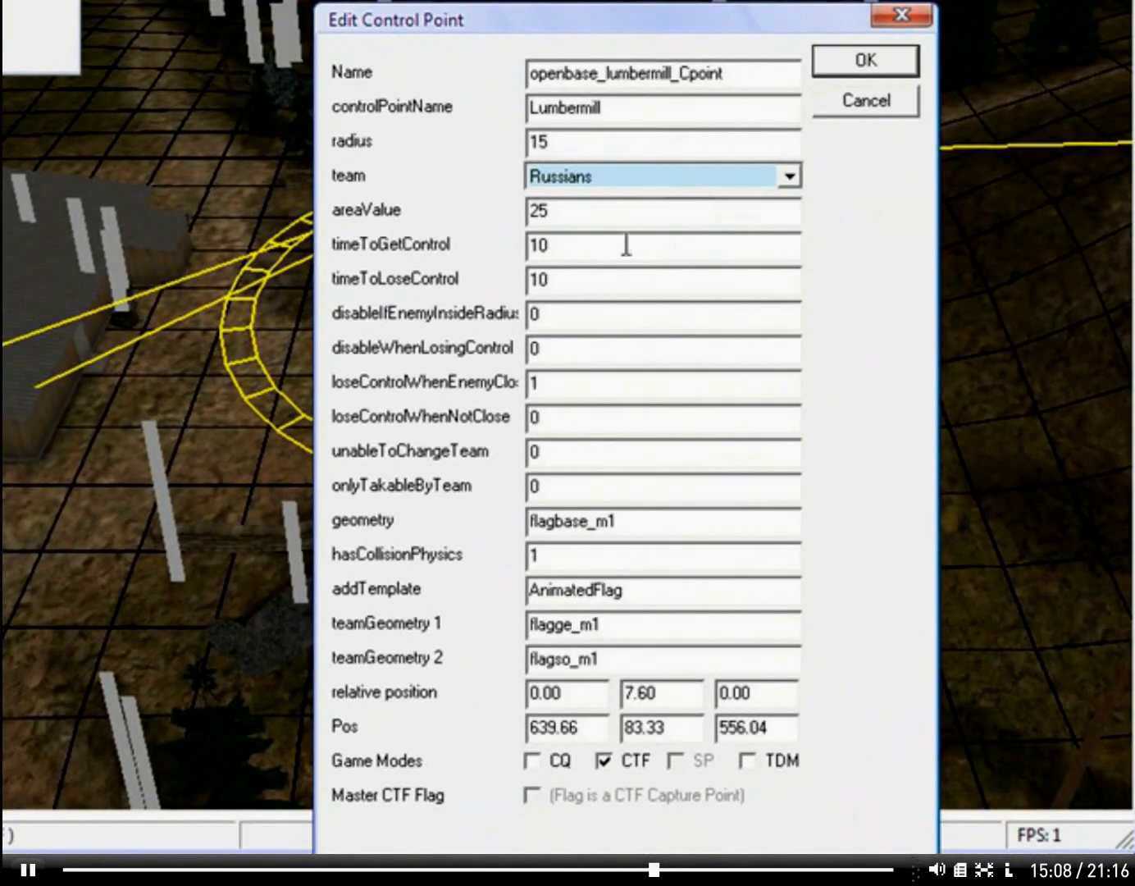
Step: Set the Lumbermill control point's timeToGetControl to 80 and its timeToLoseControl to 9999
double_click(626, 245)
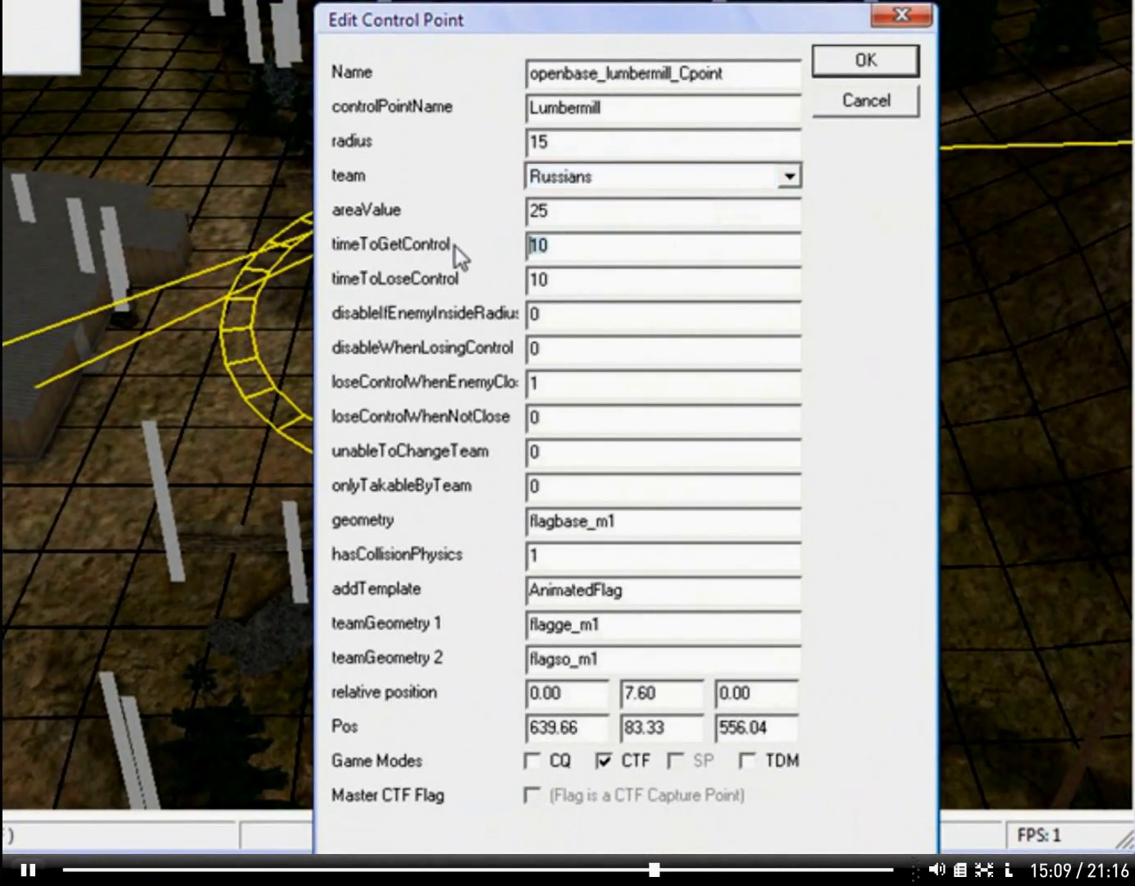
text(08)
key(BackSpace)
key(BackSpace)
text(80)
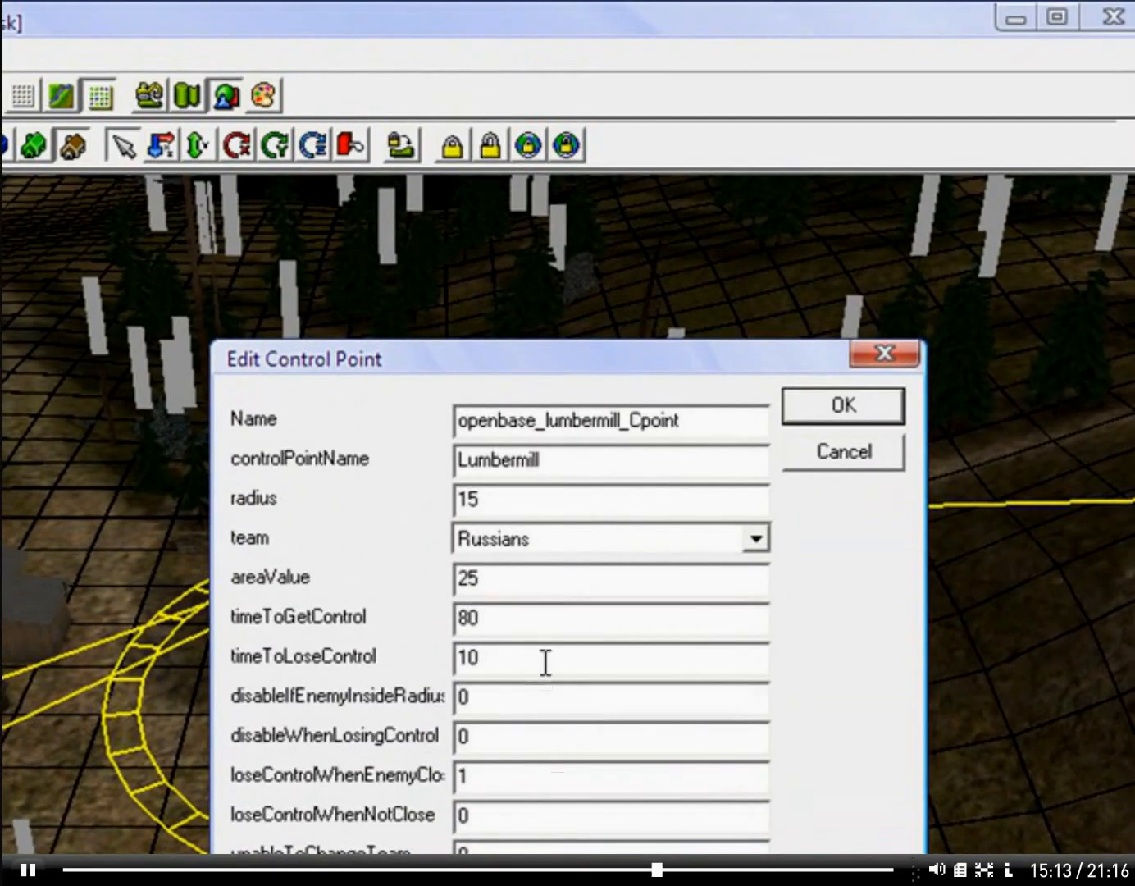
double_click(545, 662)
text(80)
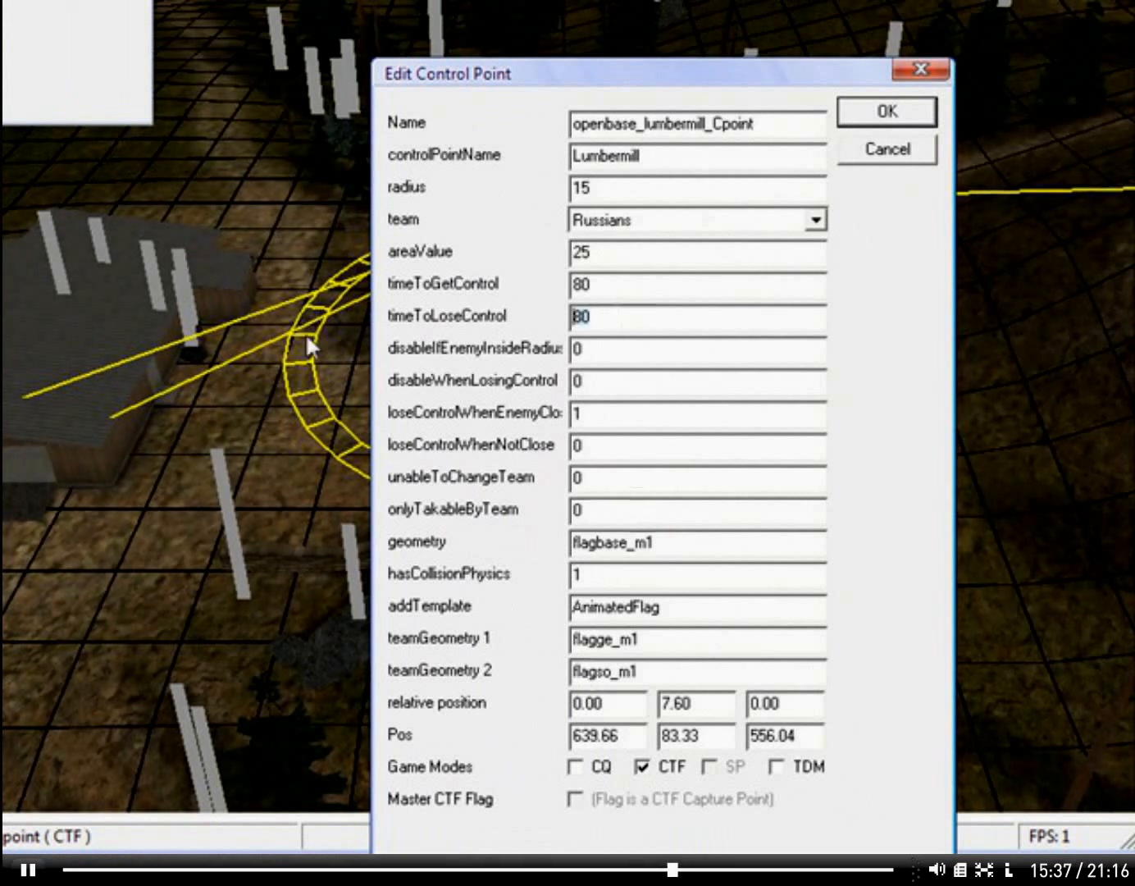
text(9999)
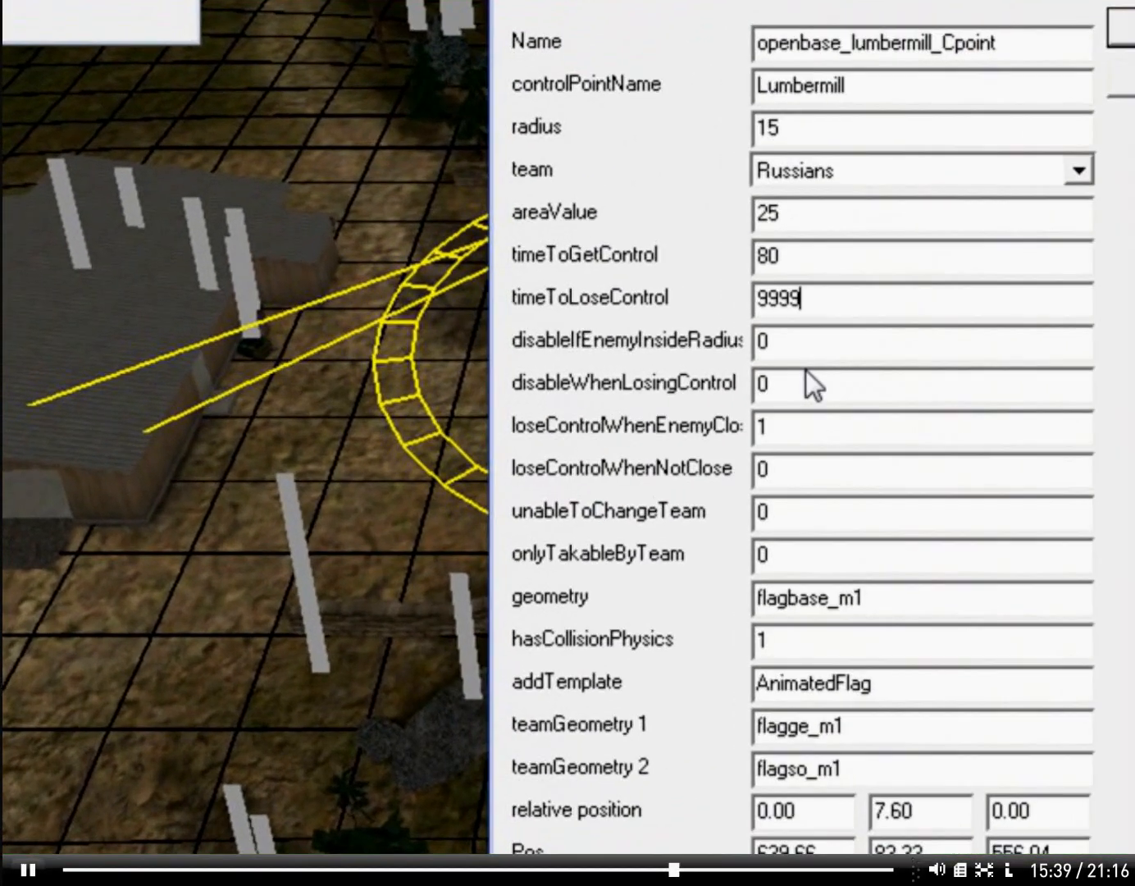
key(Return)
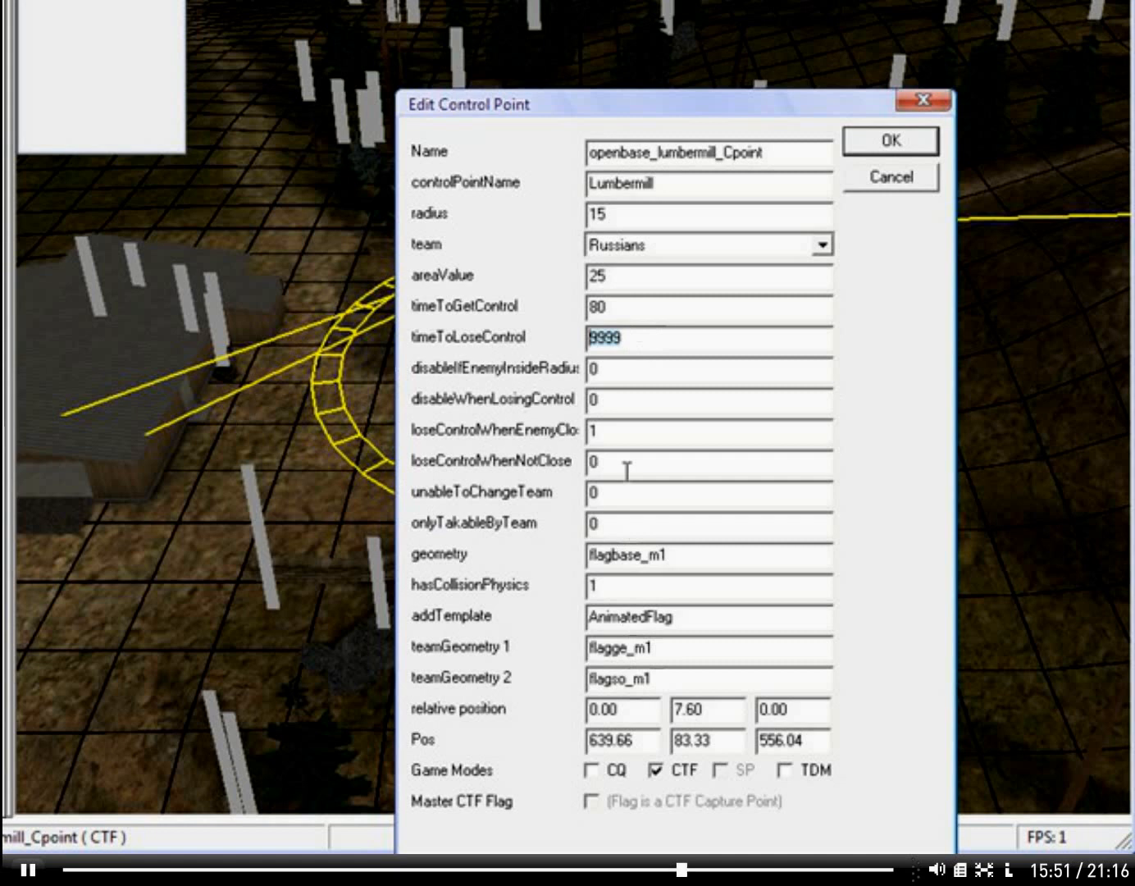
Step: Set the Lumbermill control point's loseControlWhenEnemyClose value to 0 and apply the edited properties
double_click(641, 428)
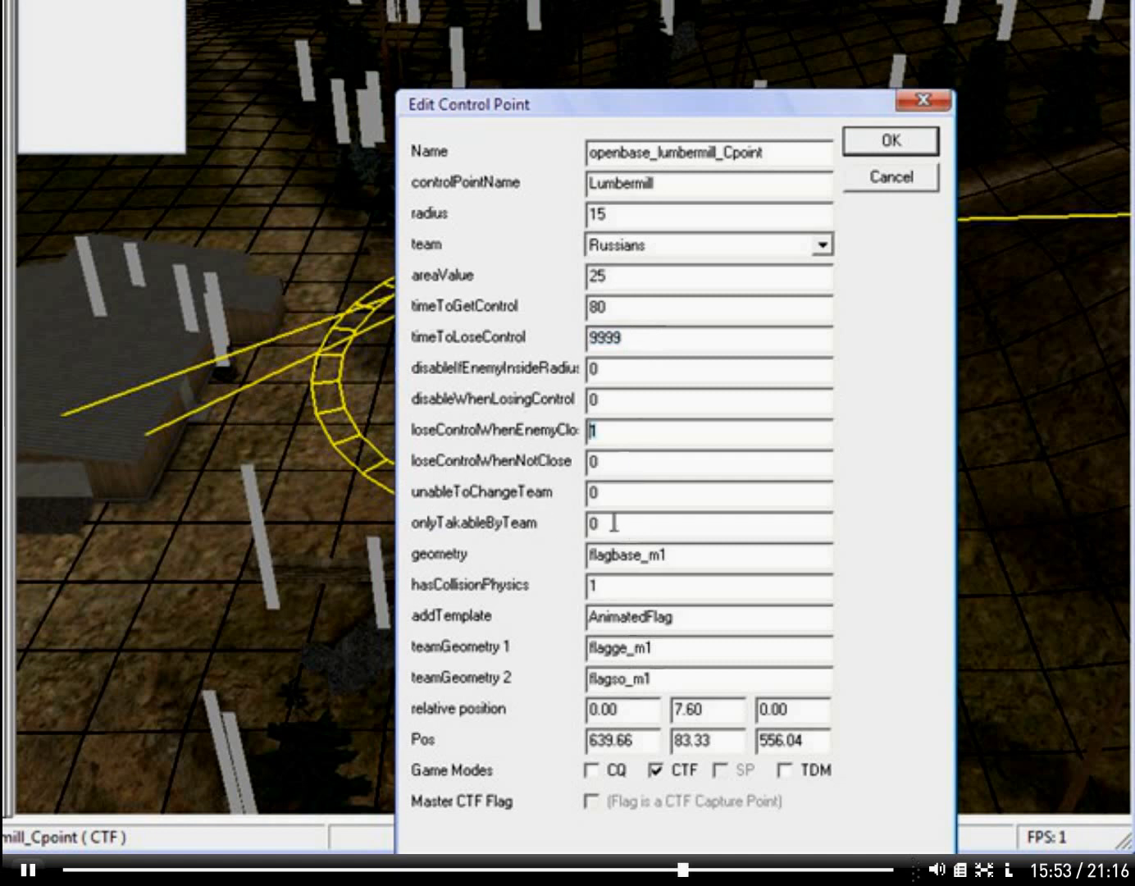
text(0)
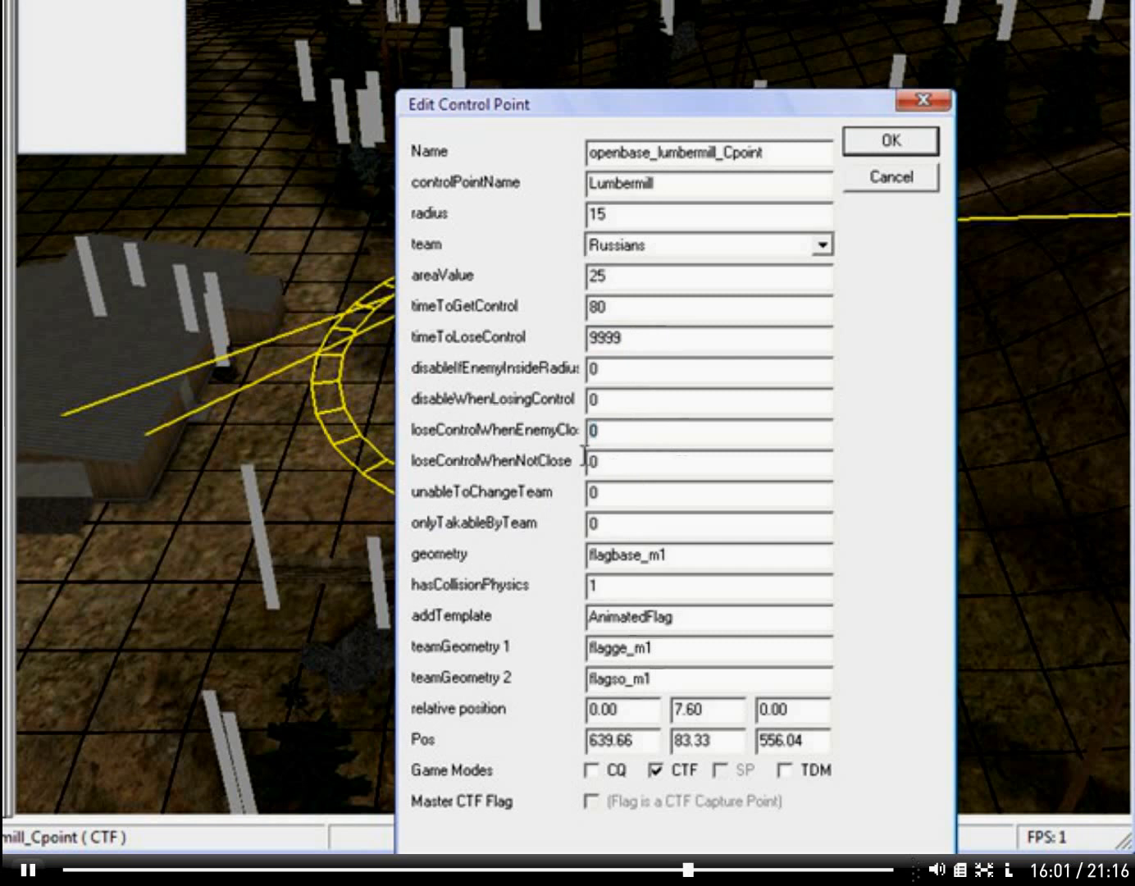
click(696, 344)
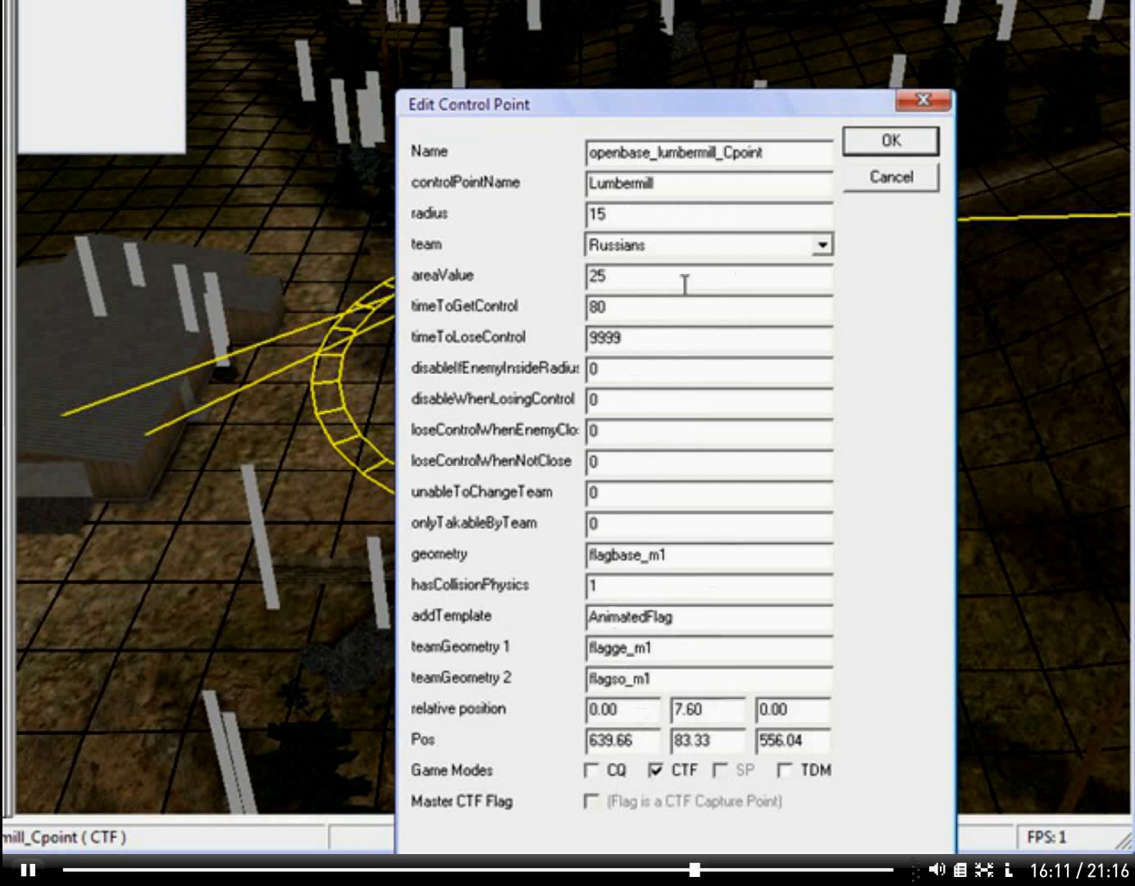
double_click(678, 345)
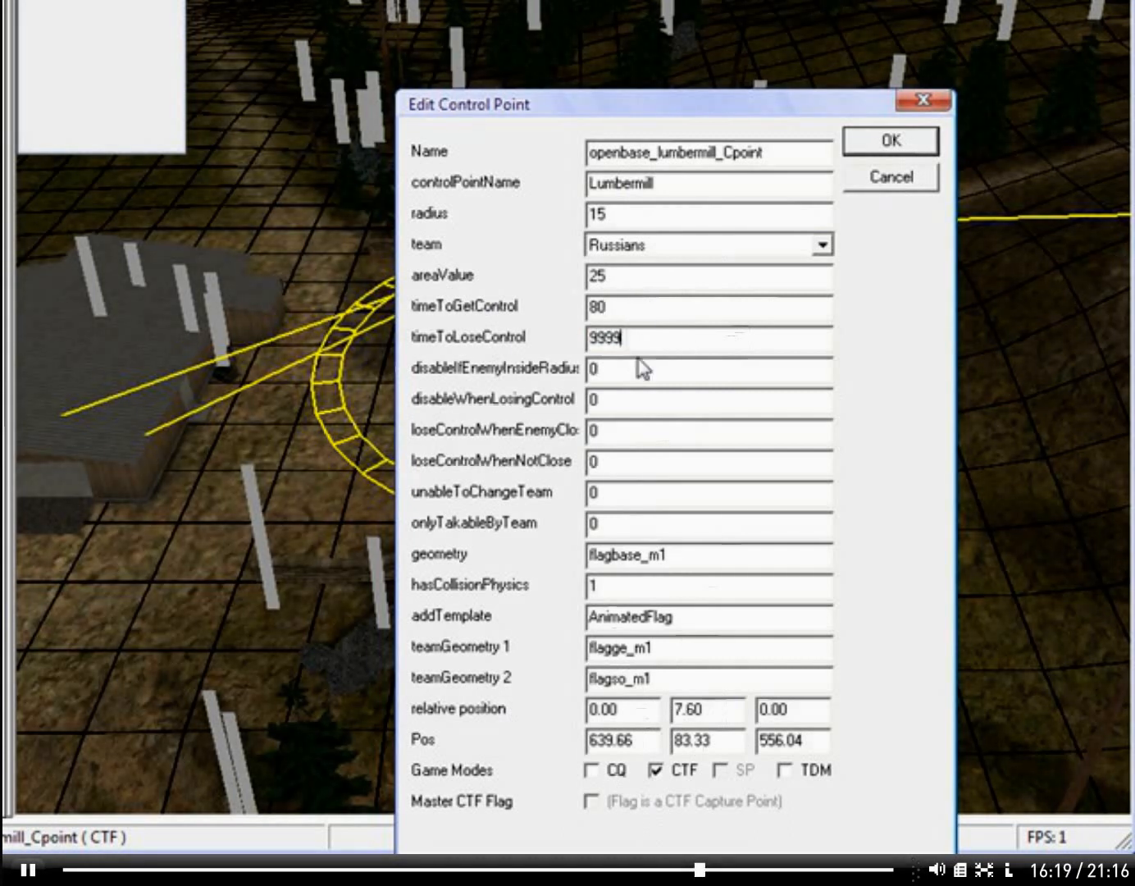
click(876, 157)
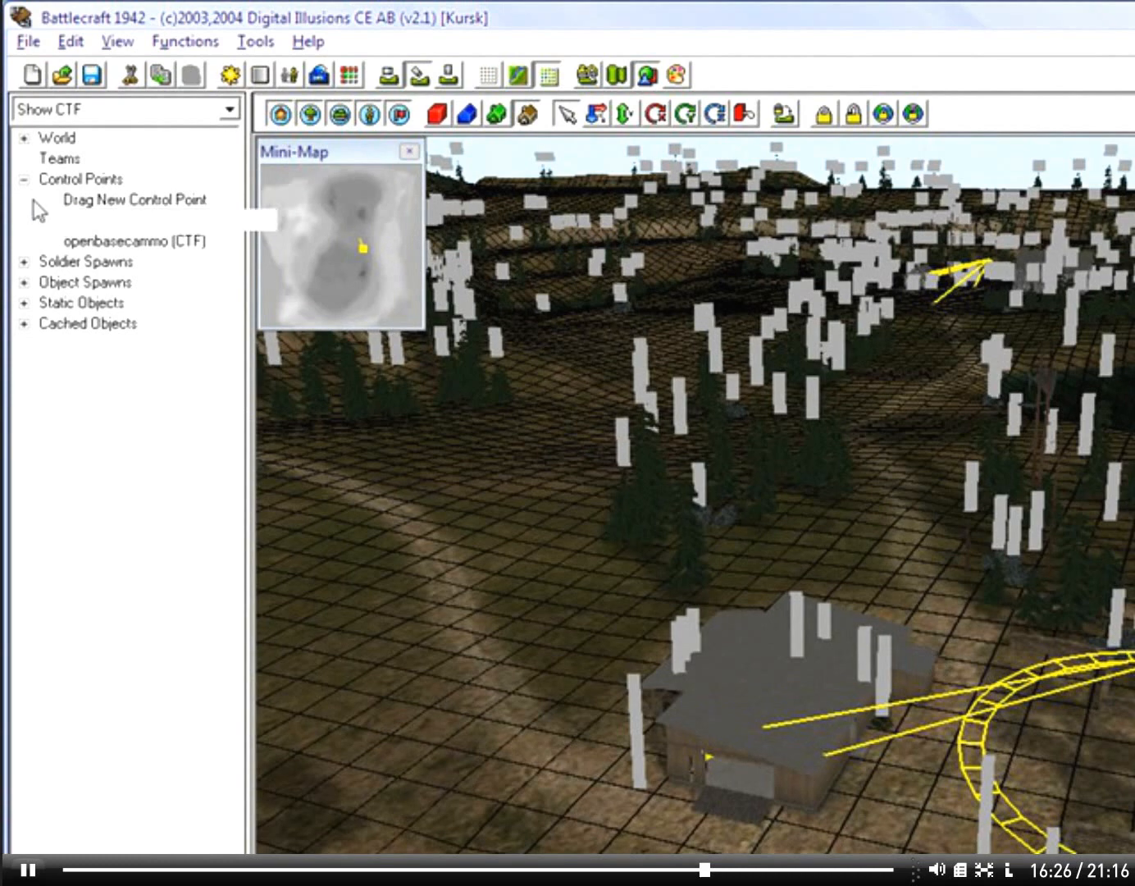
Step: Collapse the Control Points list and switch the map view to terrain material editing
click(24, 179)
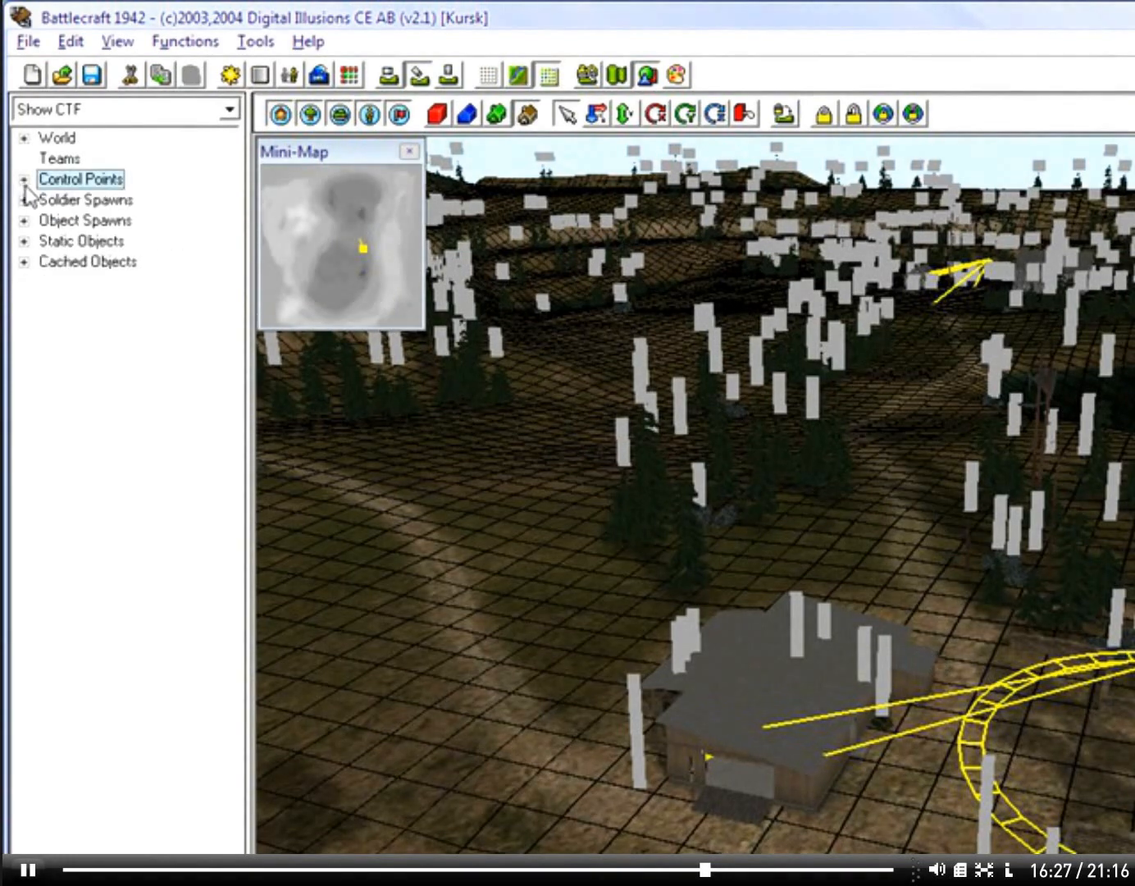
right_drag(891, 555, 1079, 526)
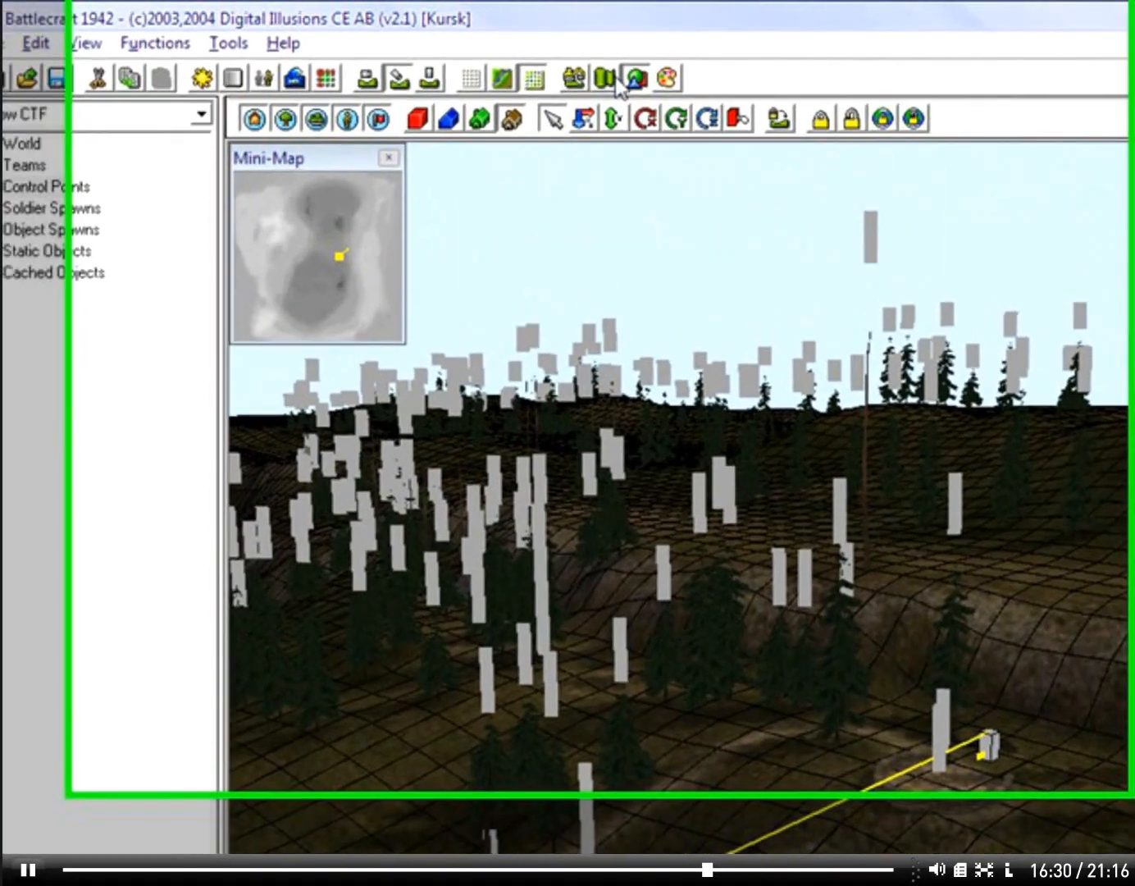
right_drag(771, 628, 886, 544)
key(Up)
click(607, 85)
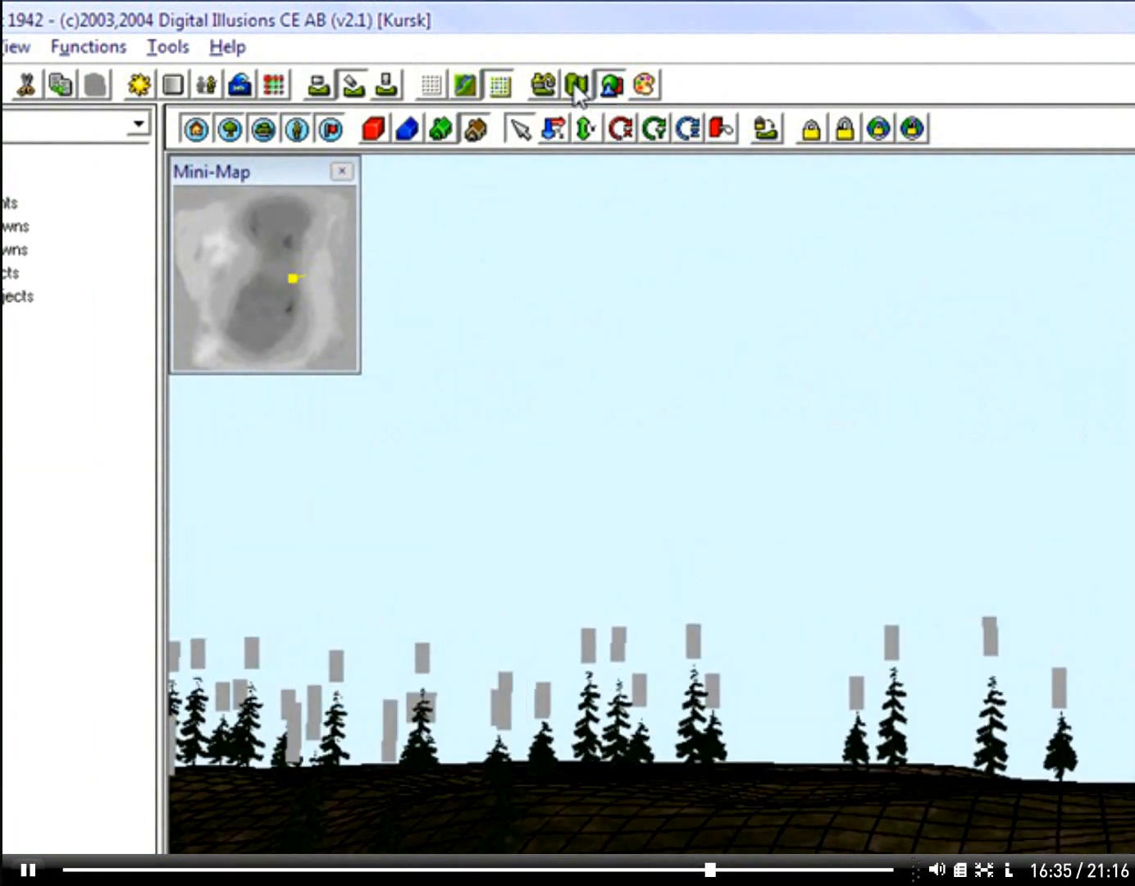
click(579, 88)
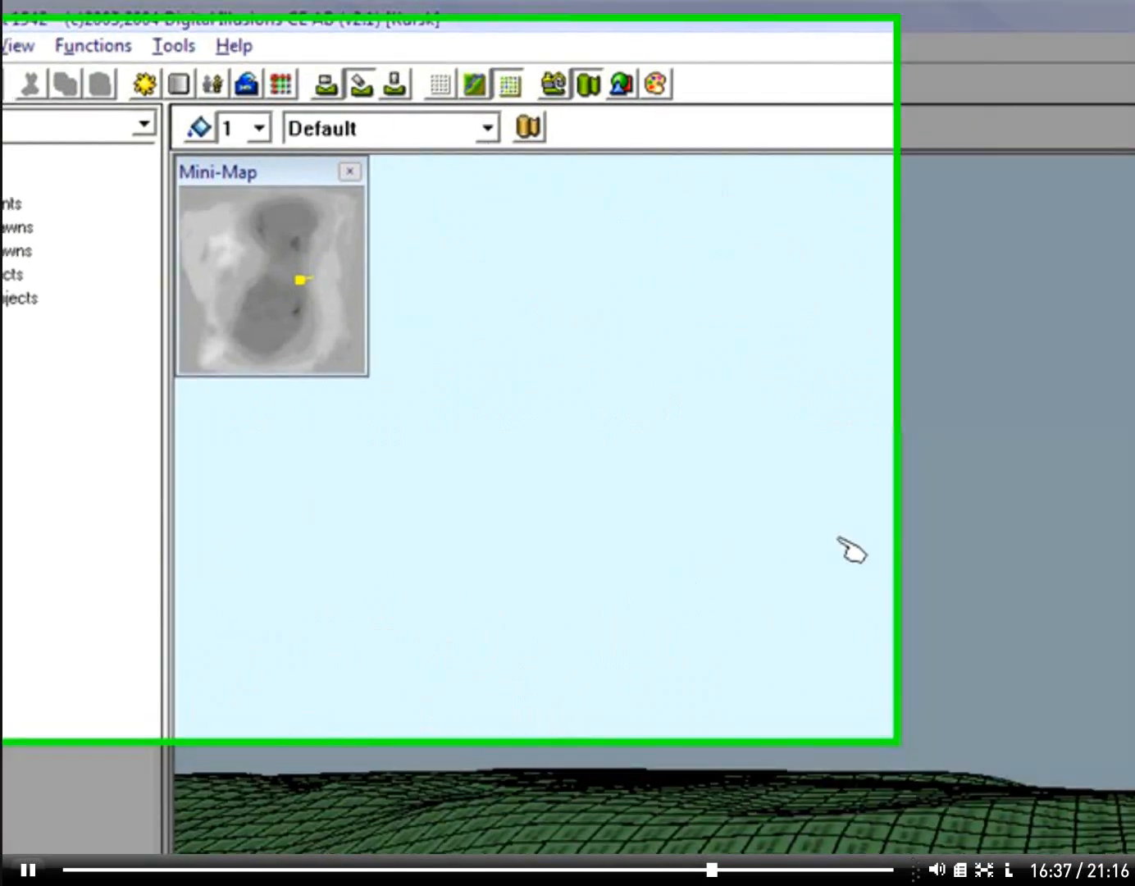
Step: Examine the terrain's material tiles across the map out to its edge, comparing the material display with the textured ground
right_drag(819, 529, 344, 636)
mouse_move(510, 750)
right_down()
mouse_move(409, 760)
mouse_move(446, 702)
mouse_move(920, 687)
right_up()
click(709, 137)
mouse_move(1030, 762)
right_down()
mouse_move(815, 767)
mouse_move(537, 806)
mouse_move(623, 222)
right_up()
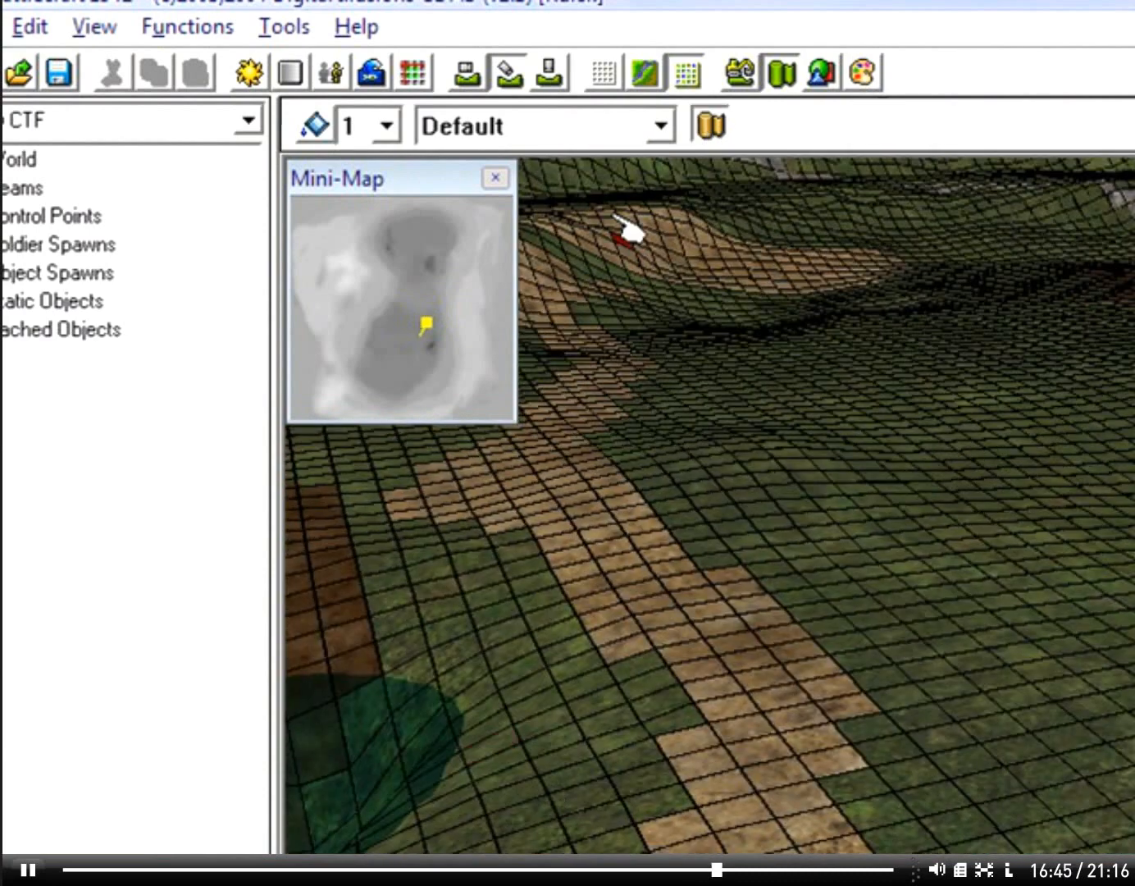
click(711, 126)
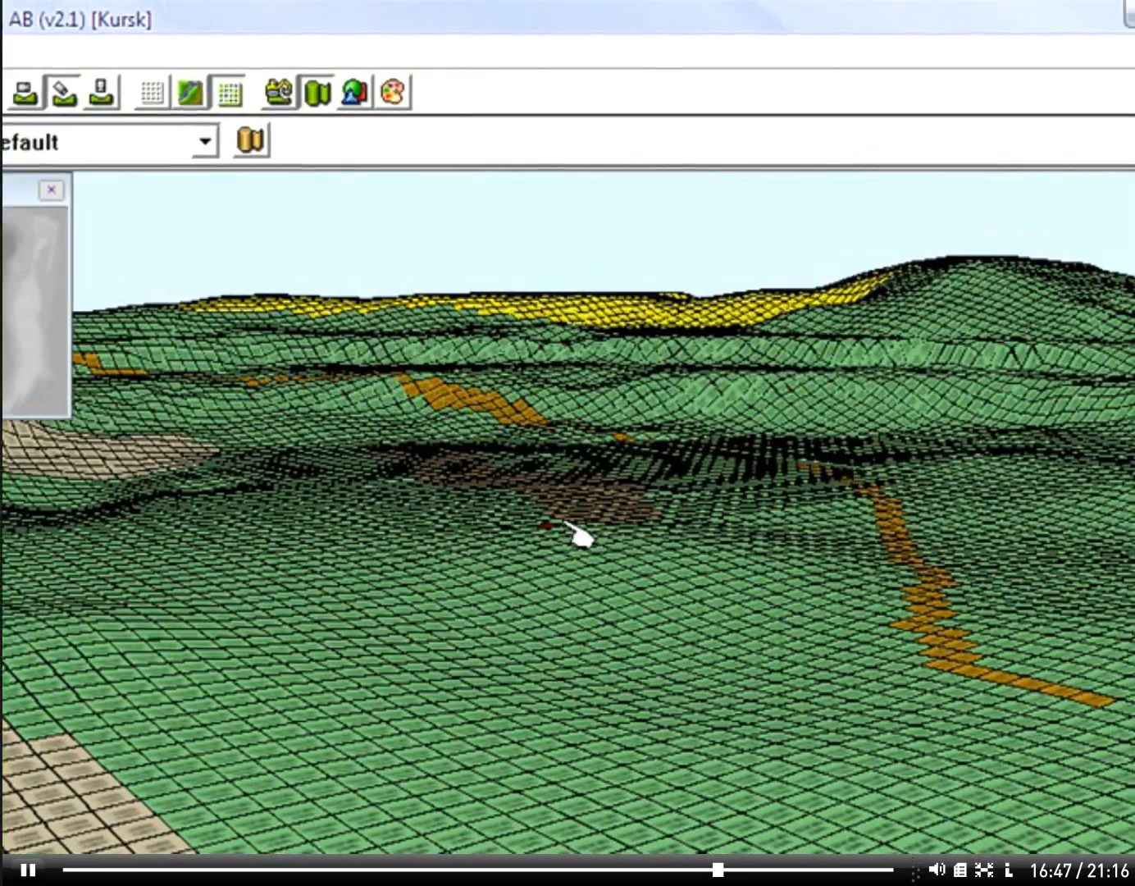
right_drag(566, 522, 571, 447)
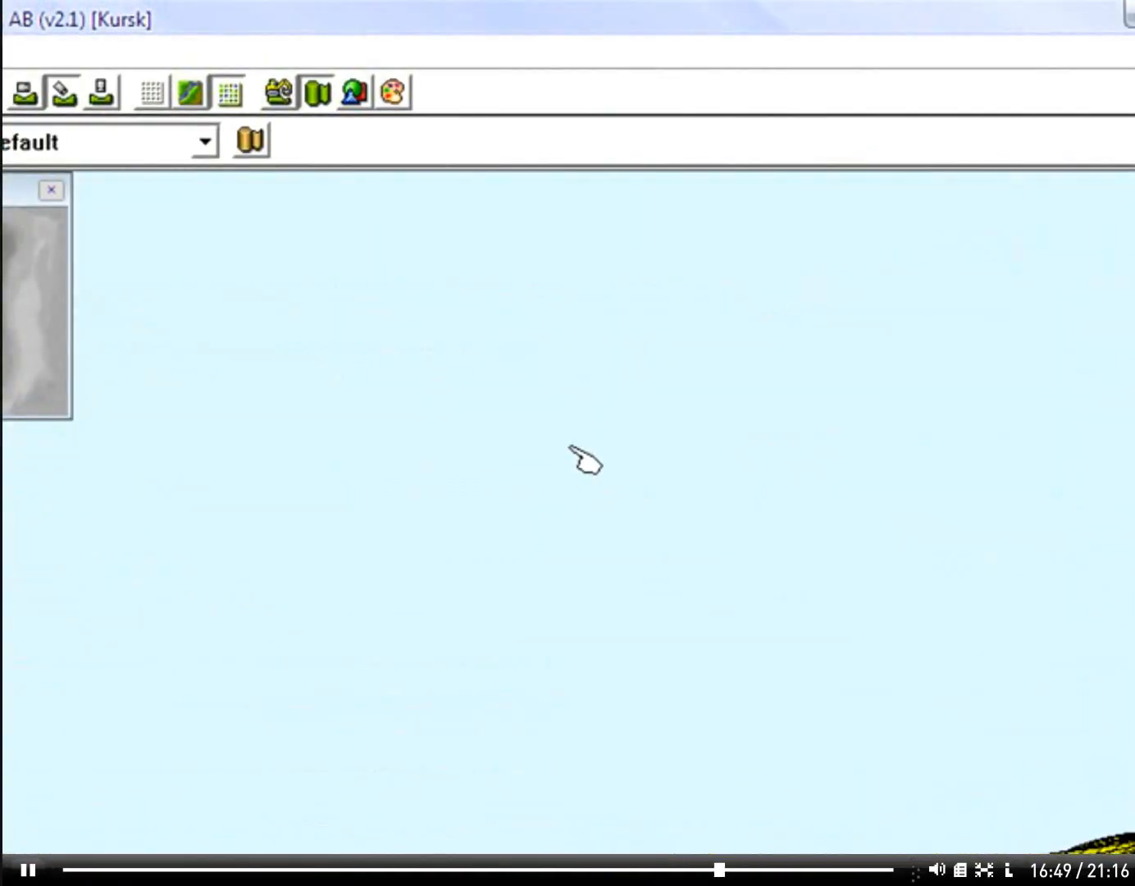
right_drag(654, 476, 910, 555)
key(Left)
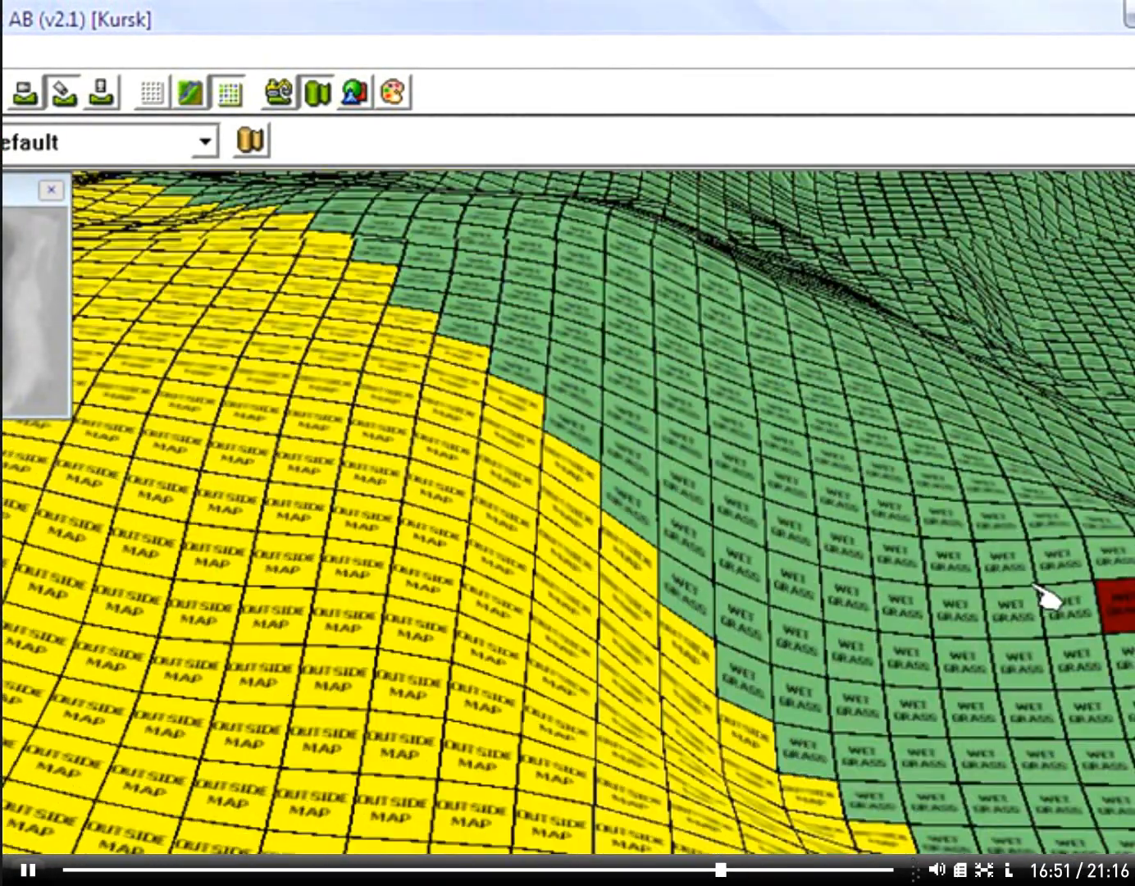
key(Down)
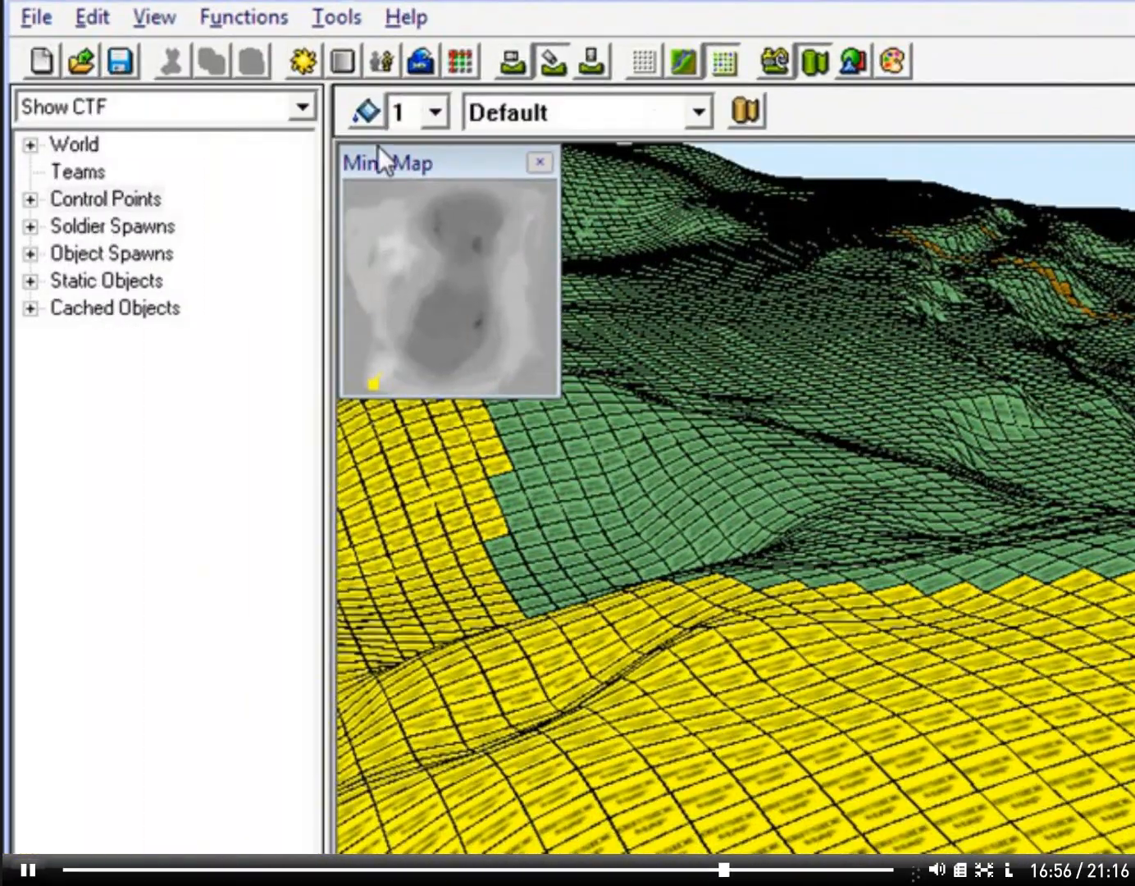
Step: Paint several Default material tiles onto the outside-map hill with brush size 1, and set the brush size to 8
click(439, 114)
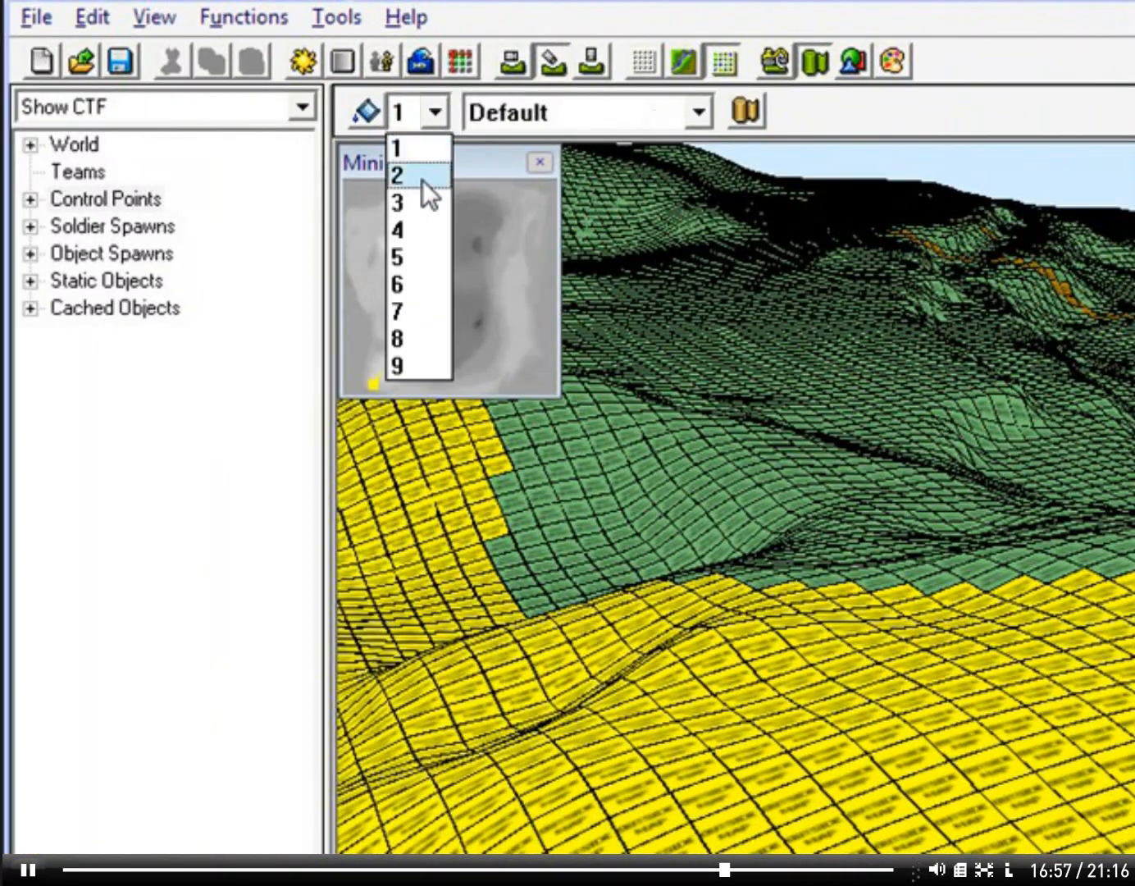
click(424, 148)
click(619, 112)
click(600, 154)
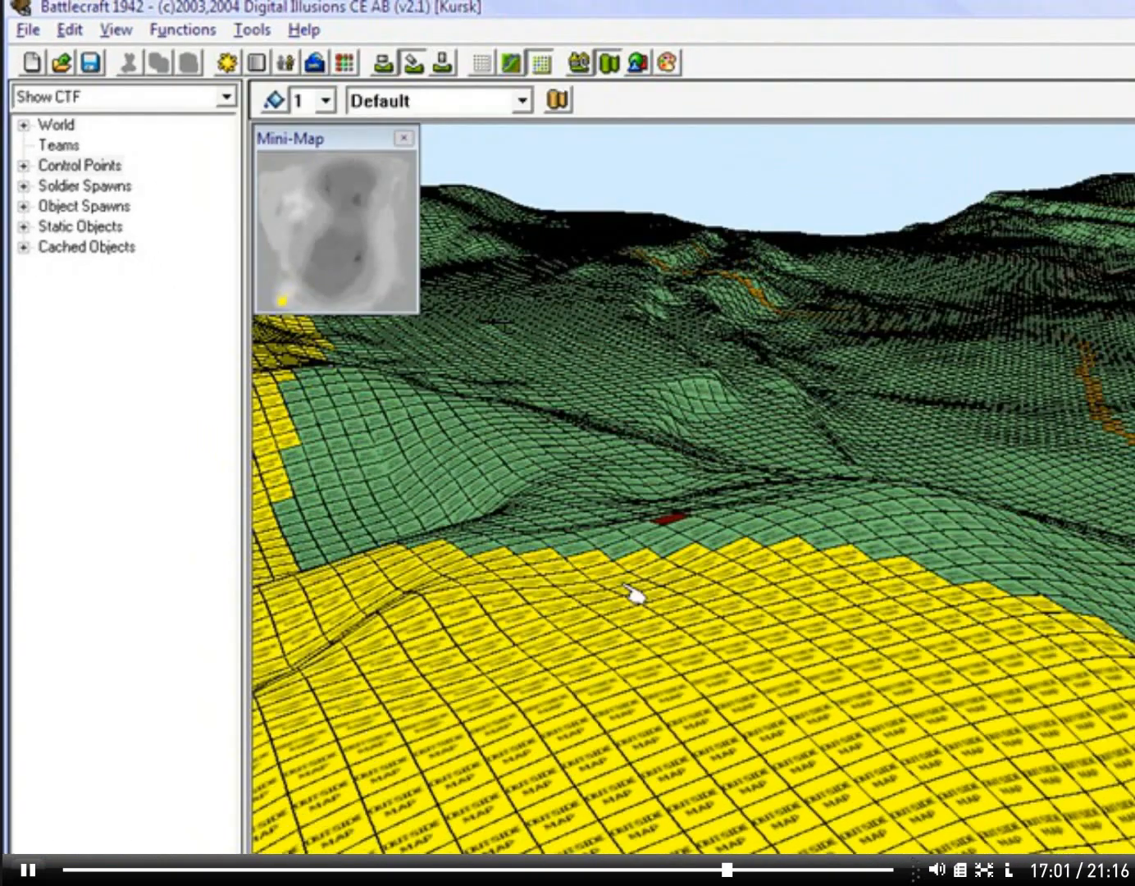
mouse_move(765, 624)
mouse_down()
mouse_move(783, 639)
mouse_move(771, 633)
mouse_move(745, 646)
mouse_up()
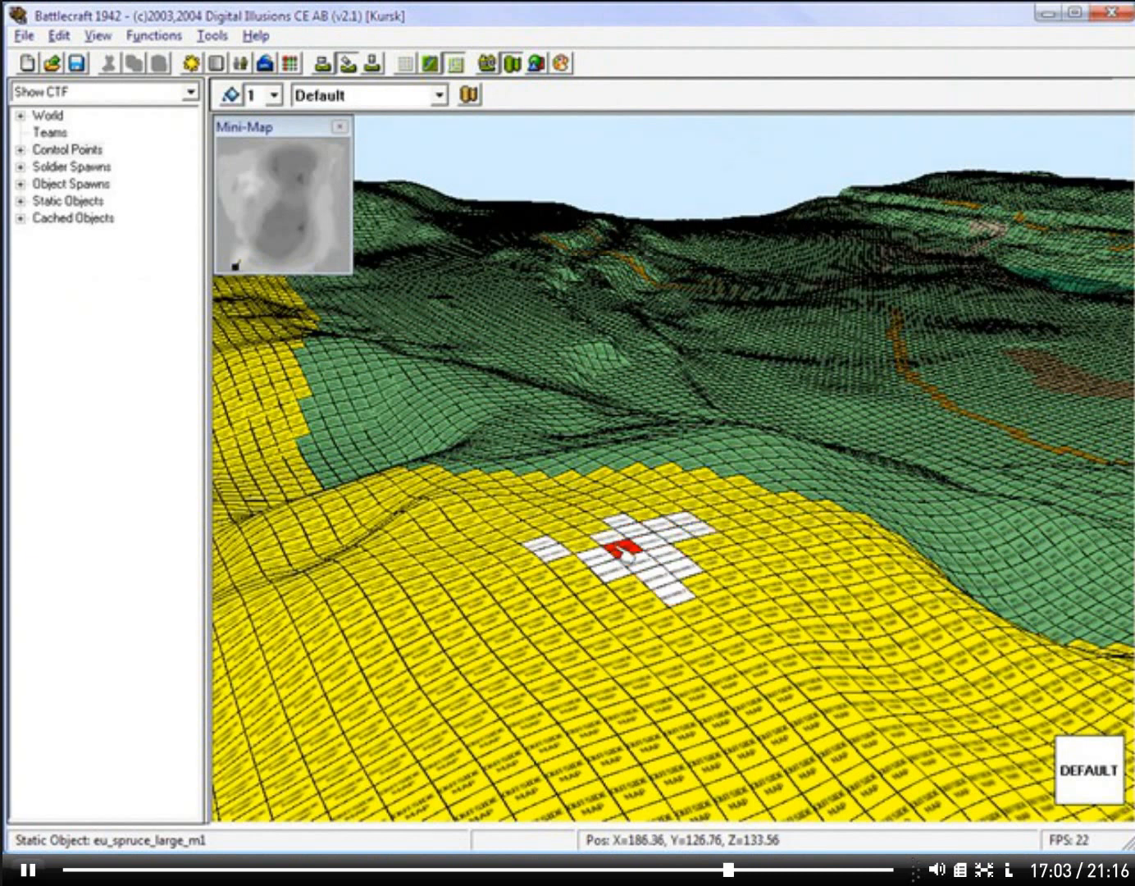
click(274, 96)
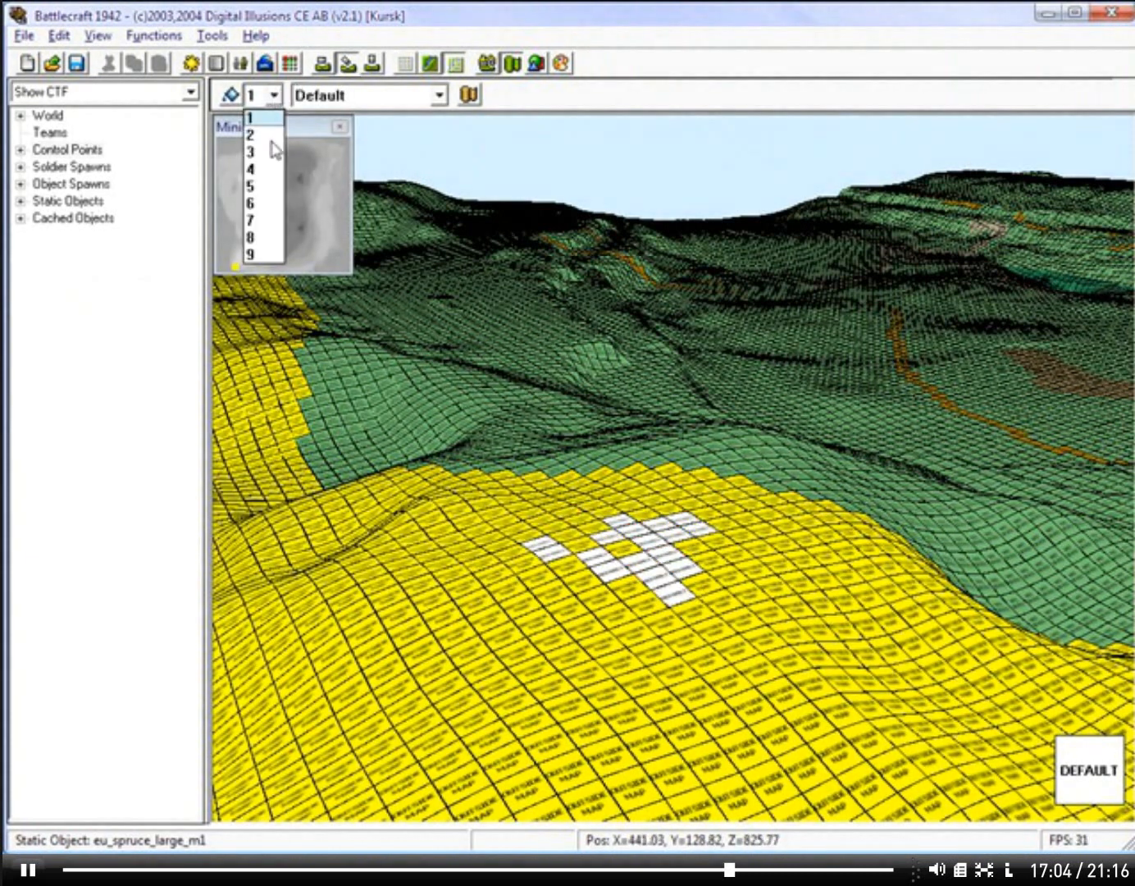
click(255, 237)
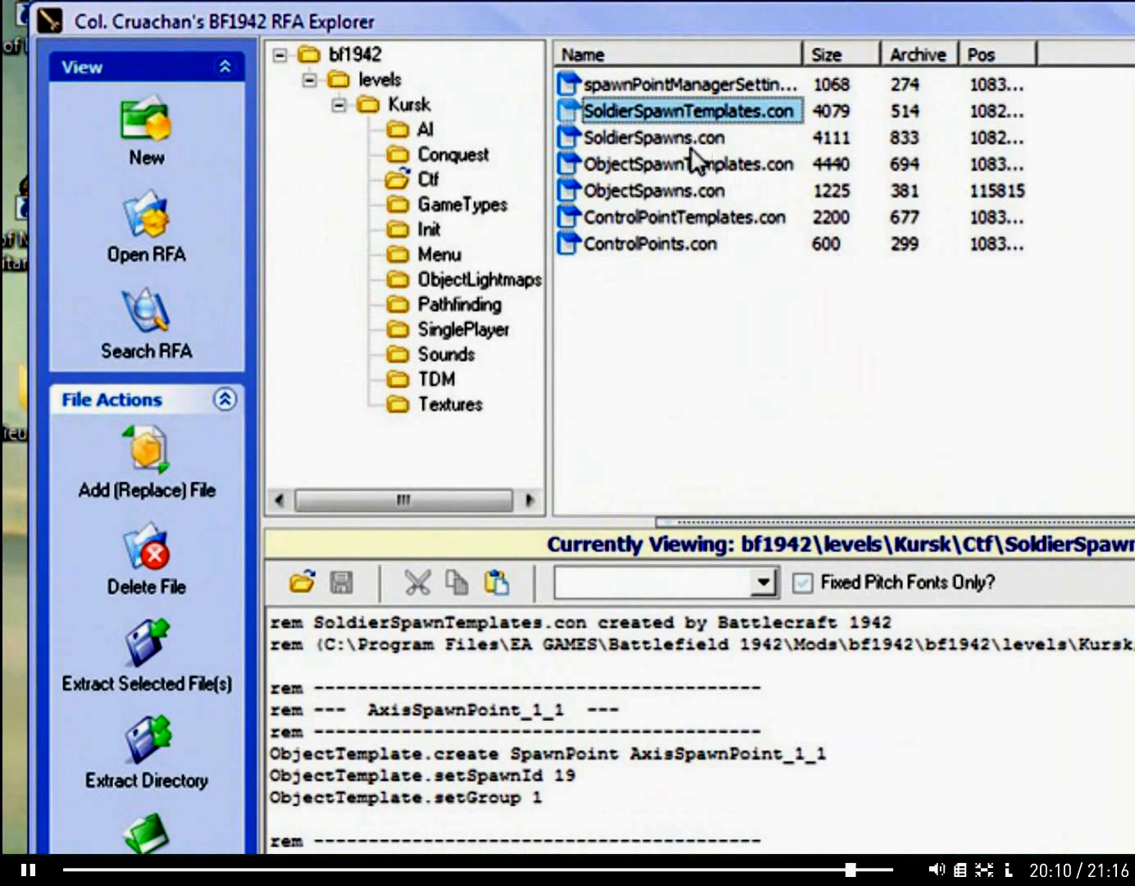
Step: In RFA Explorer, view spawnPointManagerSettings.con, ControlPointTemplates.con and ControlPoints.con in the Kursk Ctf folder
click(690, 137)
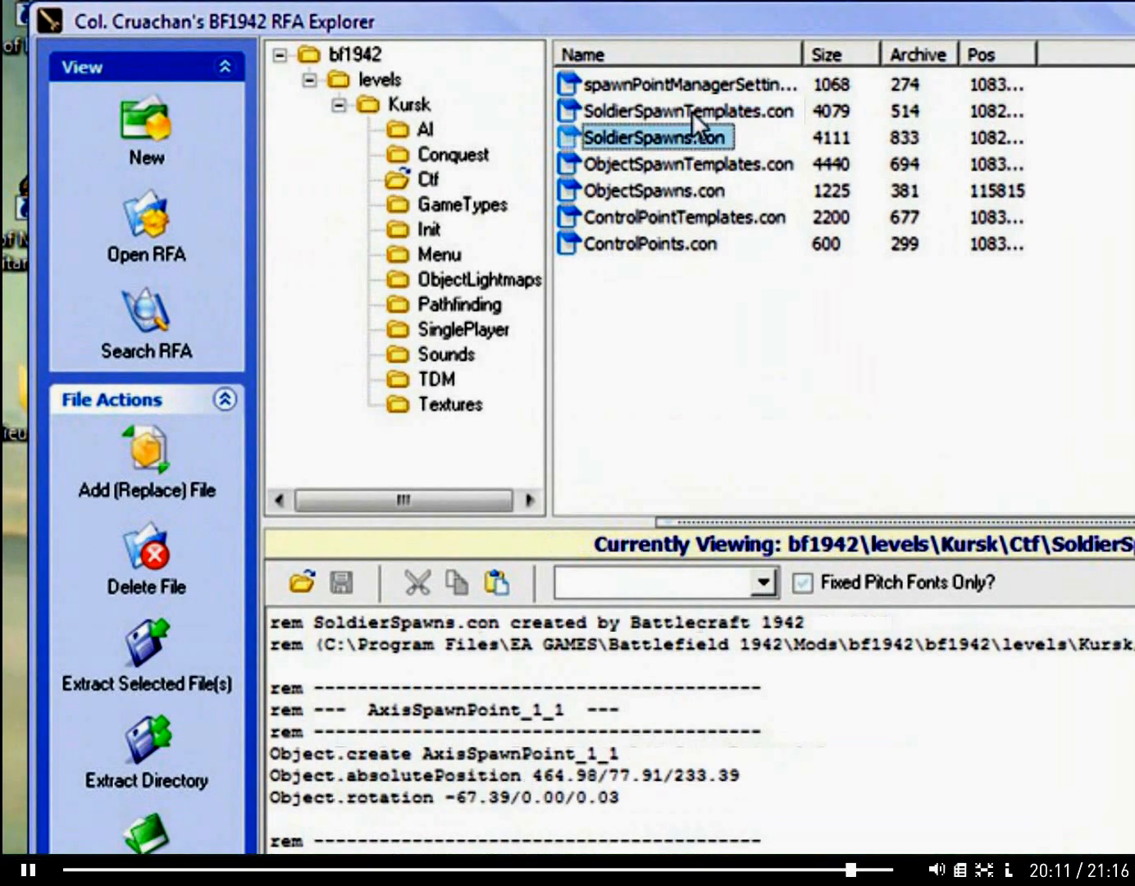
click(696, 85)
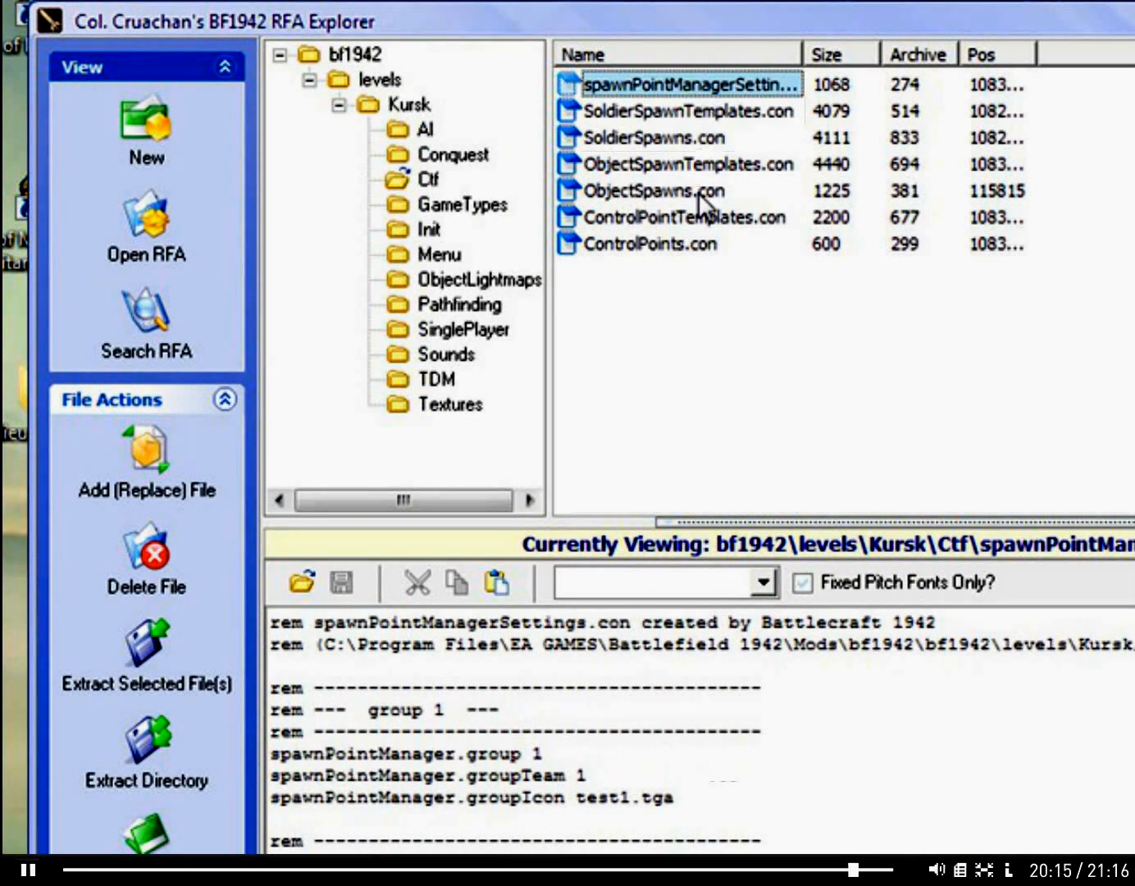
click(698, 215)
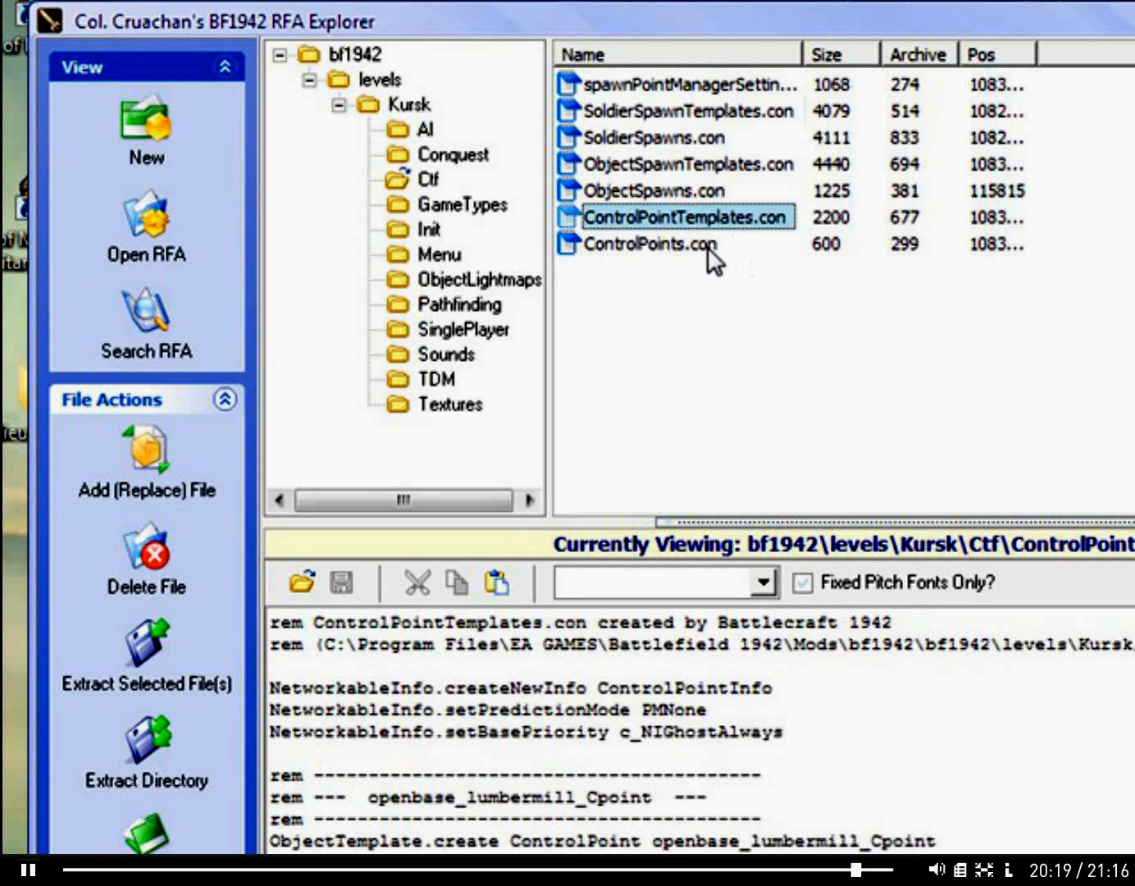
click(706, 246)
Step: Extract SoldierSpawns.con, ObjectSpawnTemplates.con, ObjectSpawns.con and ControlPointTemplates.con from the Kursk Ctf folder into the desktop folder Nieuwe map
click(713, 224)
shift+click(661, 164)
shift+click(638, 138)
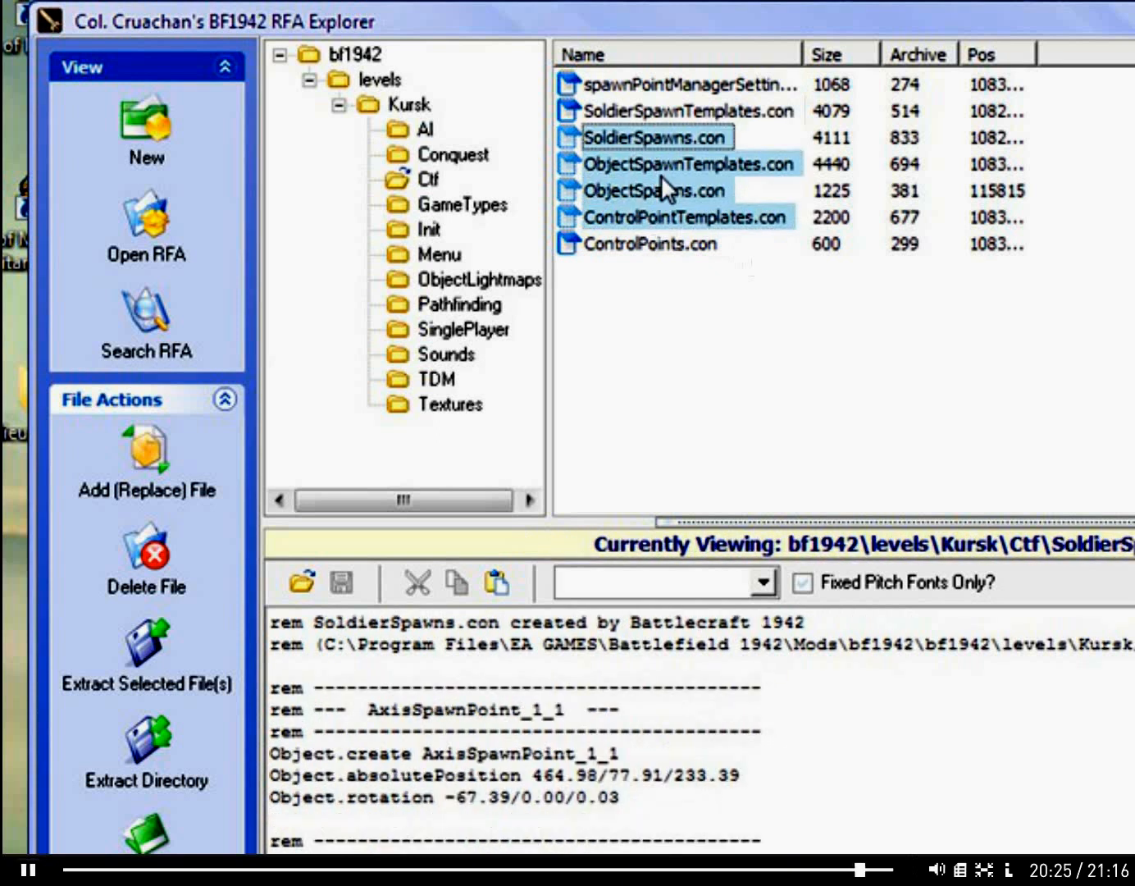
right_click(661, 175)
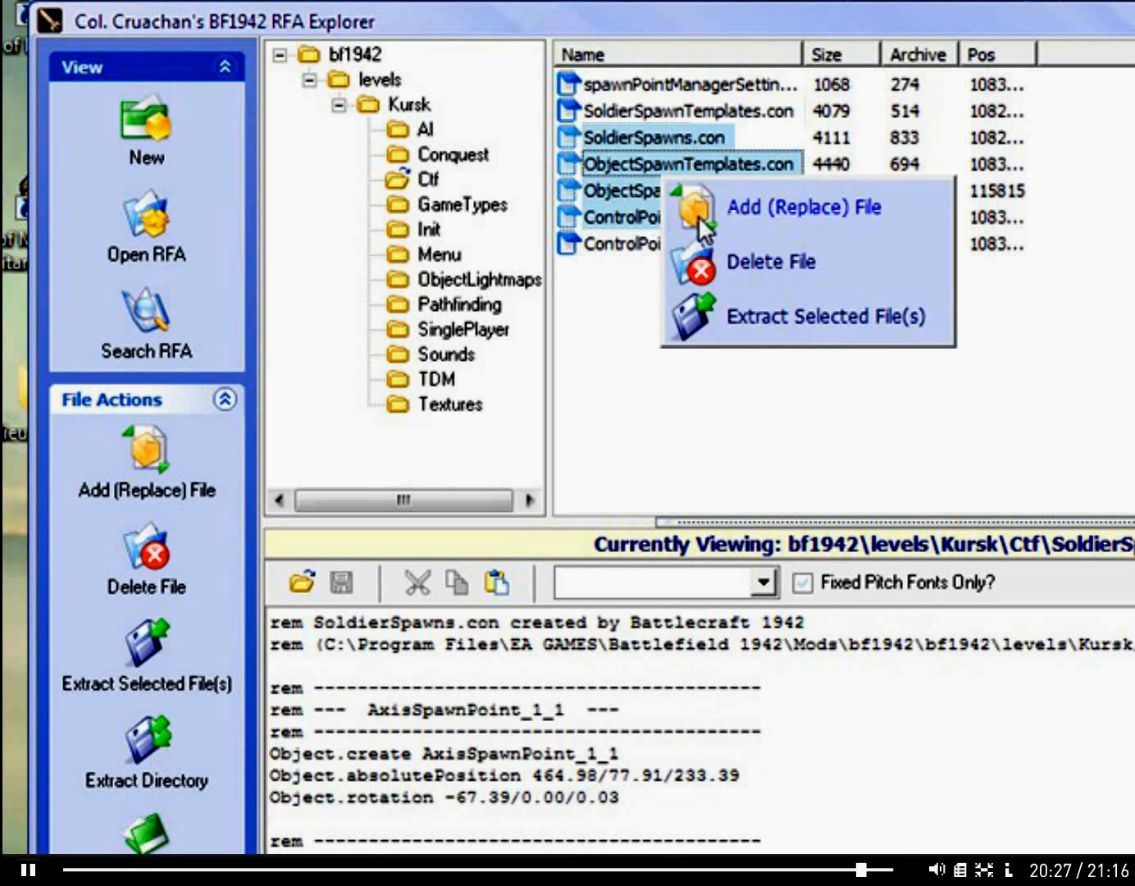
click(790, 322)
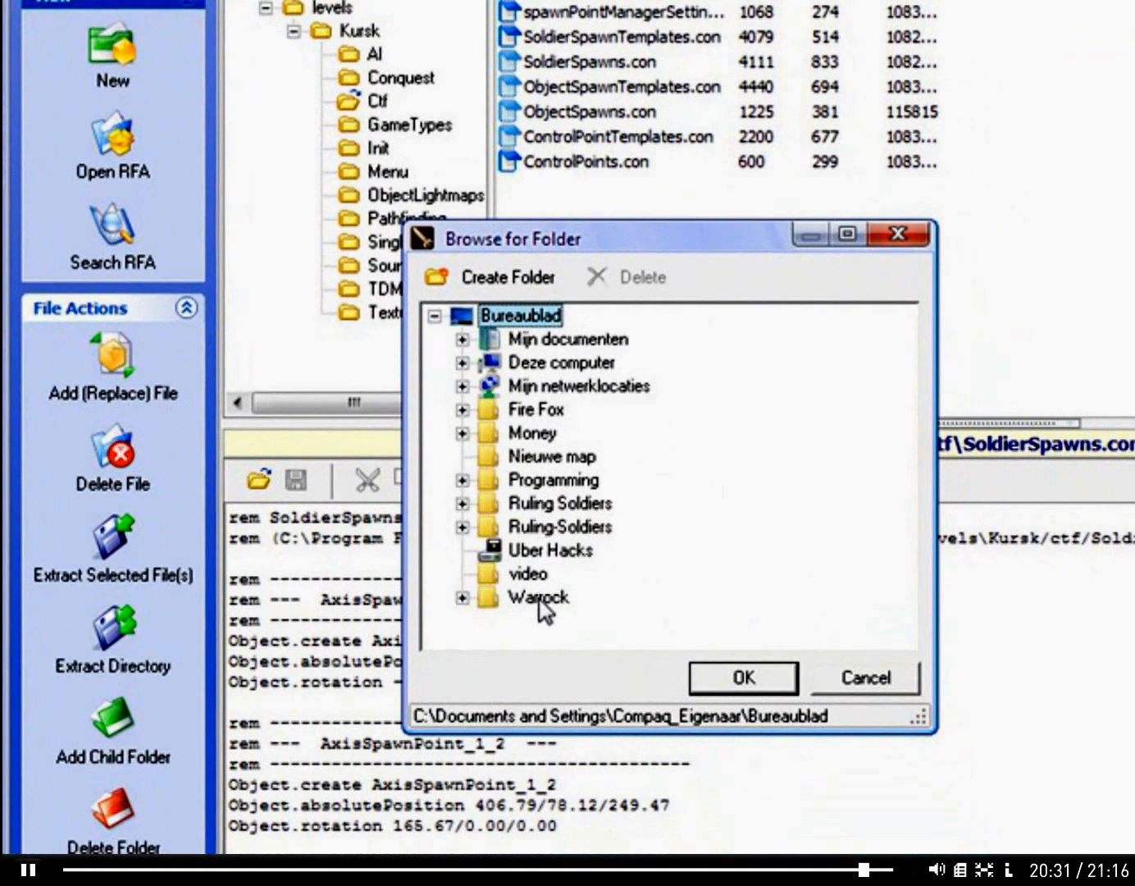
click(552, 456)
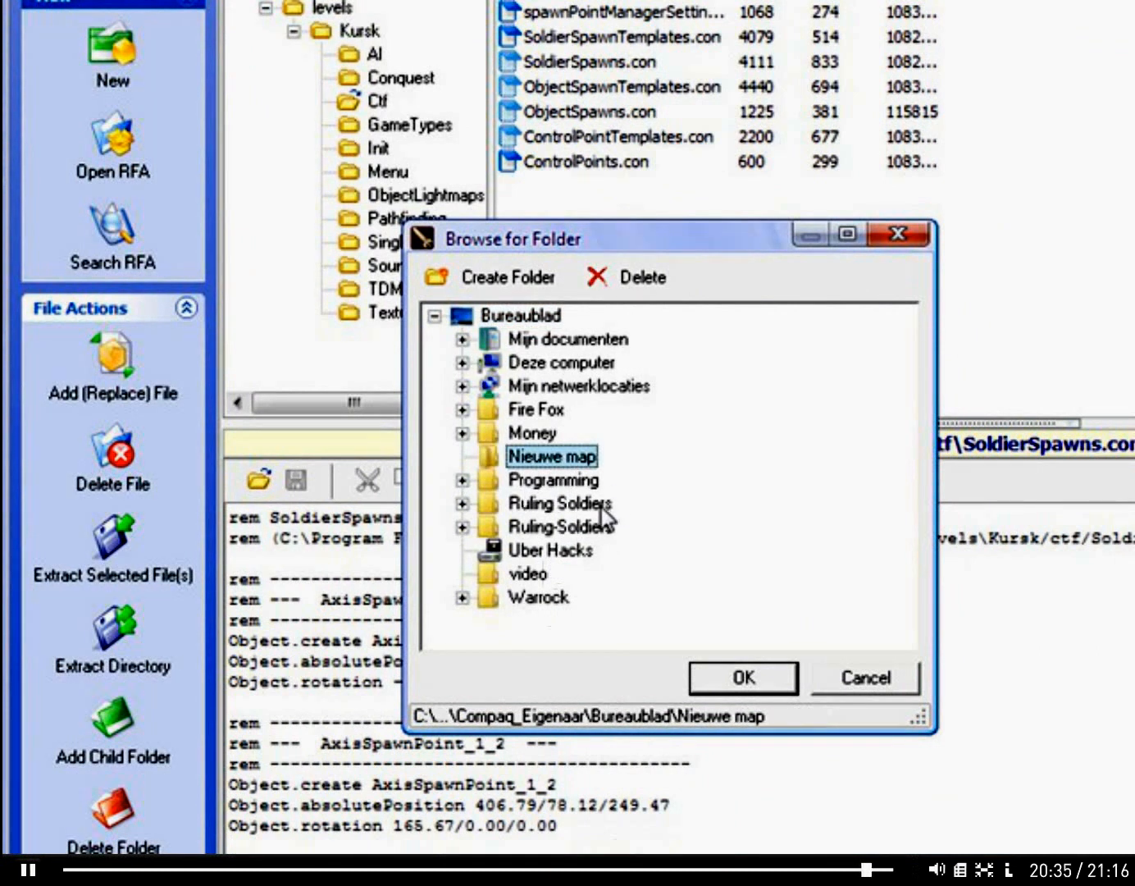
click(704, 679)
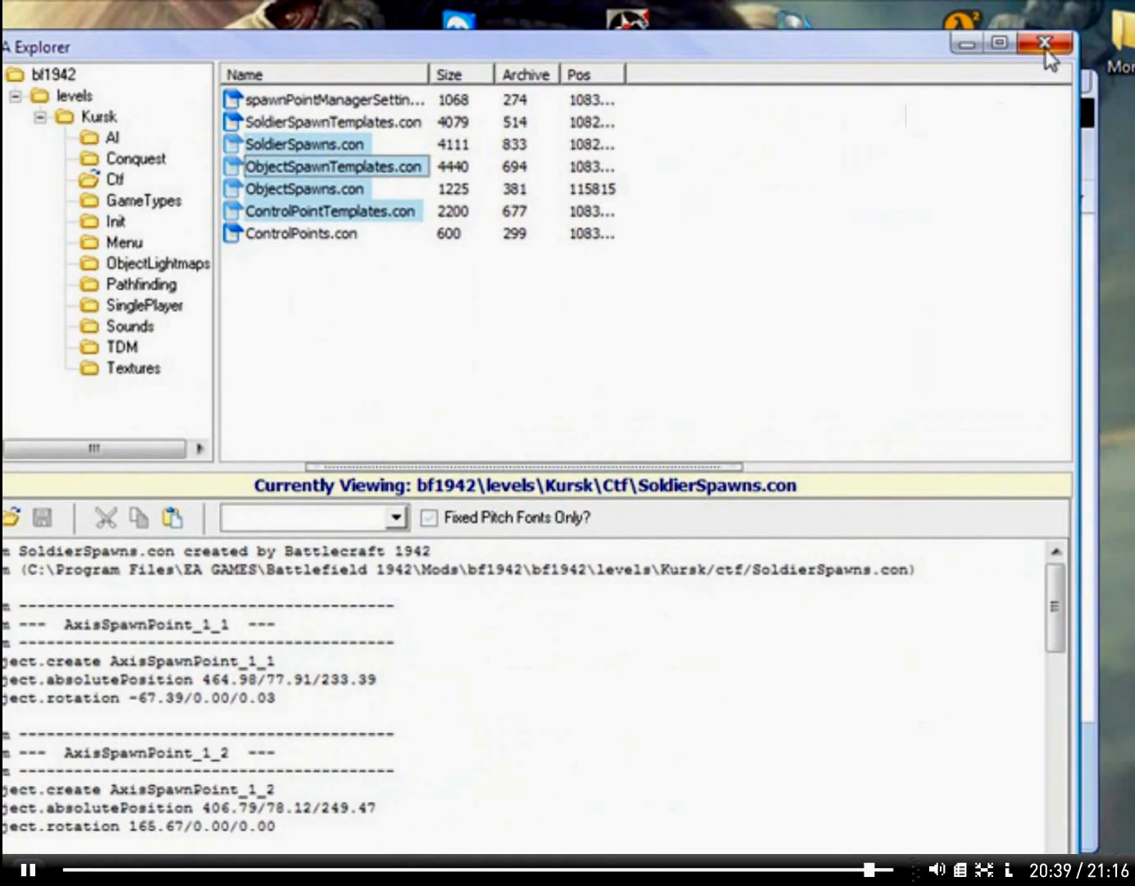
Step: Close RFA Explorer and the window behind it, and open the desktop folder Nieuwe map
click(1044, 44)
click(983, 93)
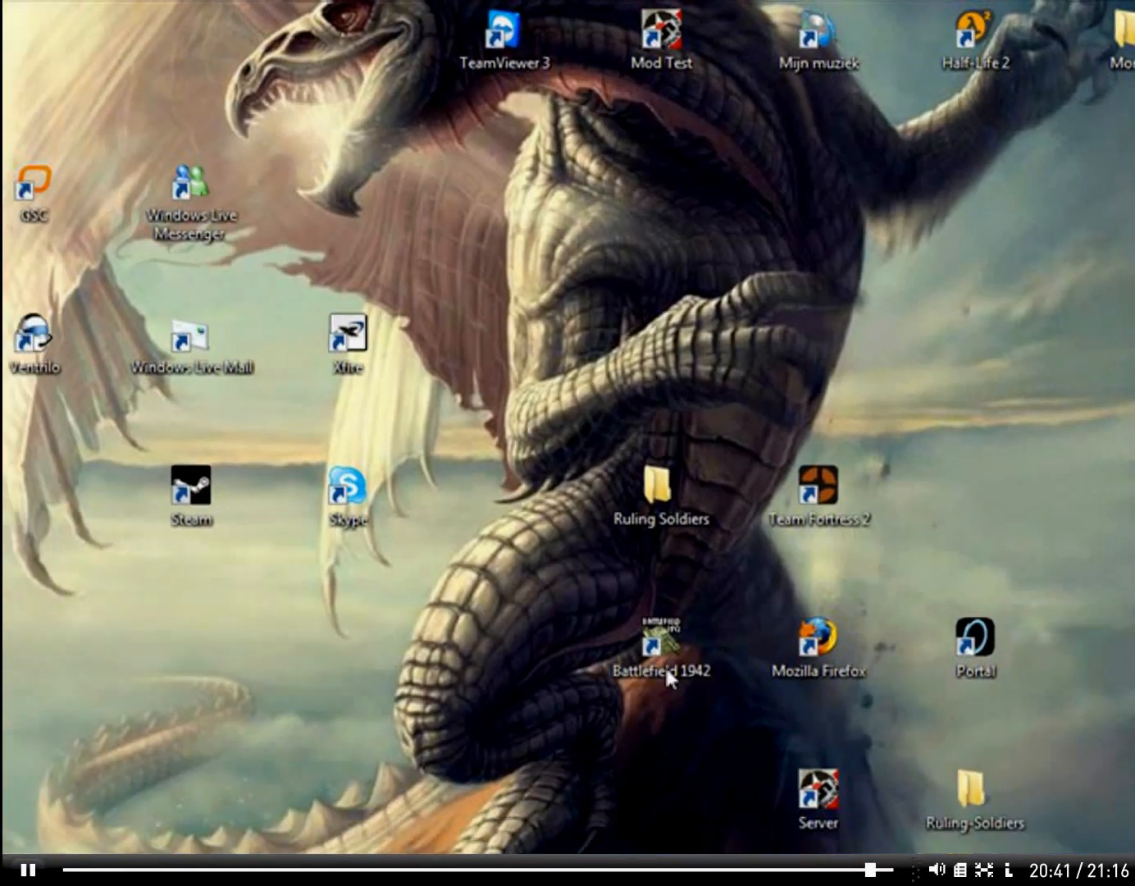
double_click(39, 307)
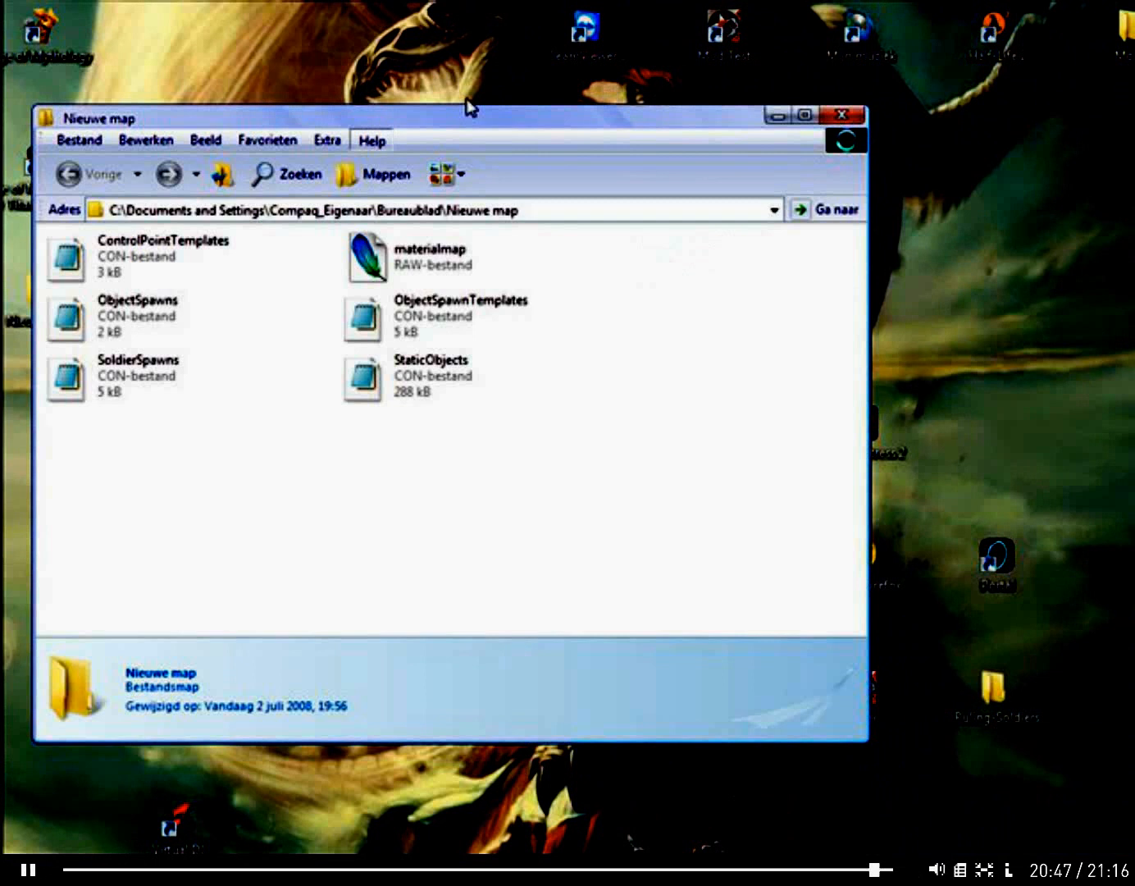
click(371, 140)
drag(444, 115, 422, 24)
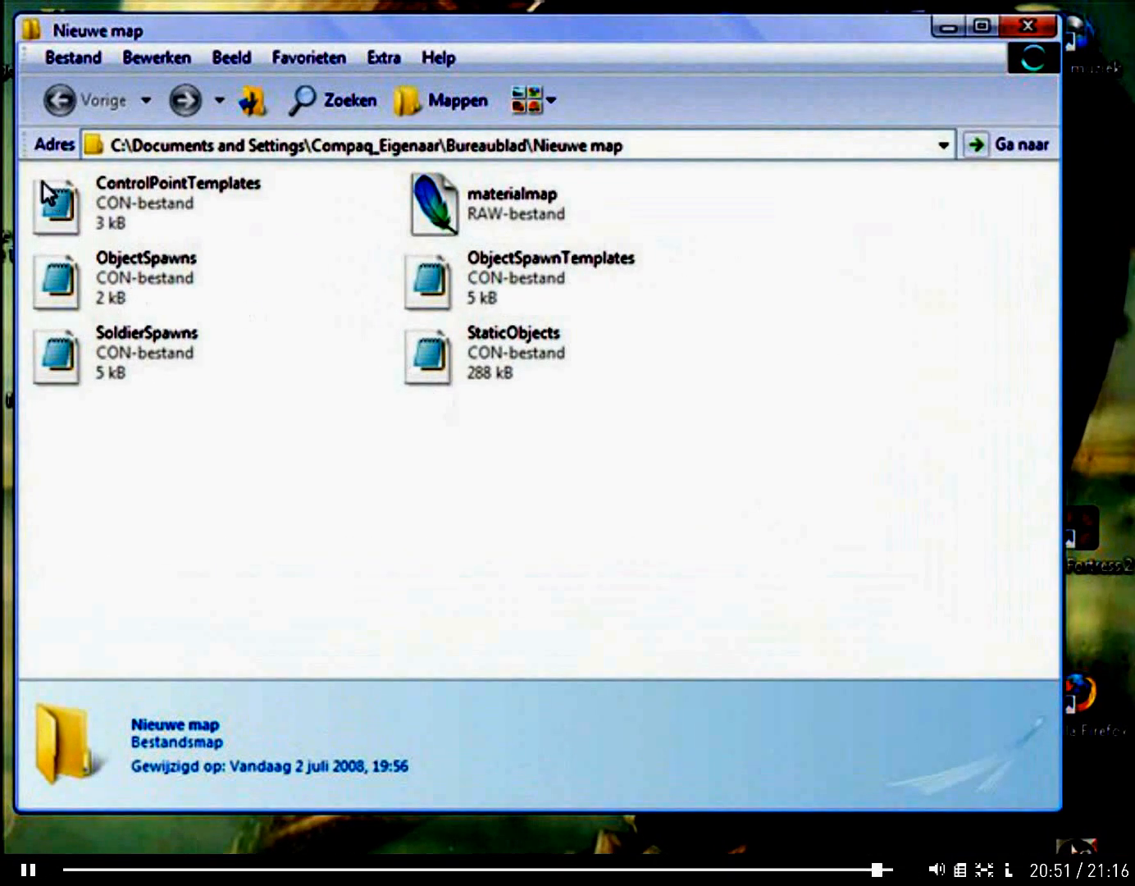
Step: Select all the extracted map files in the Nieuwe map folder
drag(47, 169, 543, 324)
drag(650, 388, 705, 427)
drag(778, 450, 32, 174)
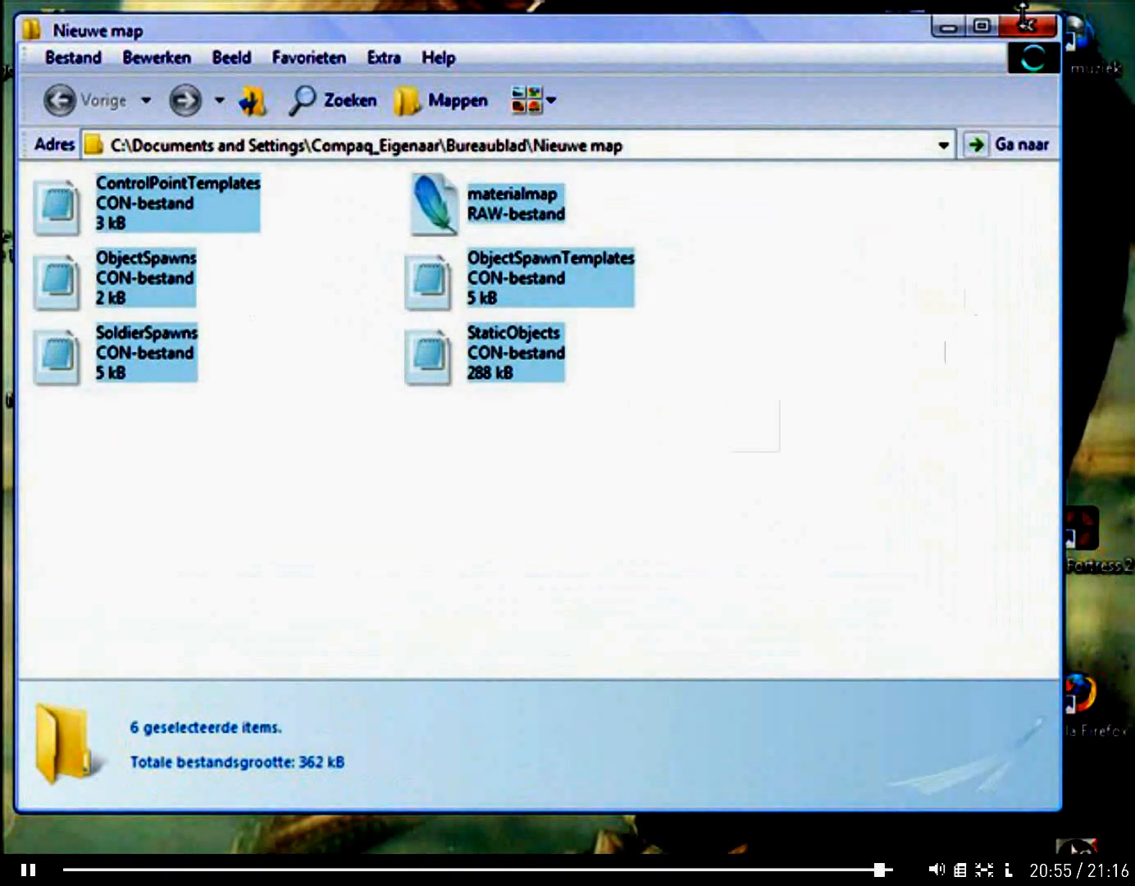